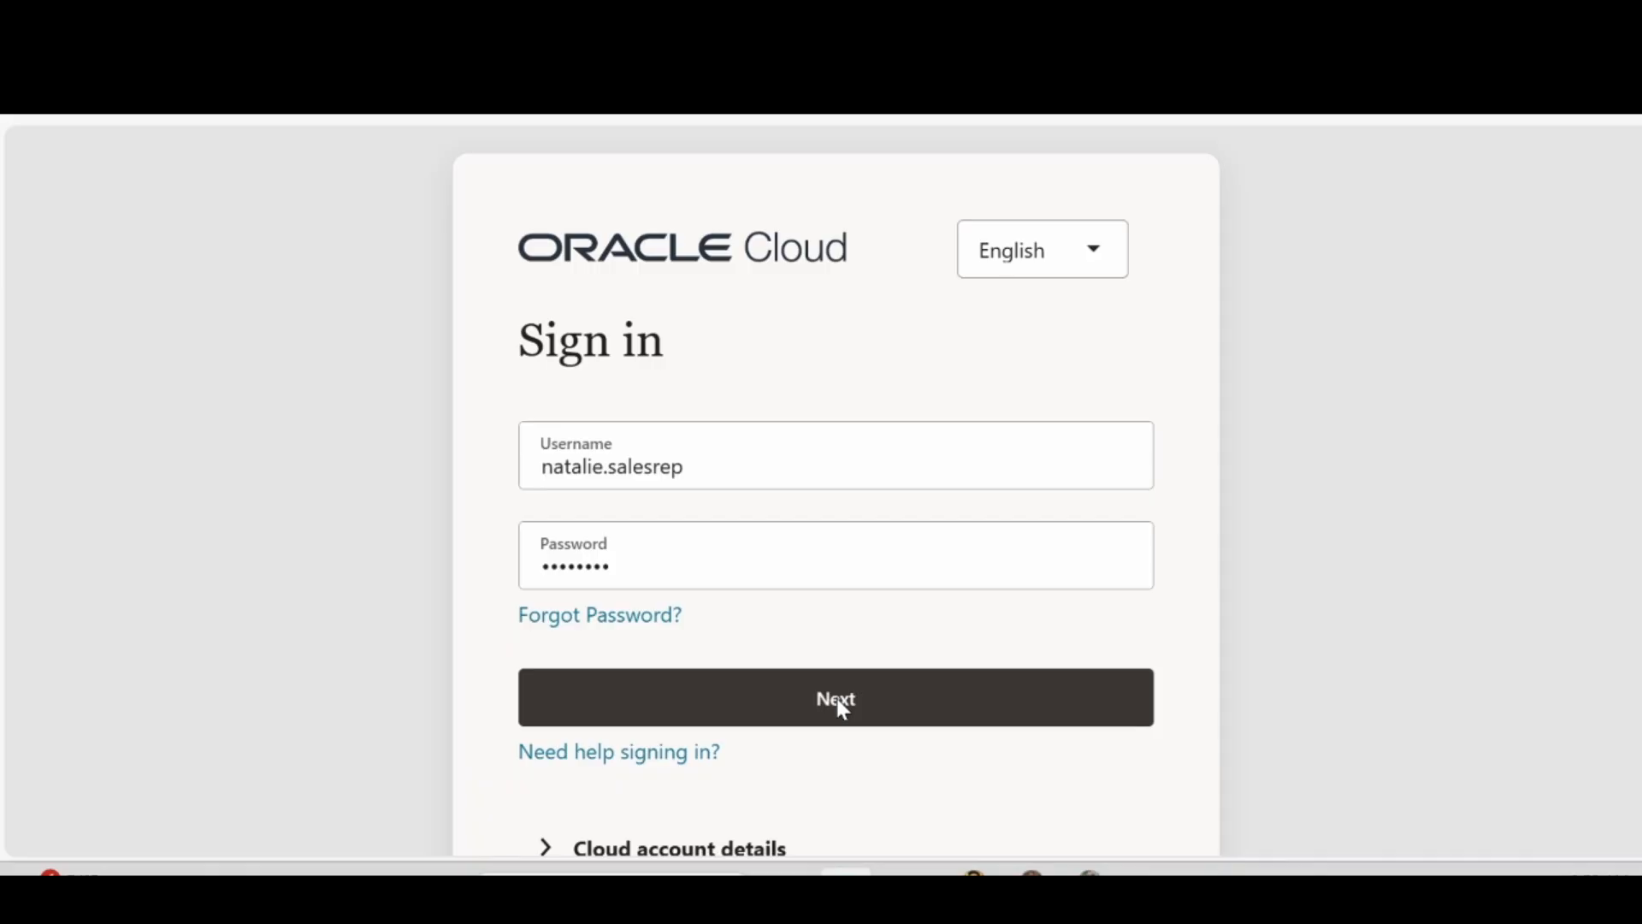
Submit the Oracle Cloud sign-in with the account's username and password to reach the Vision home page
click(836, 698)
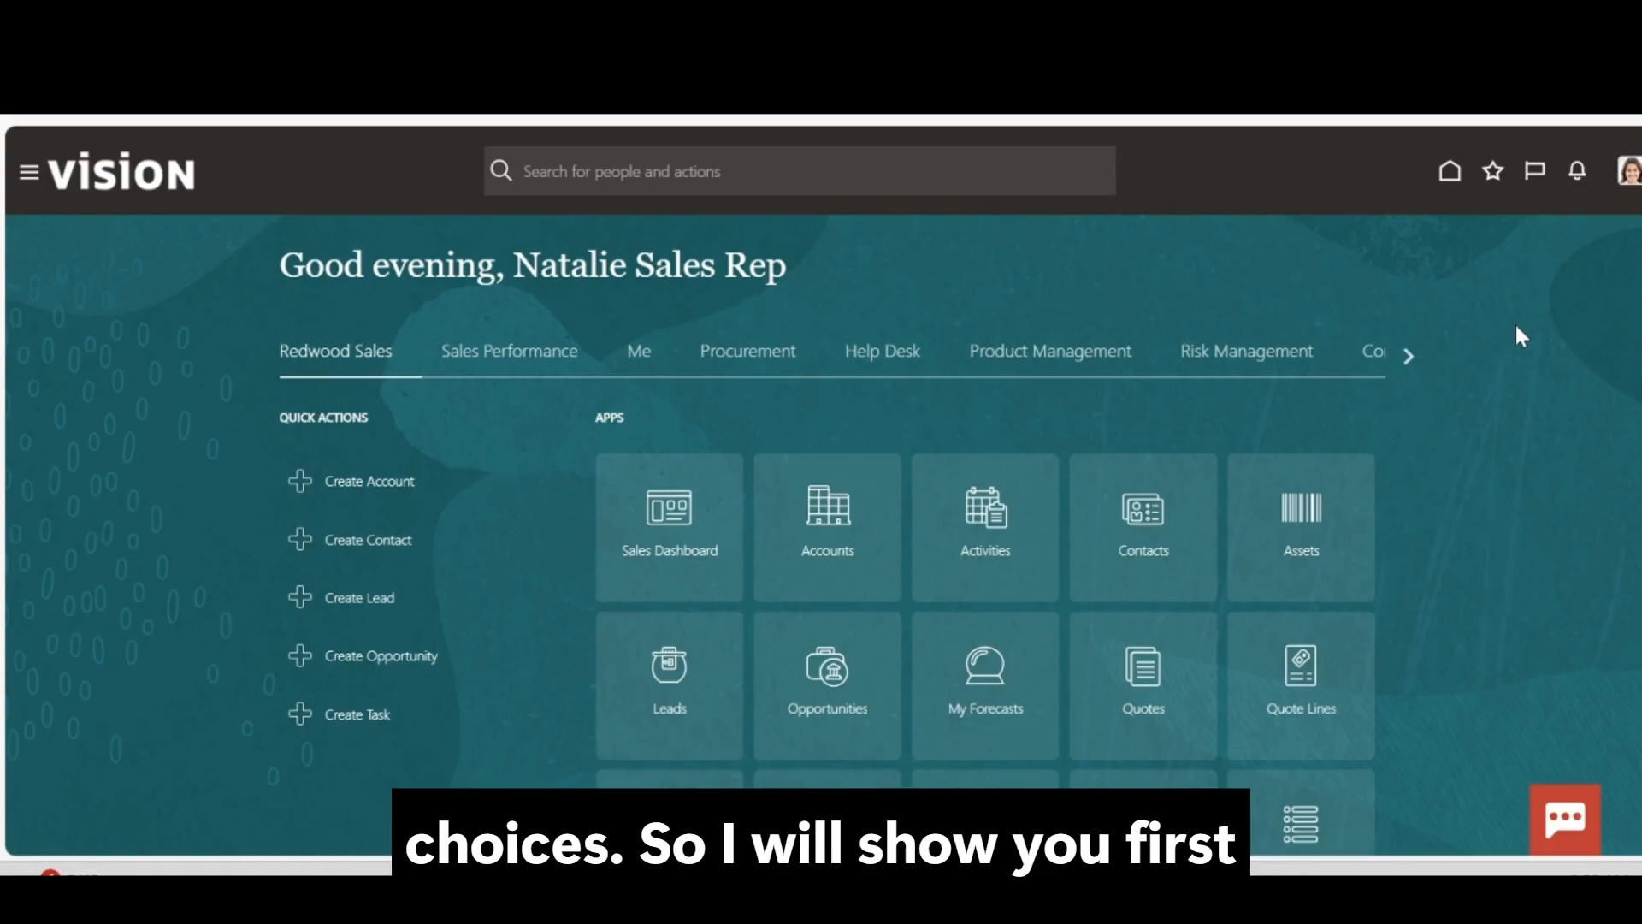
Go to Setup and Maintenance, pick the Workforce Development offering, and show Workforce Structures tasks
click(1629, 180)
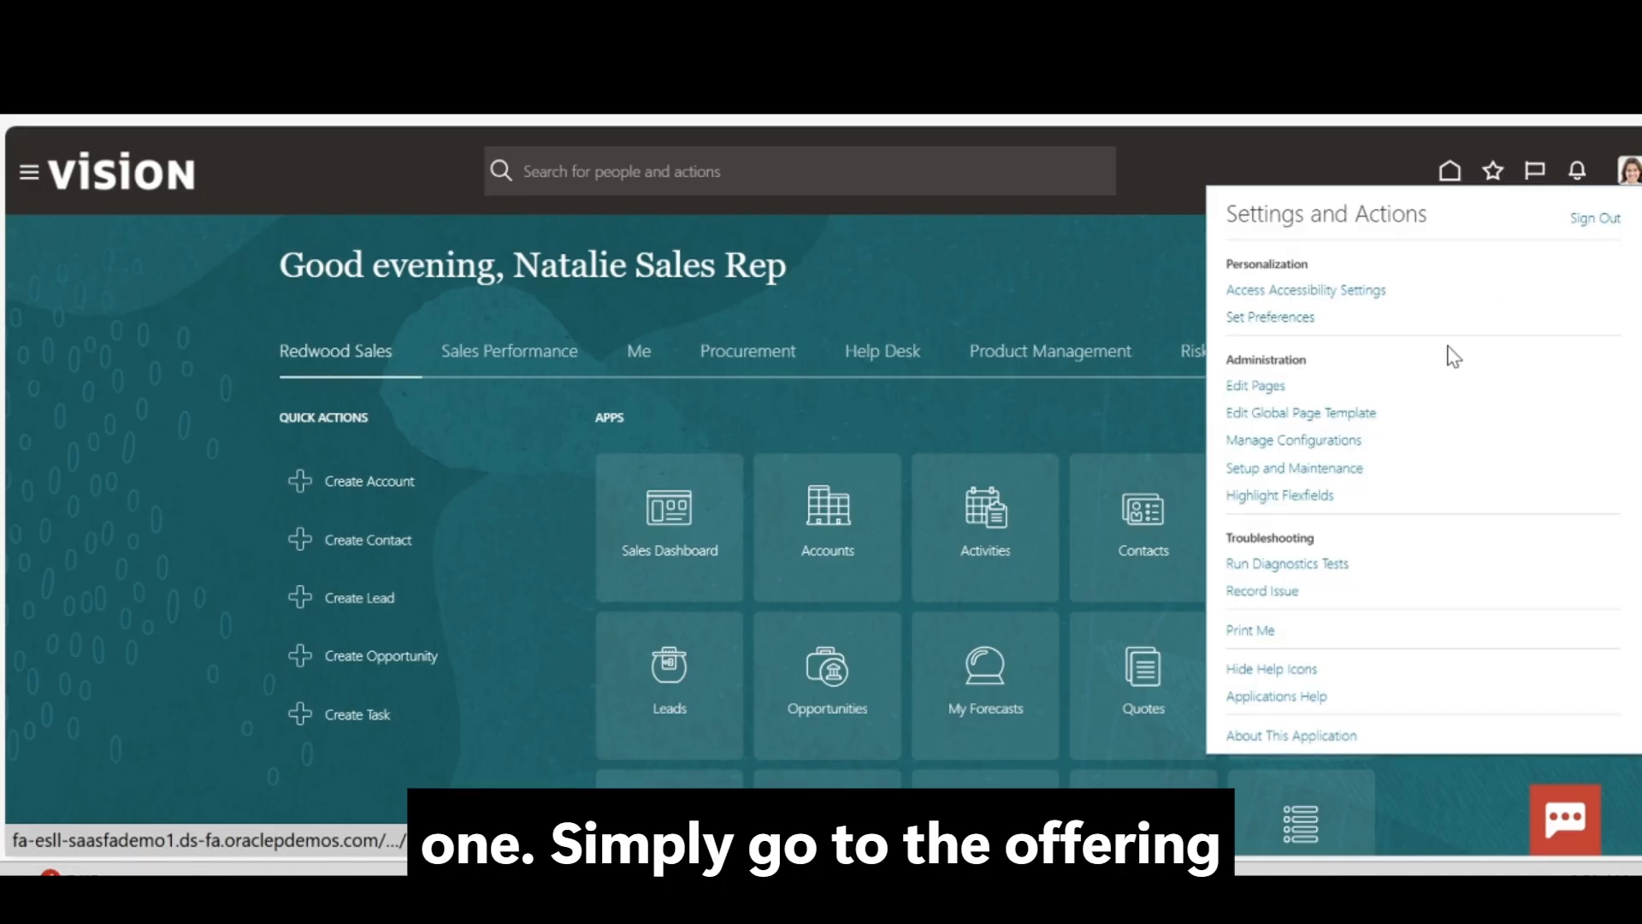
click(1312, 470)
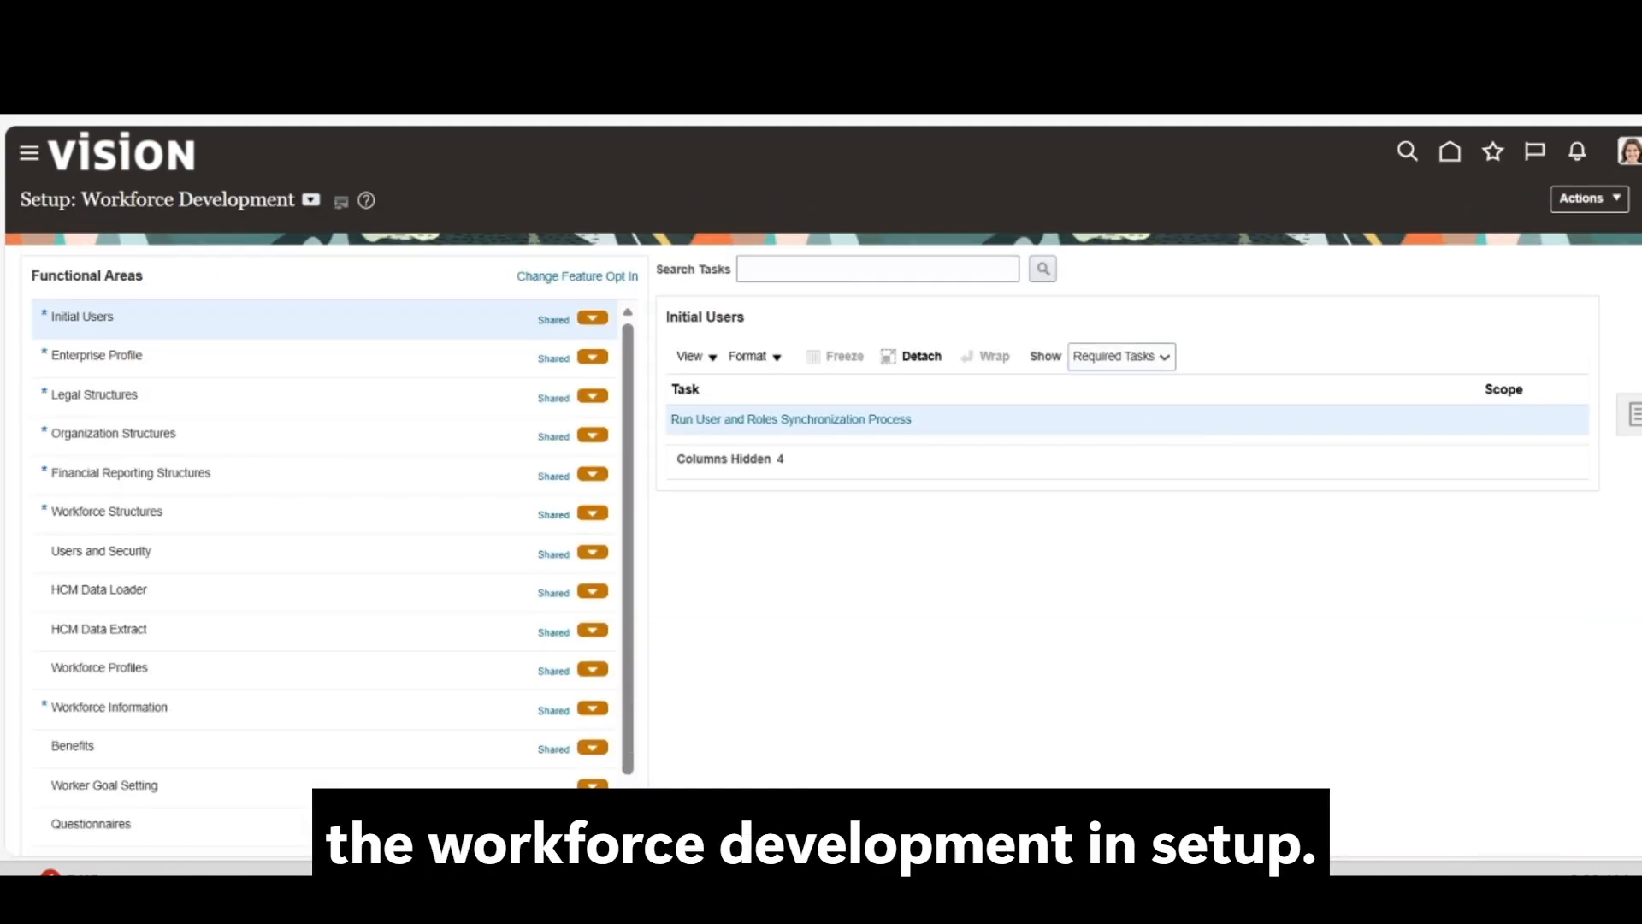
click(311, 200)
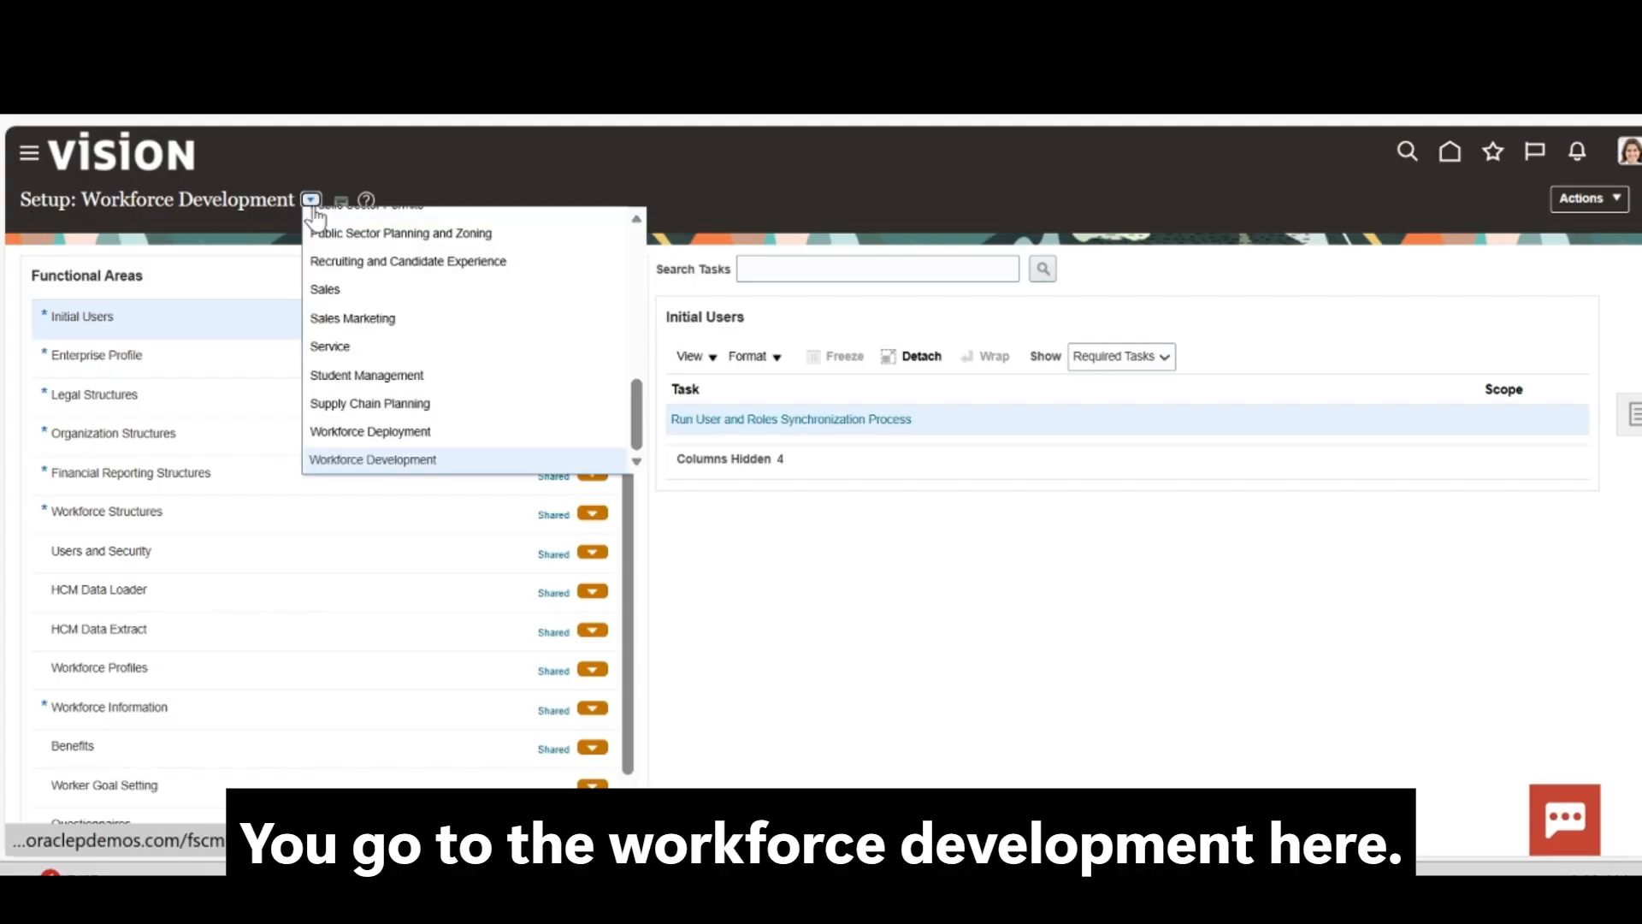
click(434, 460)
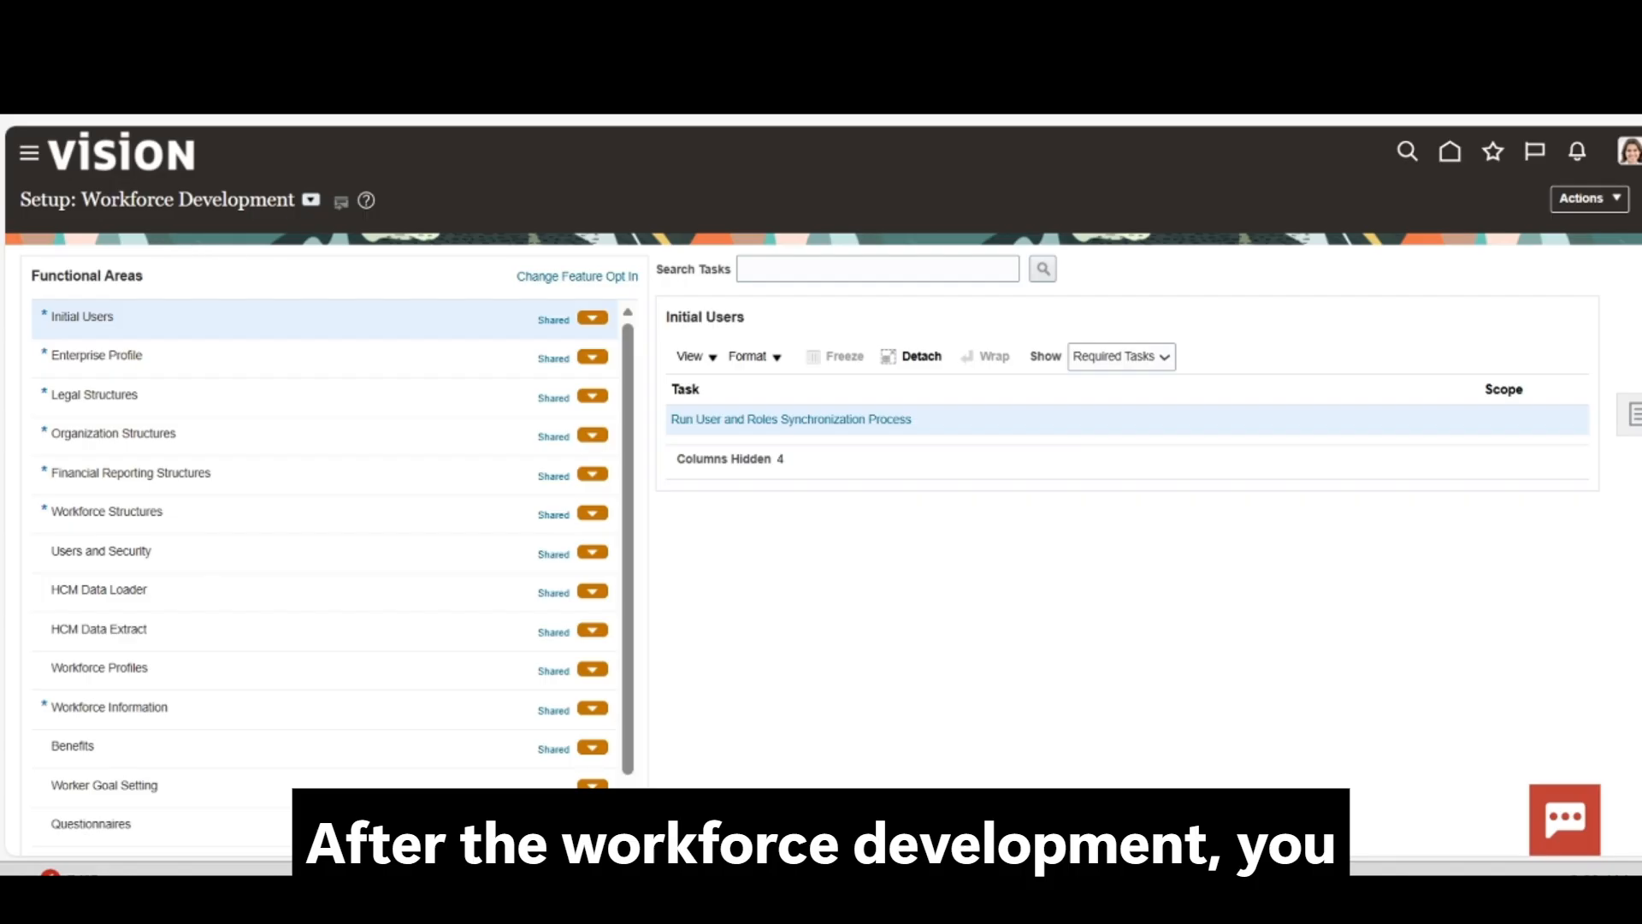
click(132, 517)
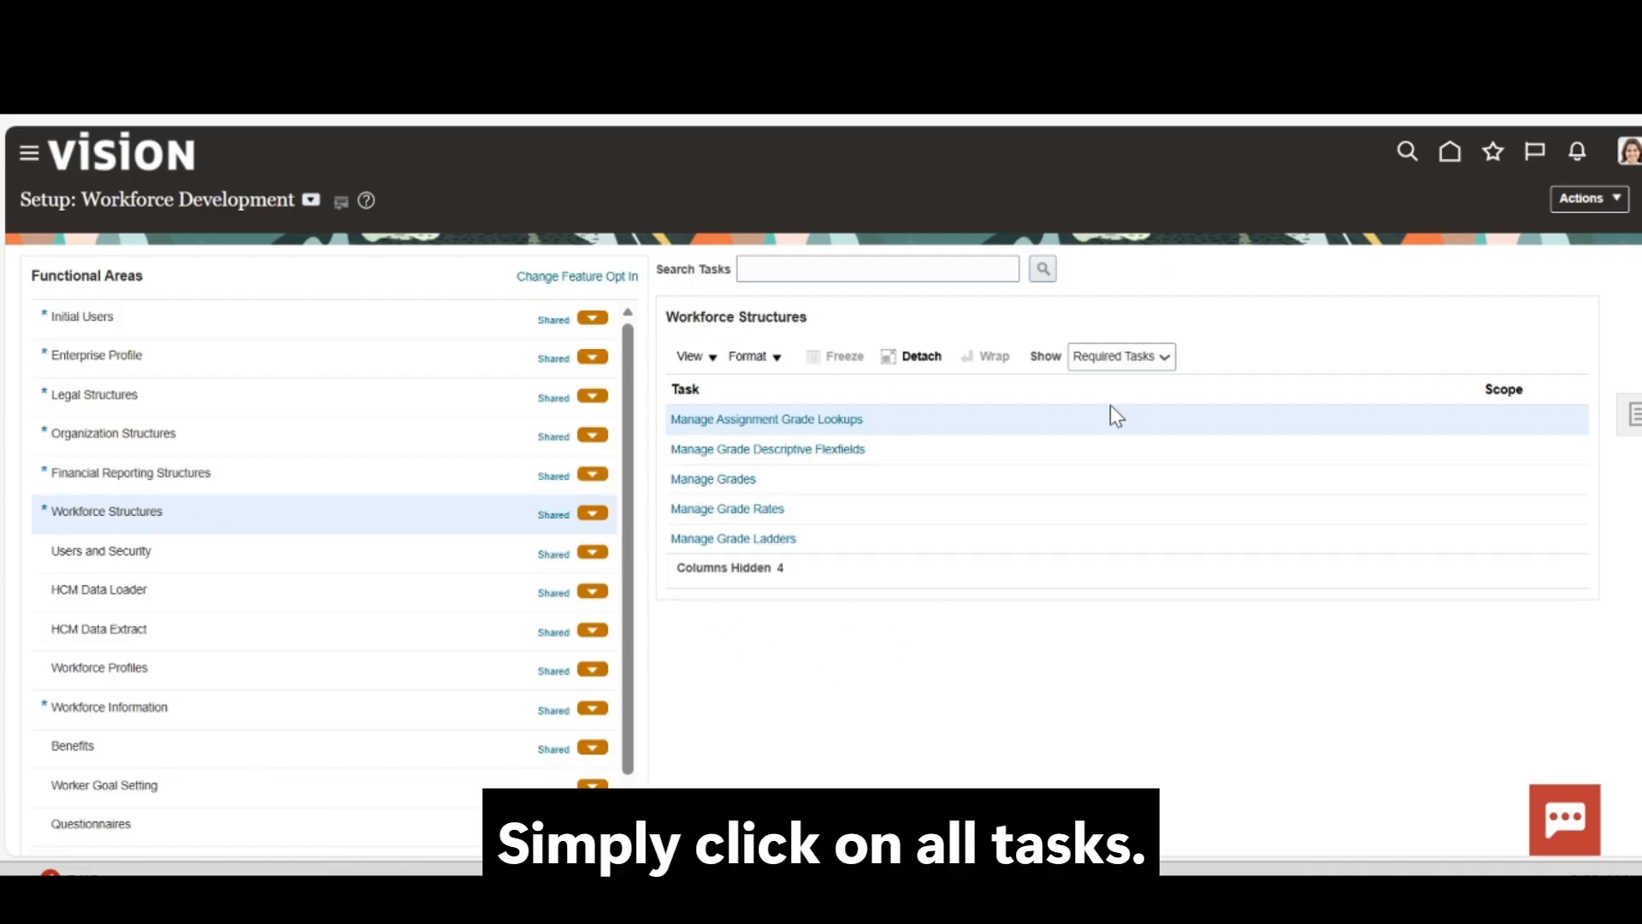
Switch the task list to All Tasks and open Manage Locations
click(1122, 360)
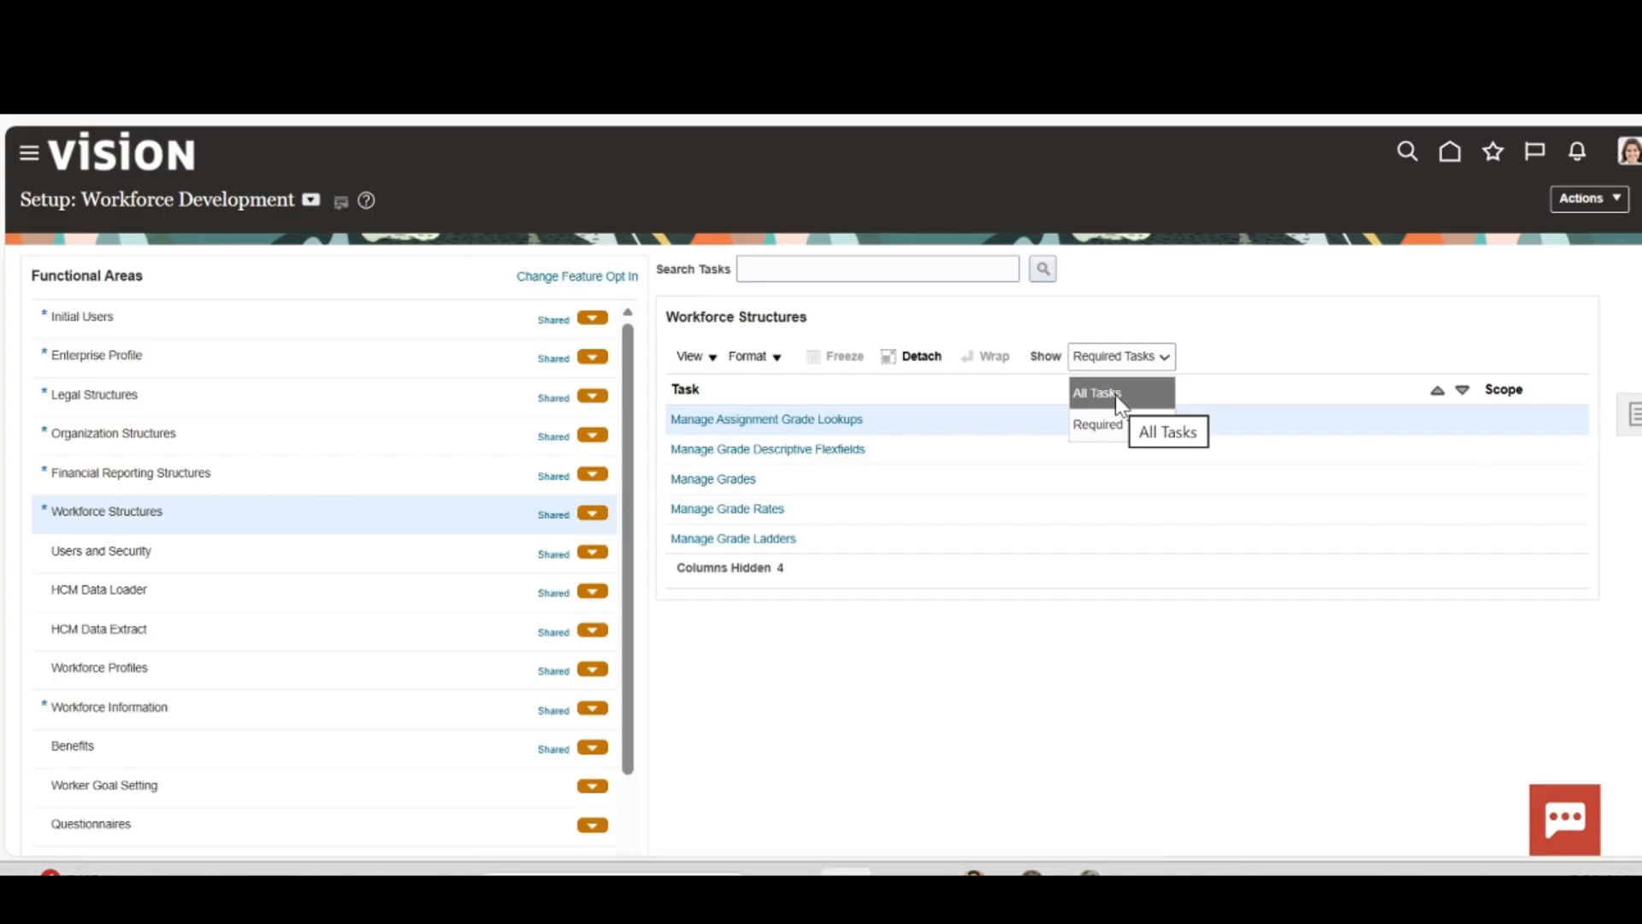
click(1118, 406)
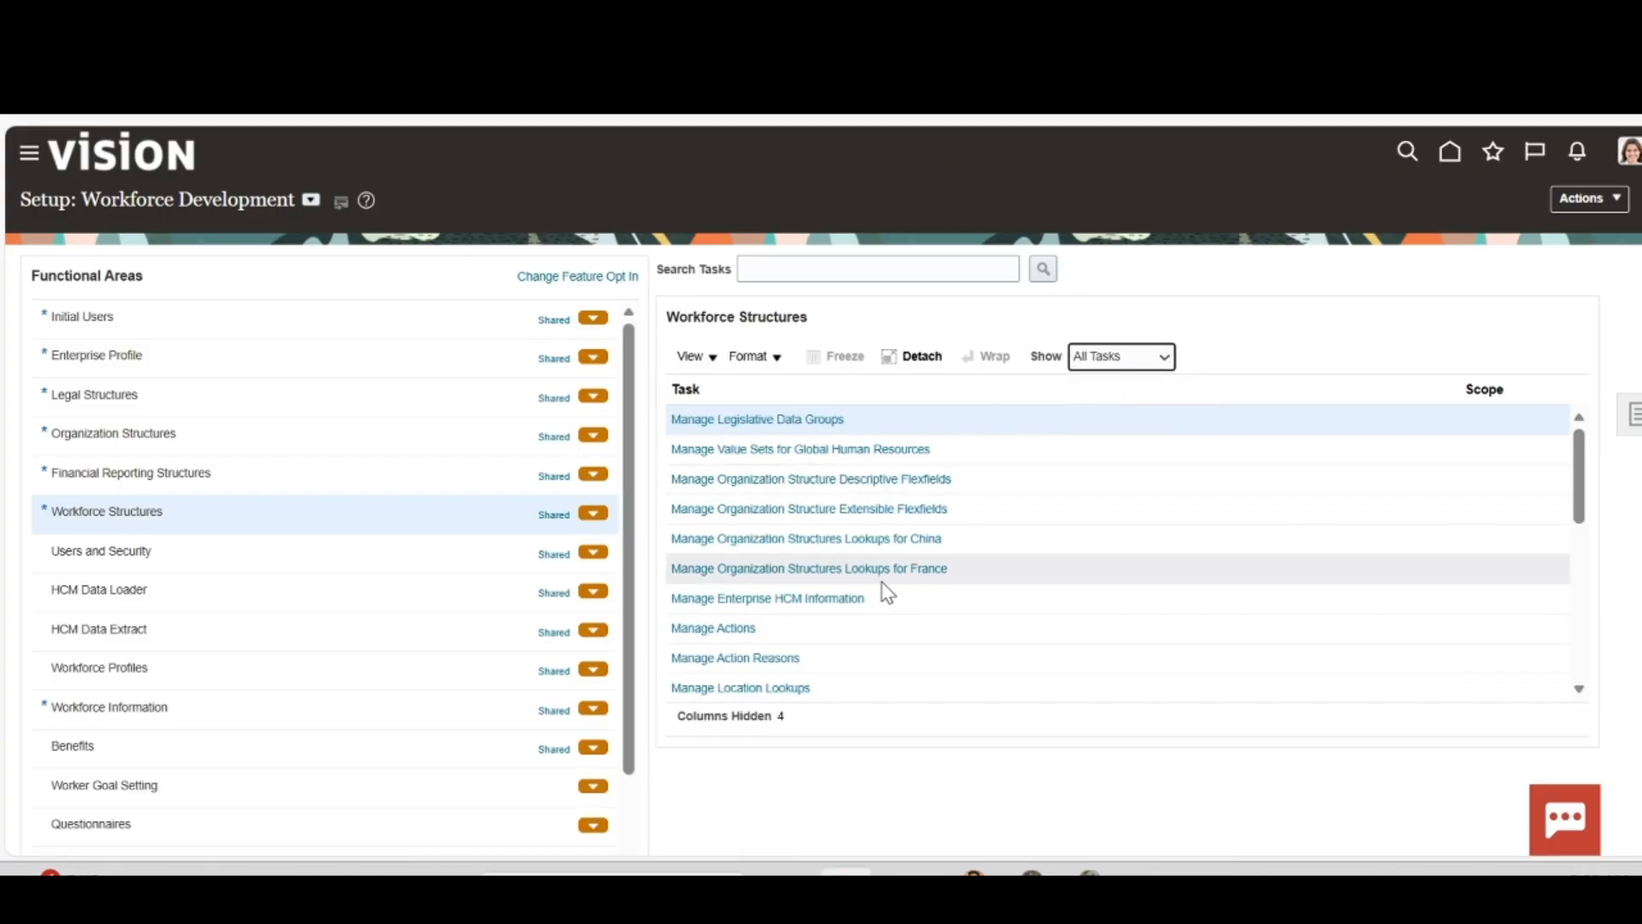
scroll(880, 581, down, 3)
scroll(886, 591, up, 1)
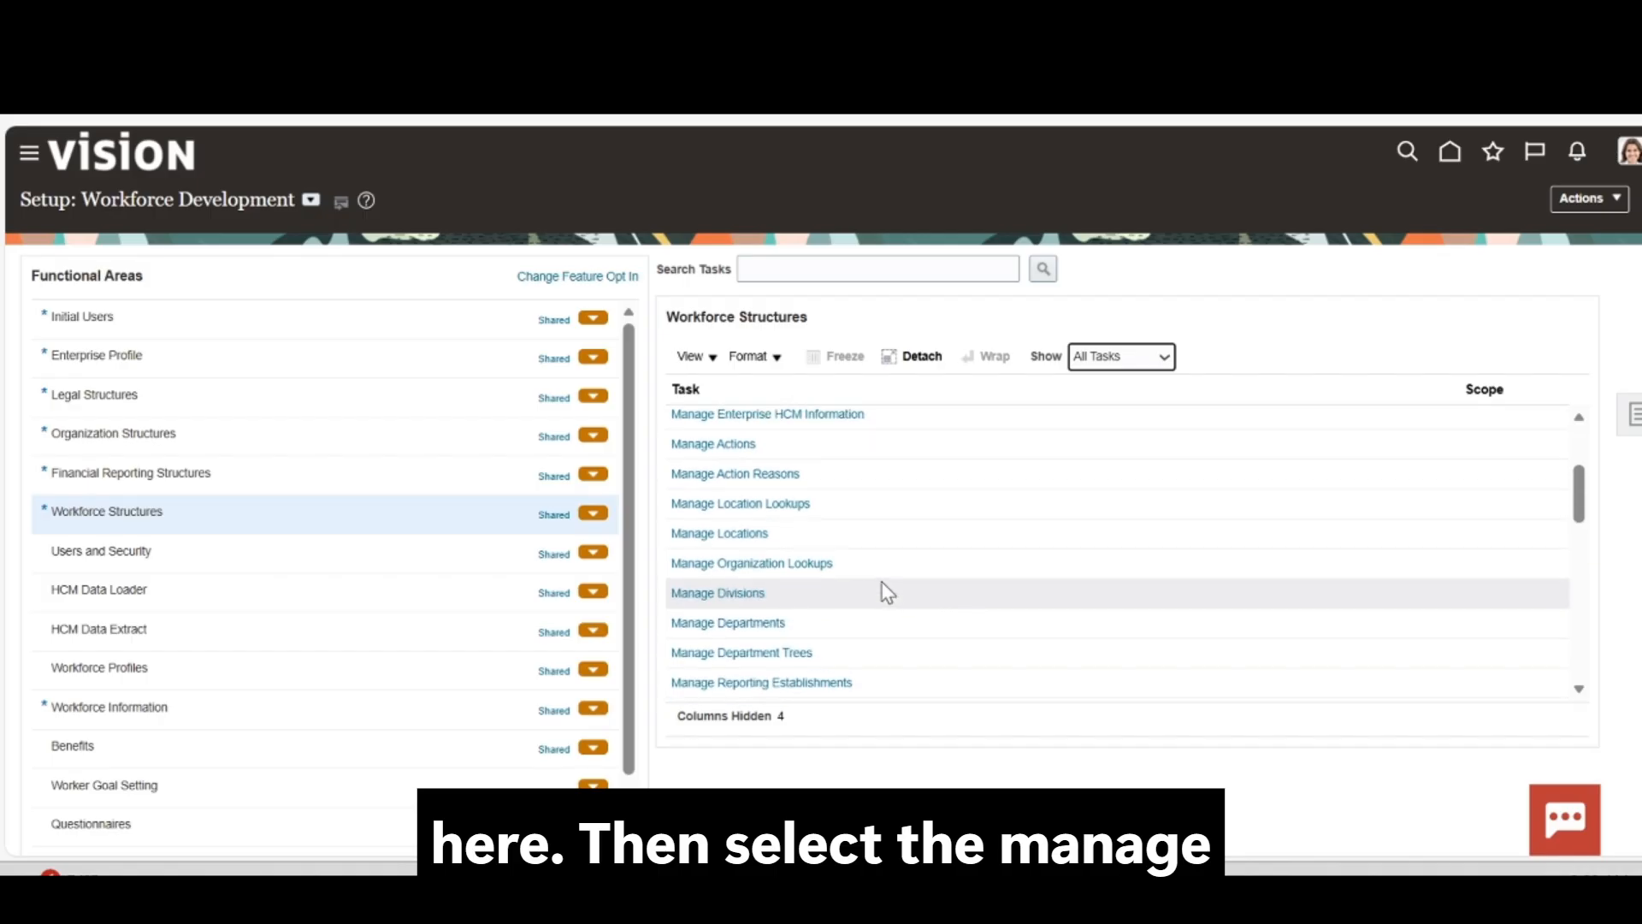
scroll(883, 587, down, 1)
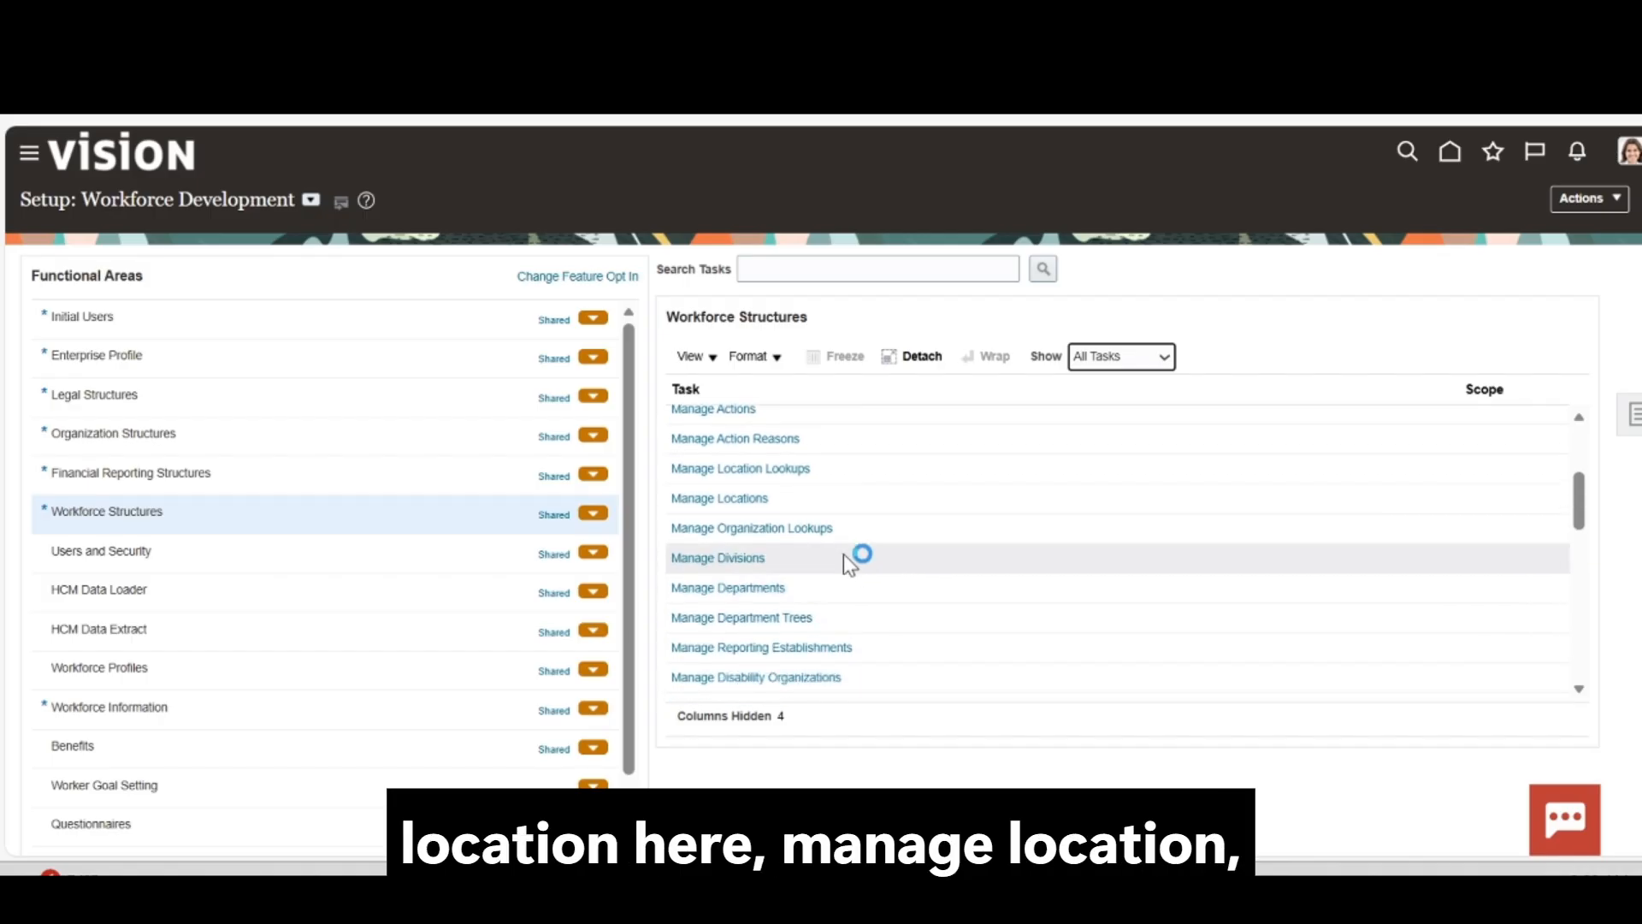
click(718, 499)
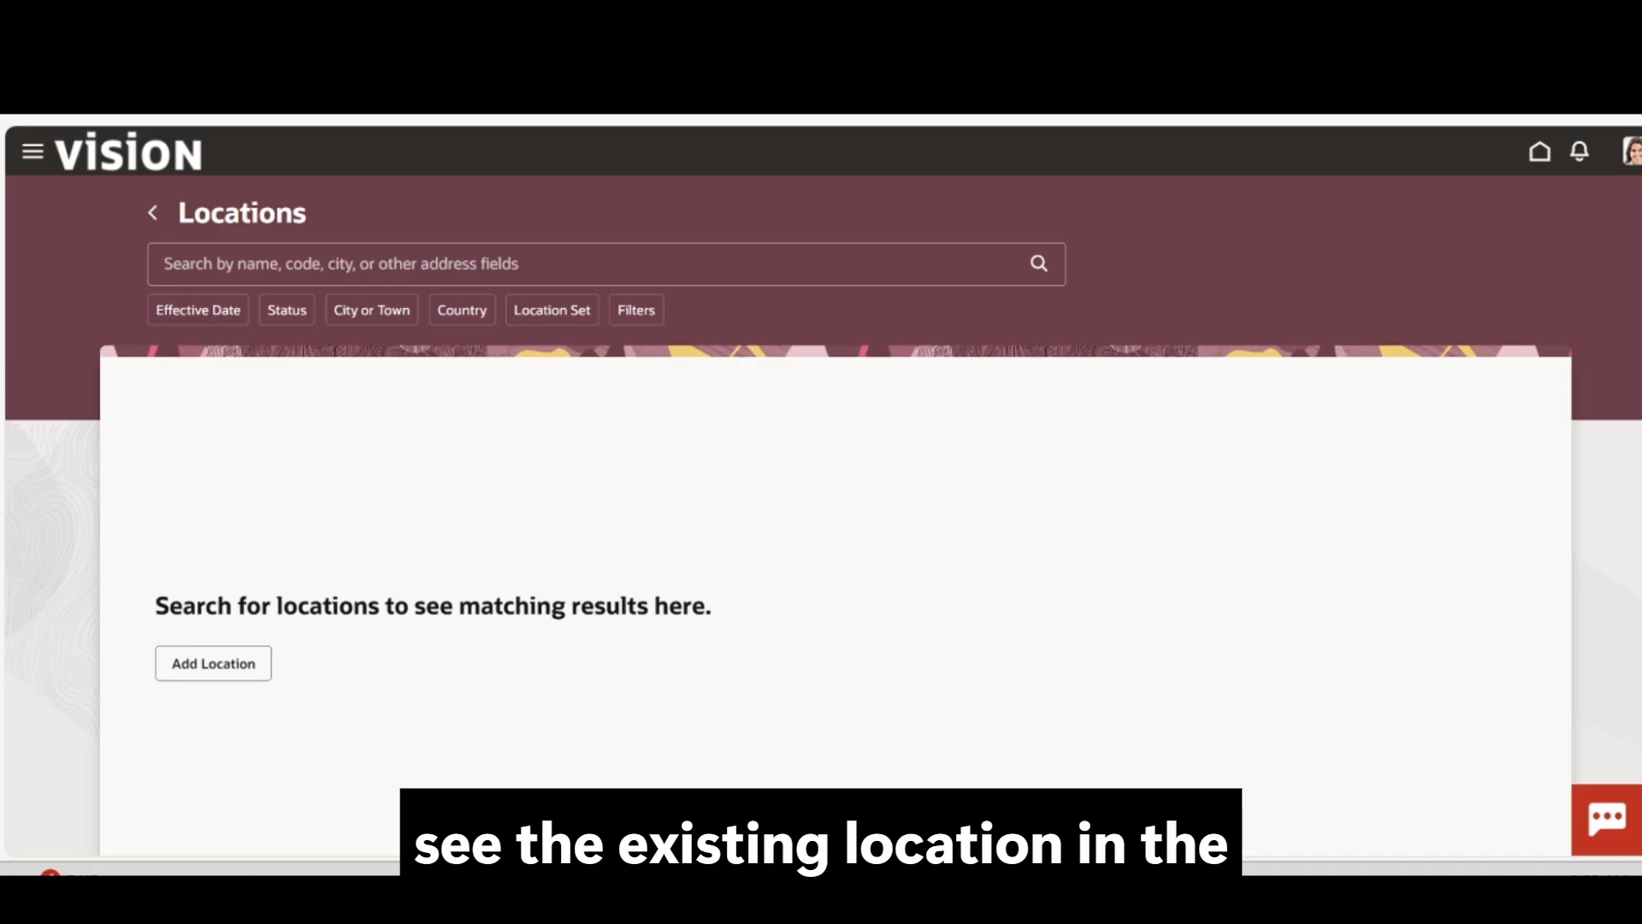
Search existing locations for 'asia', then start a new location with Add
click(165, 264)
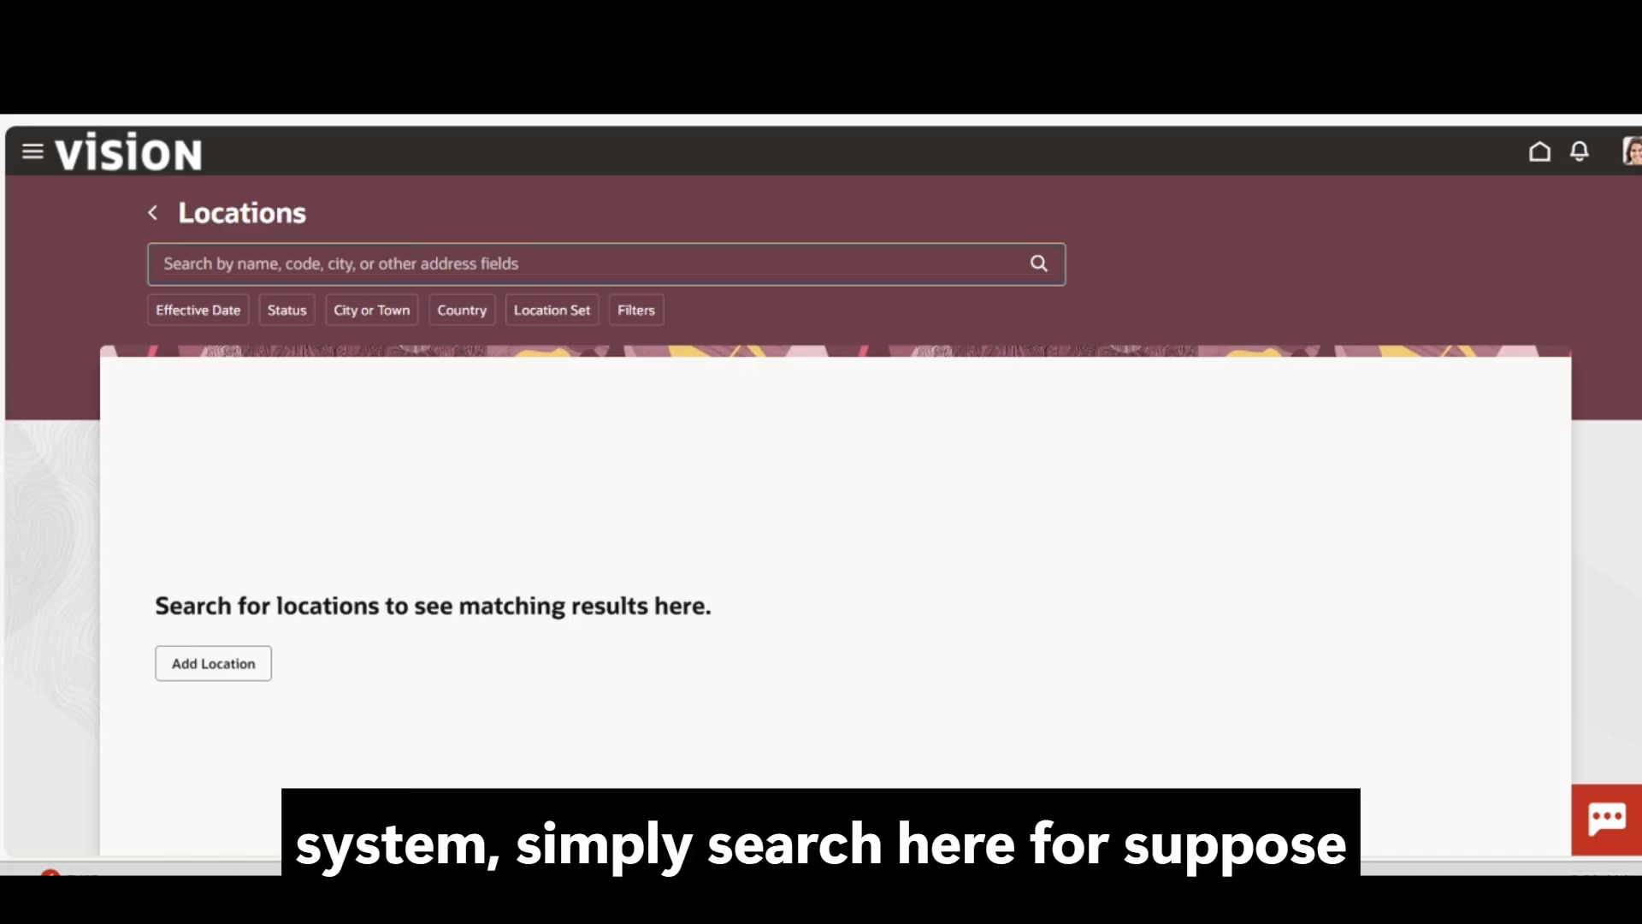
text(asia)
key(Return)
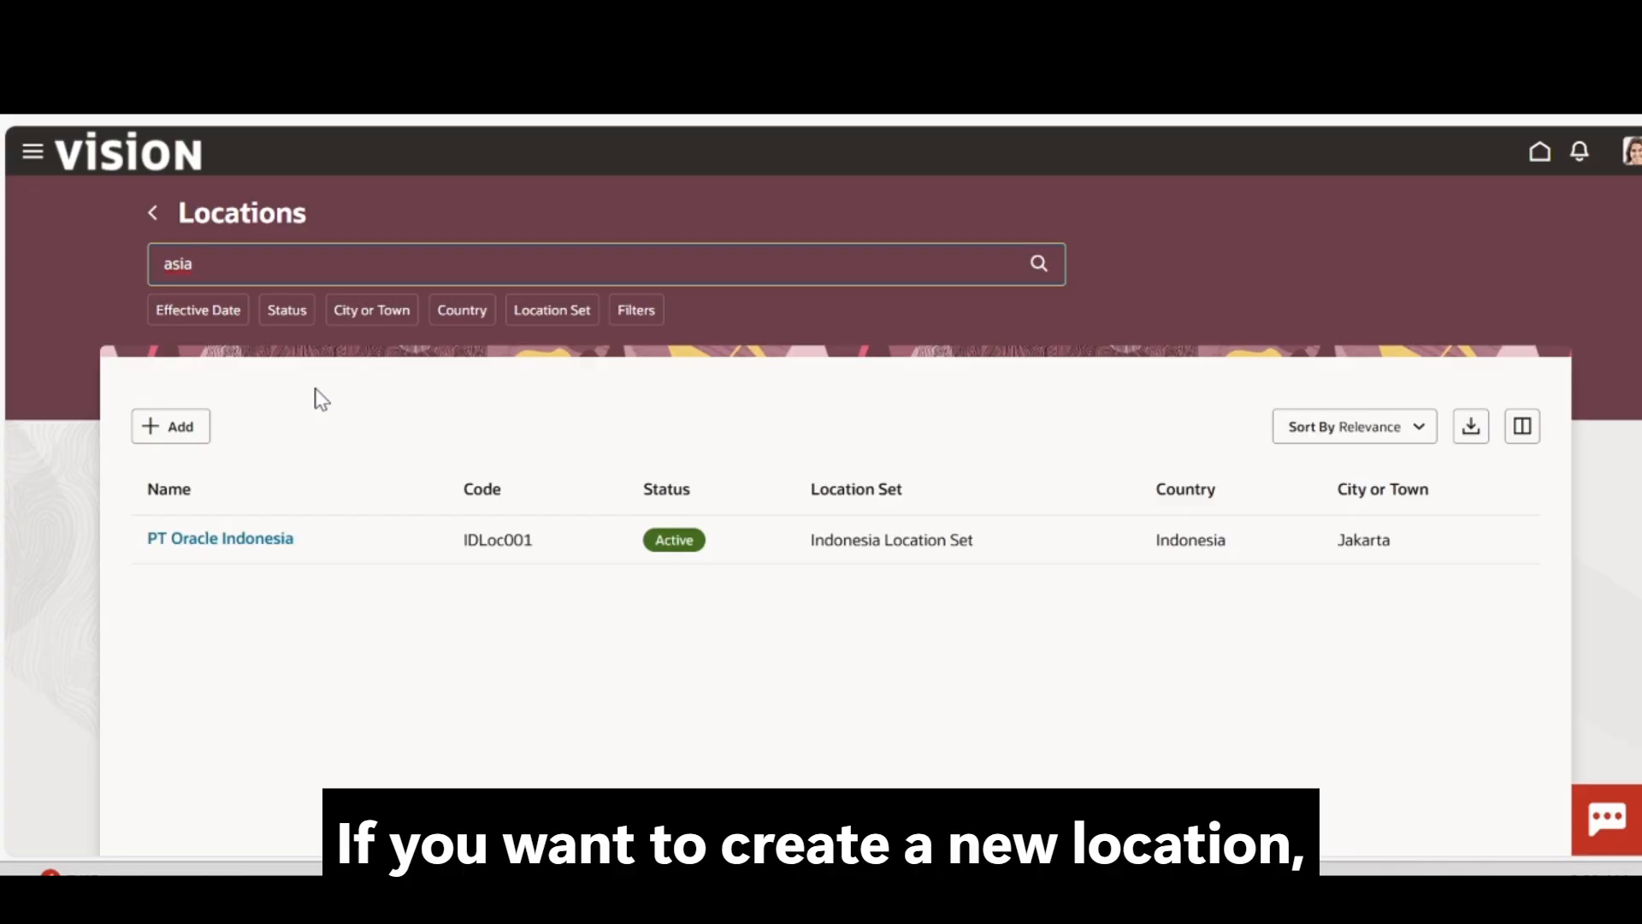
click(168, 432)
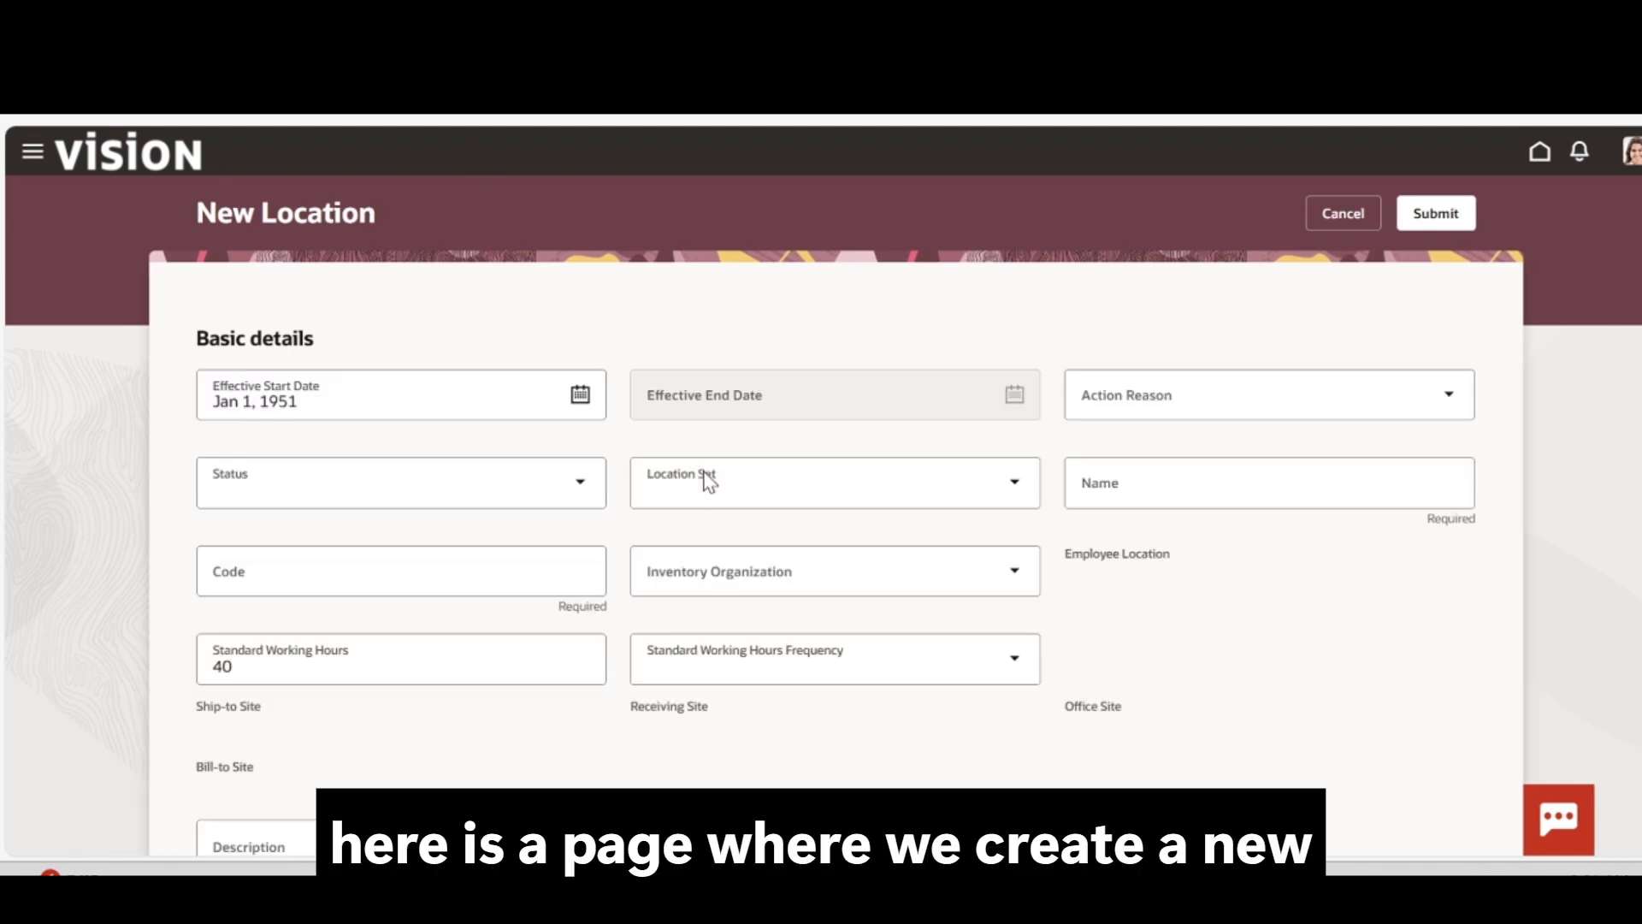
Change the effective start date from Jan 1, 1951 to Jan 1, 2020 using the calendar's year picker
click(581, 397)
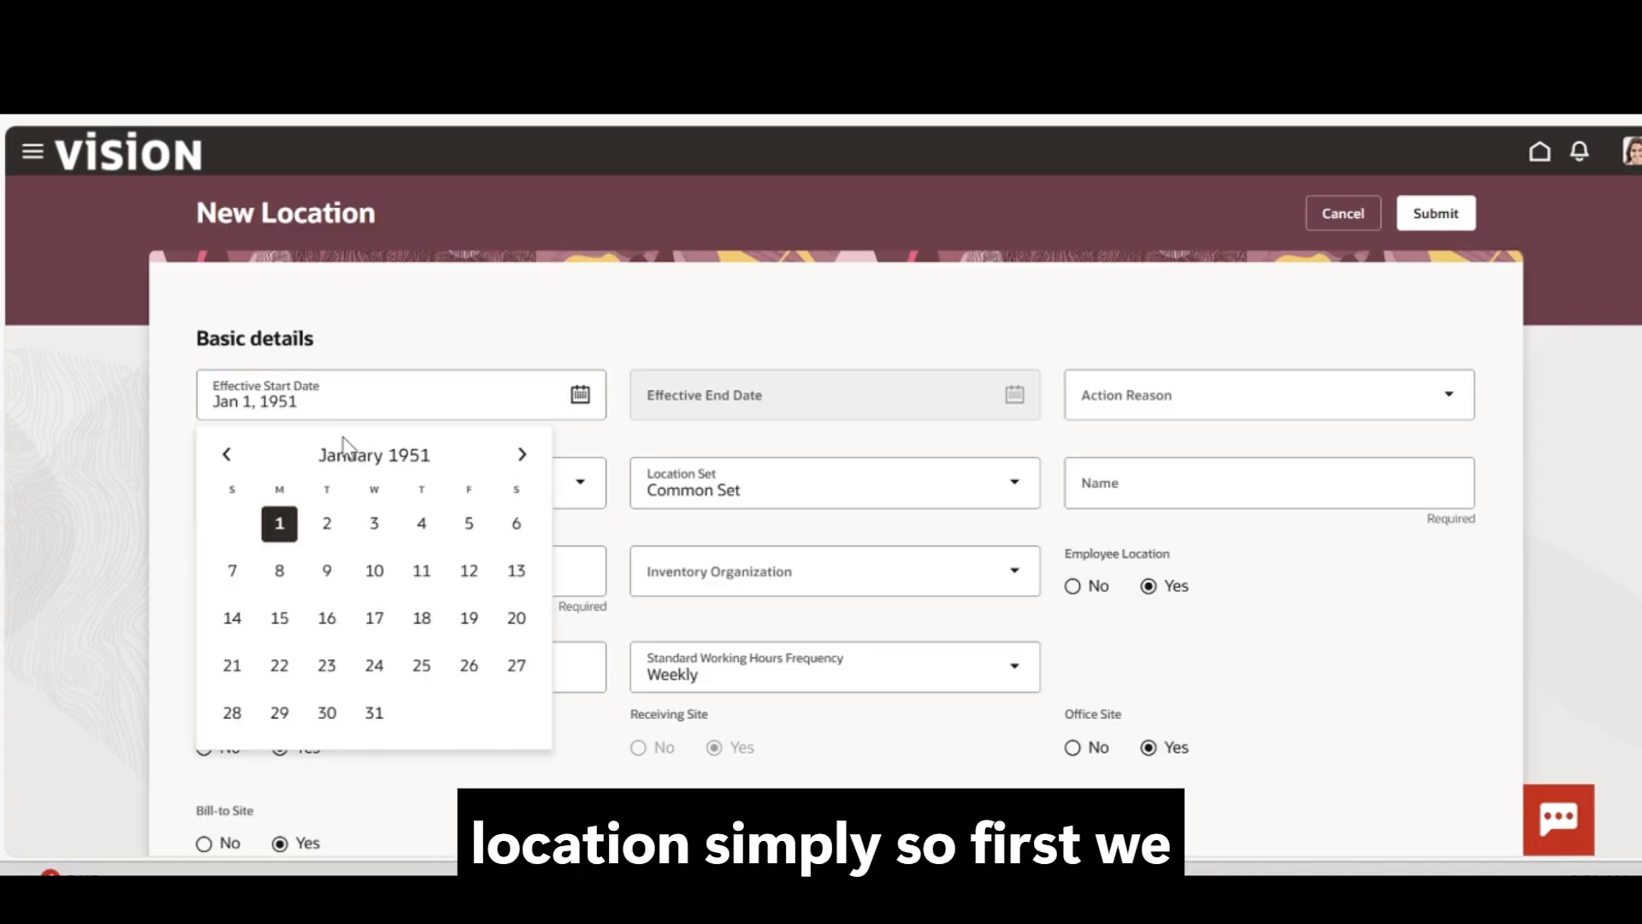
click(426, 458)
click(520, 454)
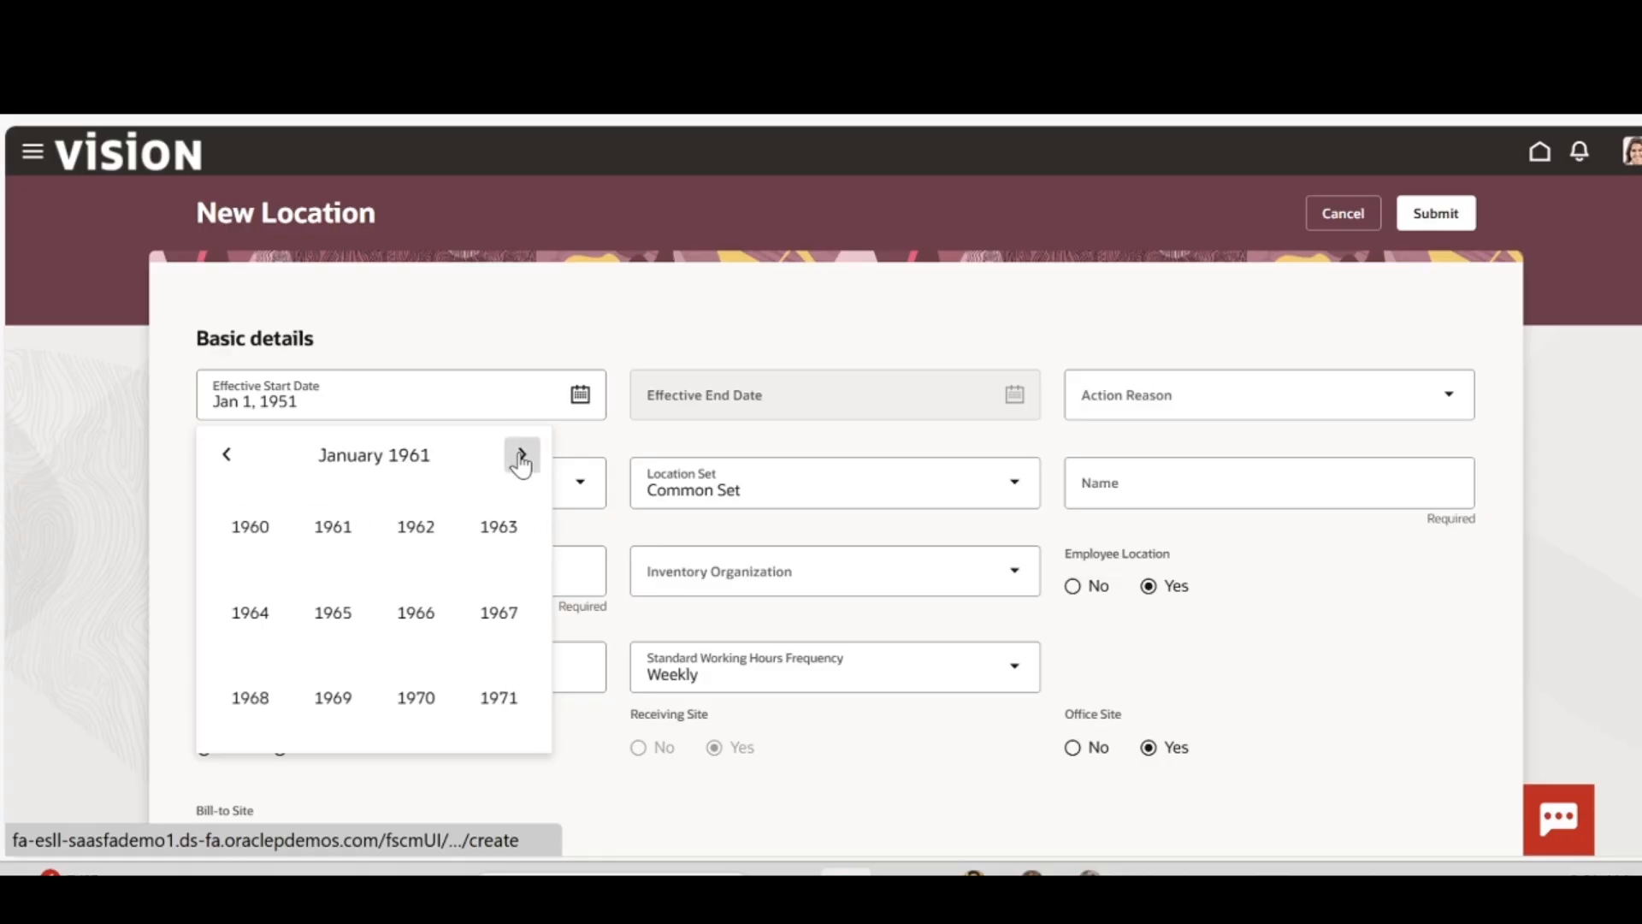
click(521, 455)
click(521, 455)
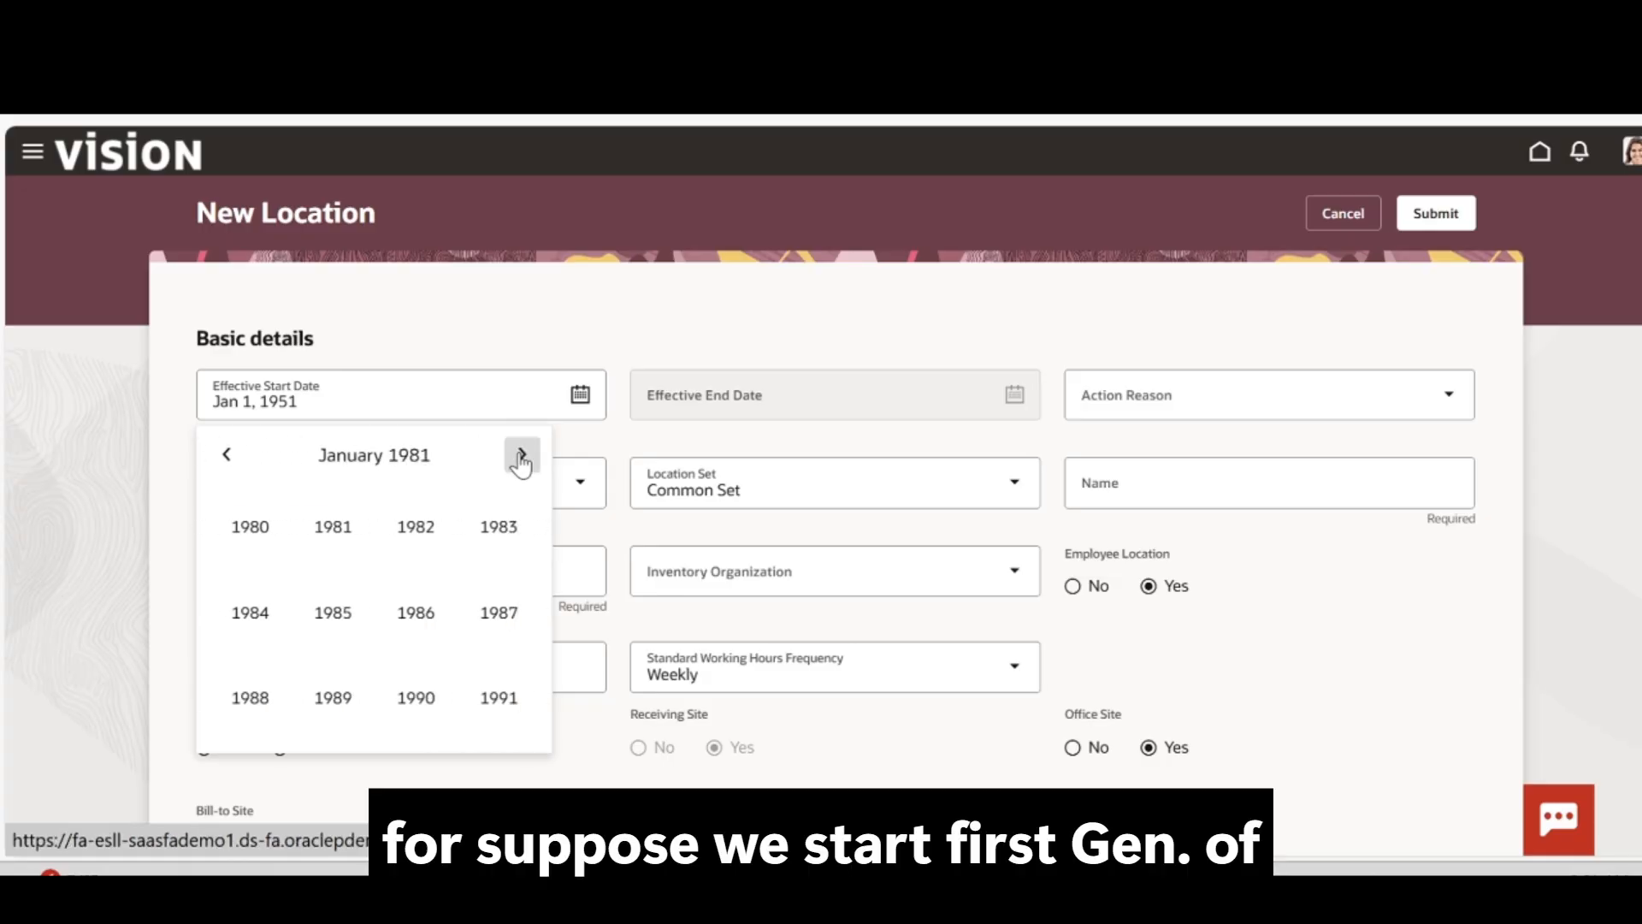
click(523, 455)
click(523, 454)
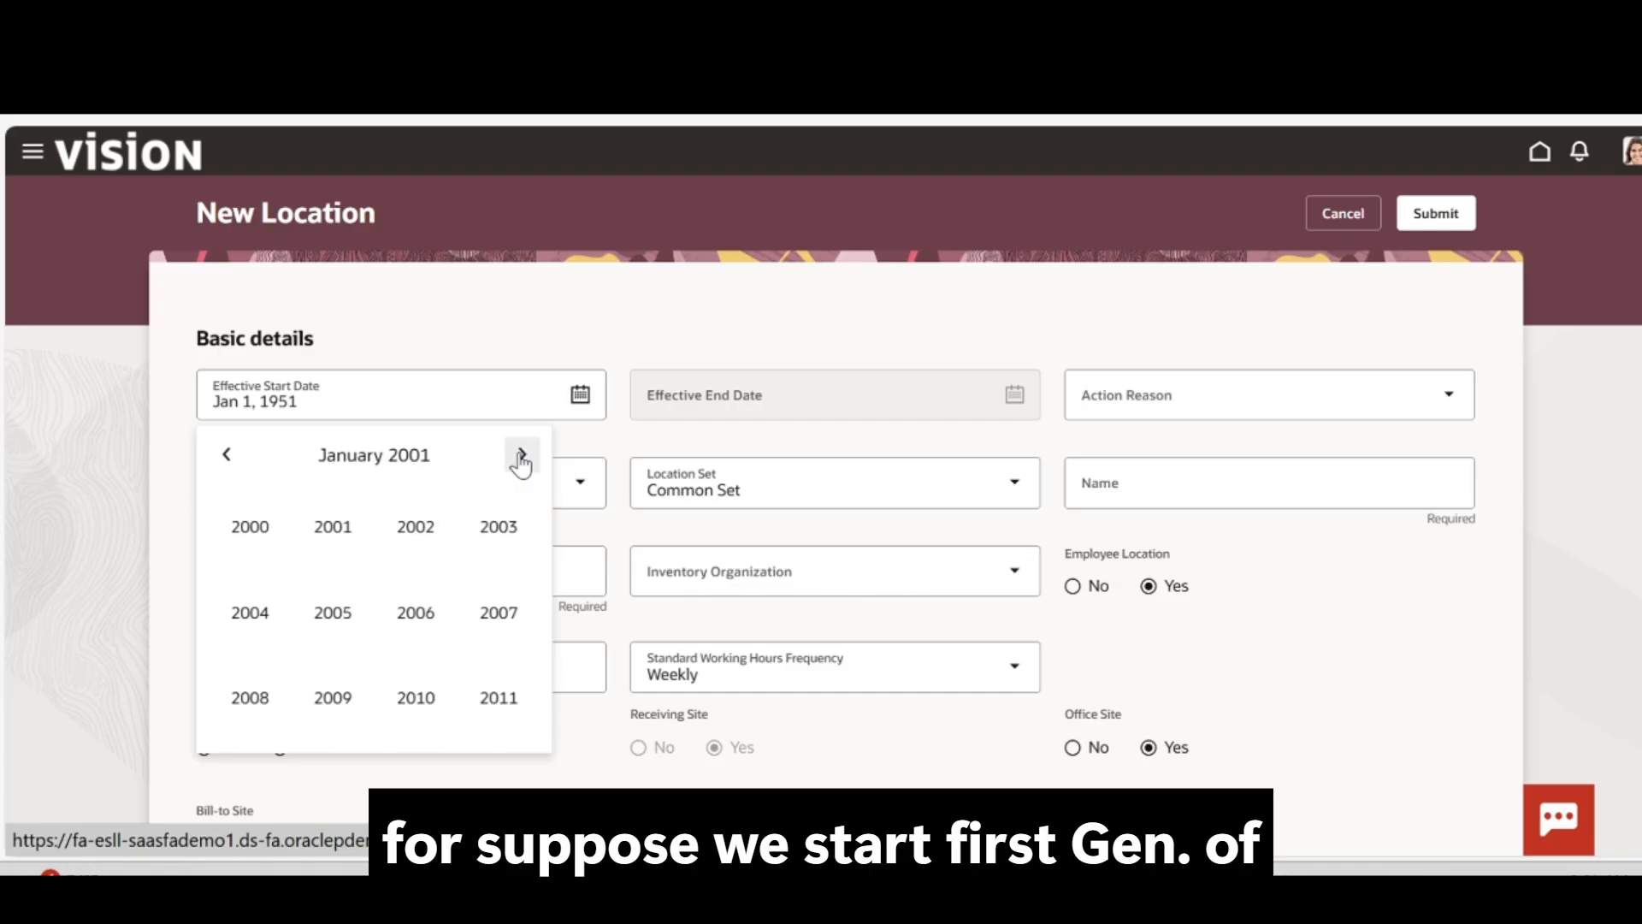
click(522, 455)
click(522, 455)
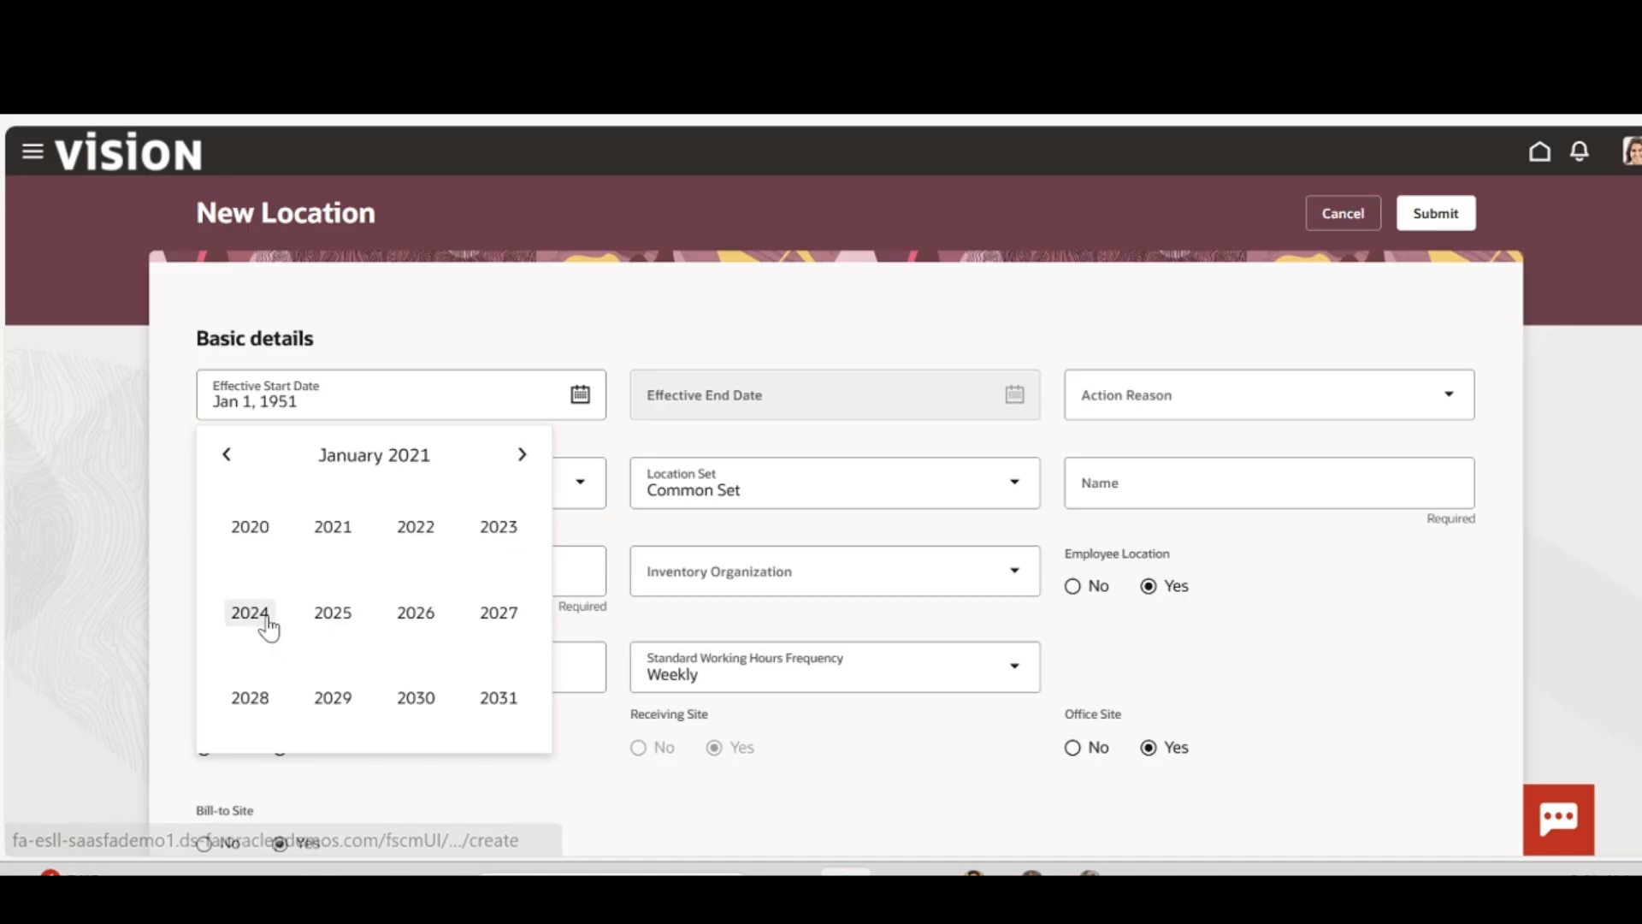
click(249, 539)
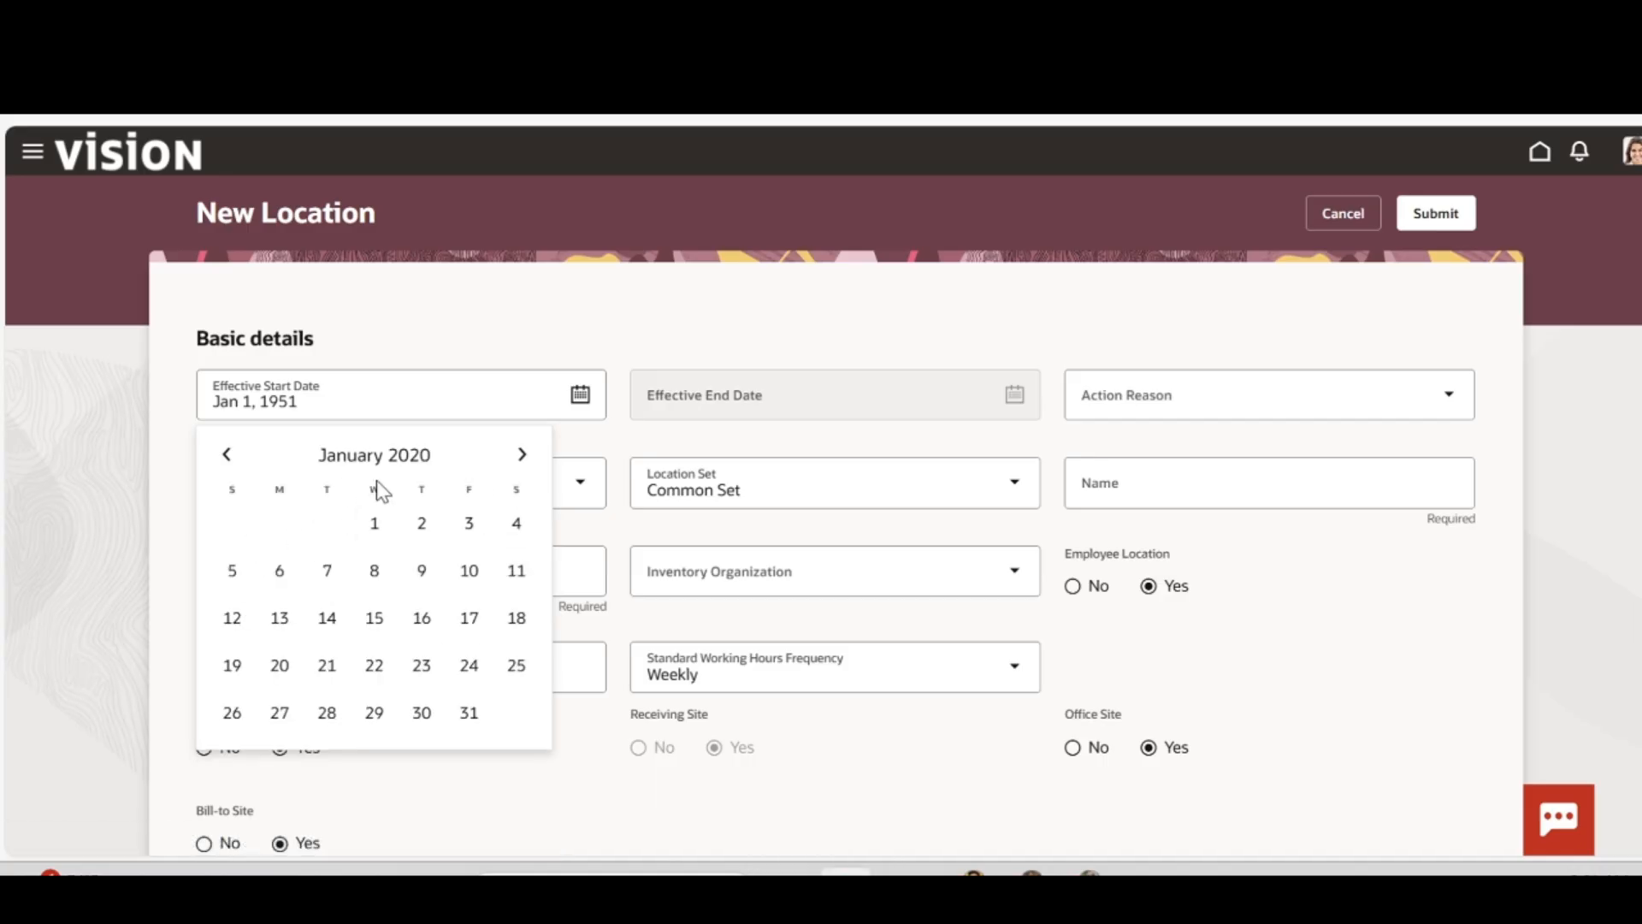
click(373, 530)
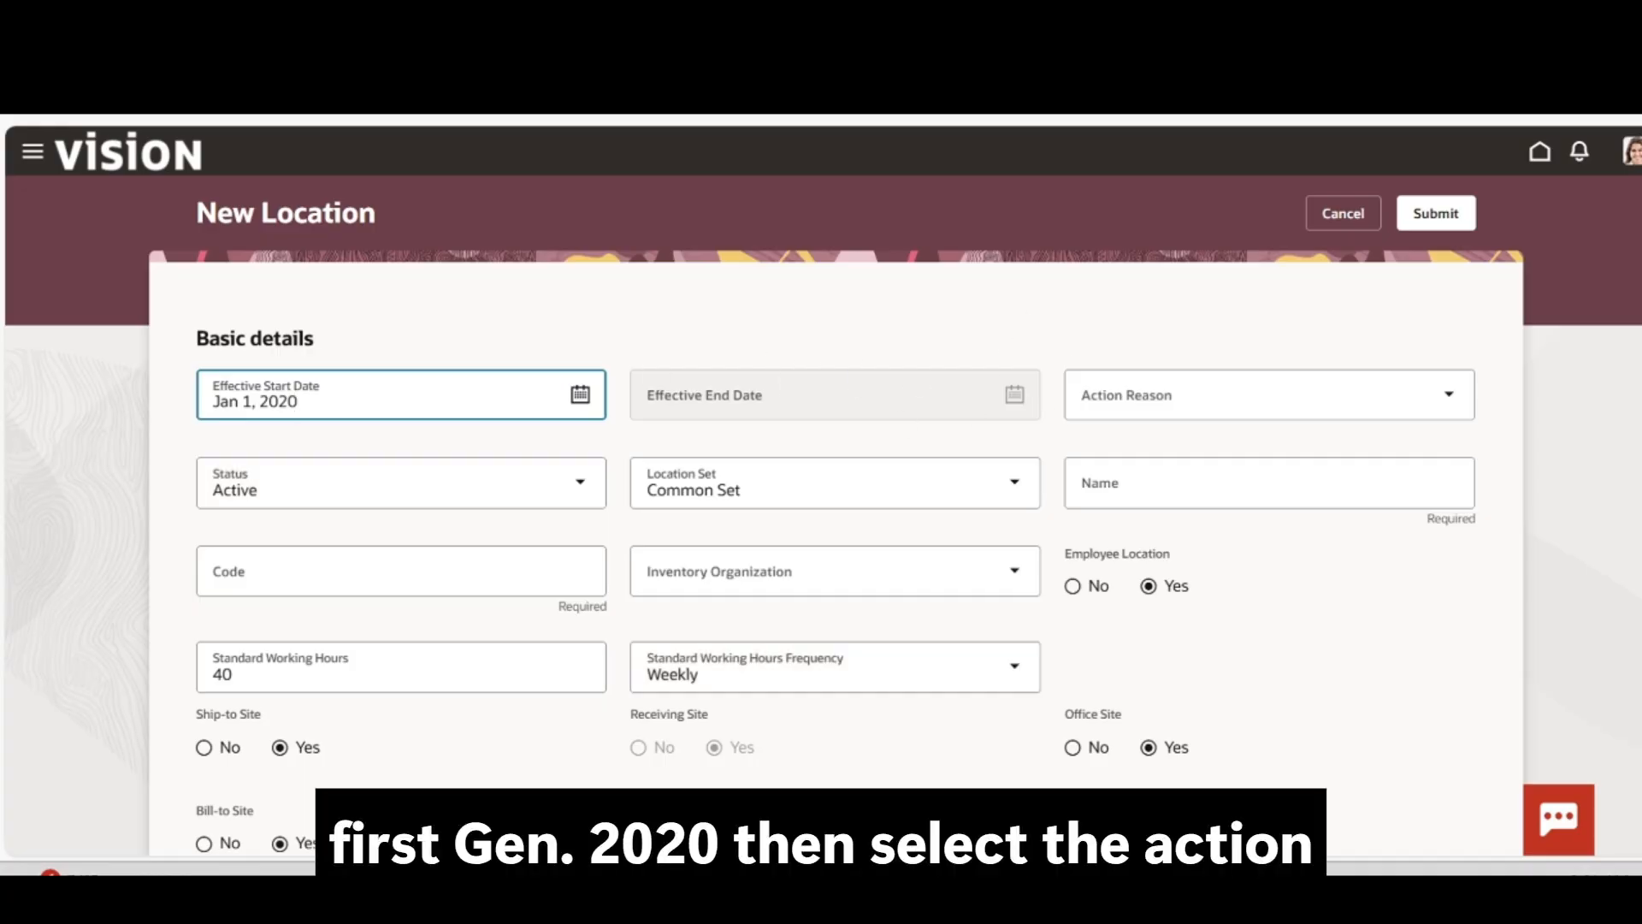
click(1249, 394)
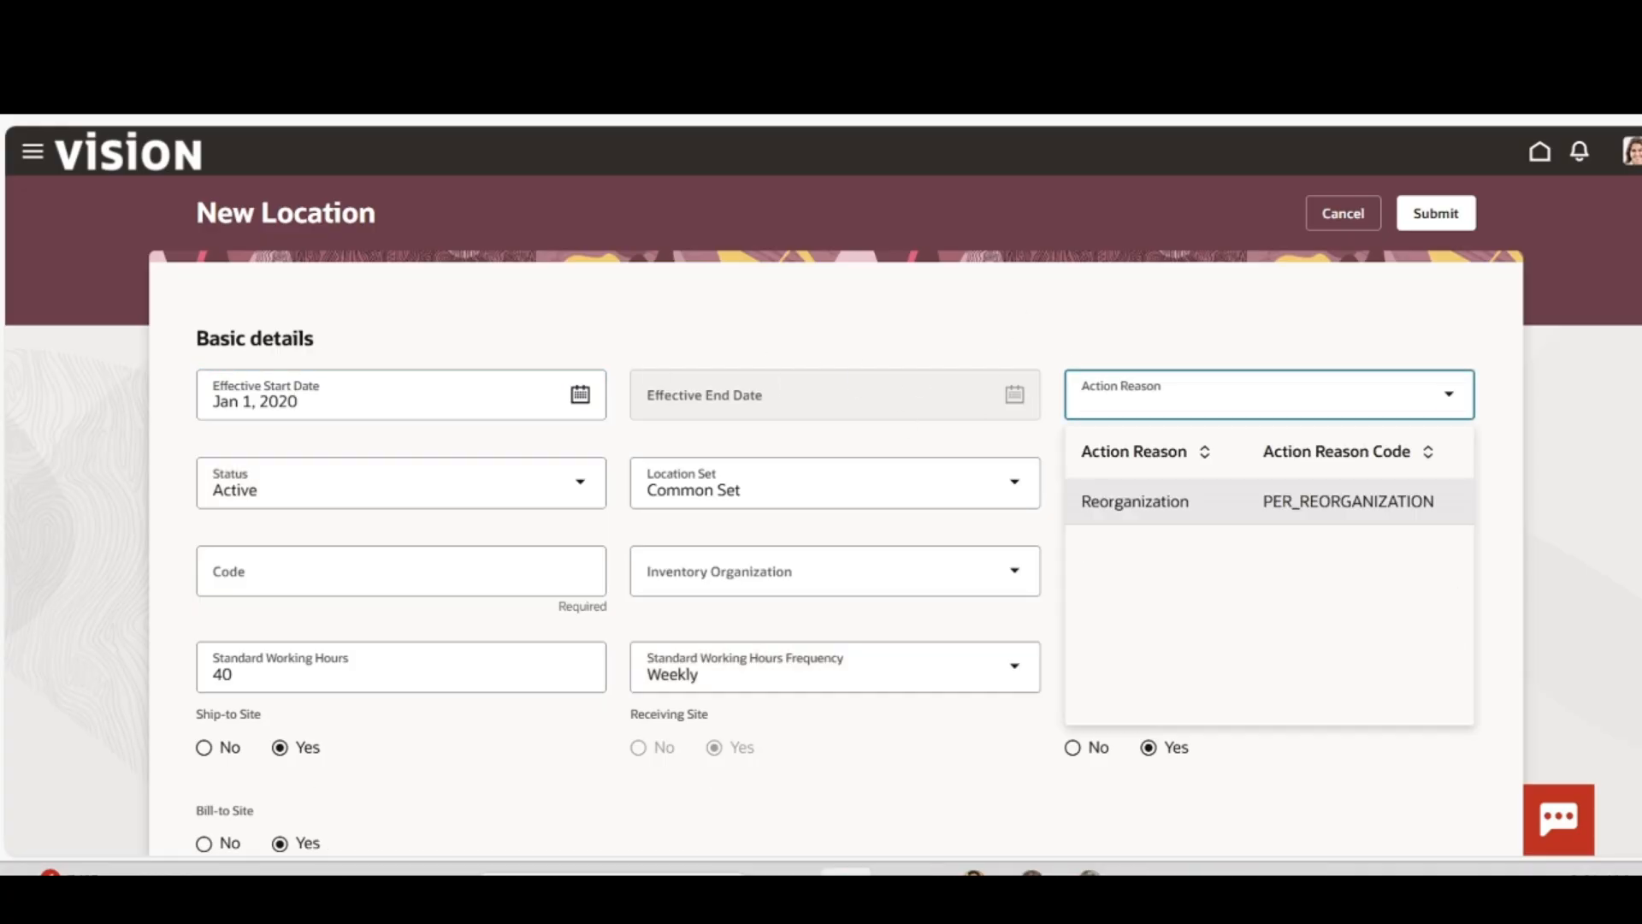
Choose Reorganization as the action reason, leaving the location set as Common Set
click(1135, 501)
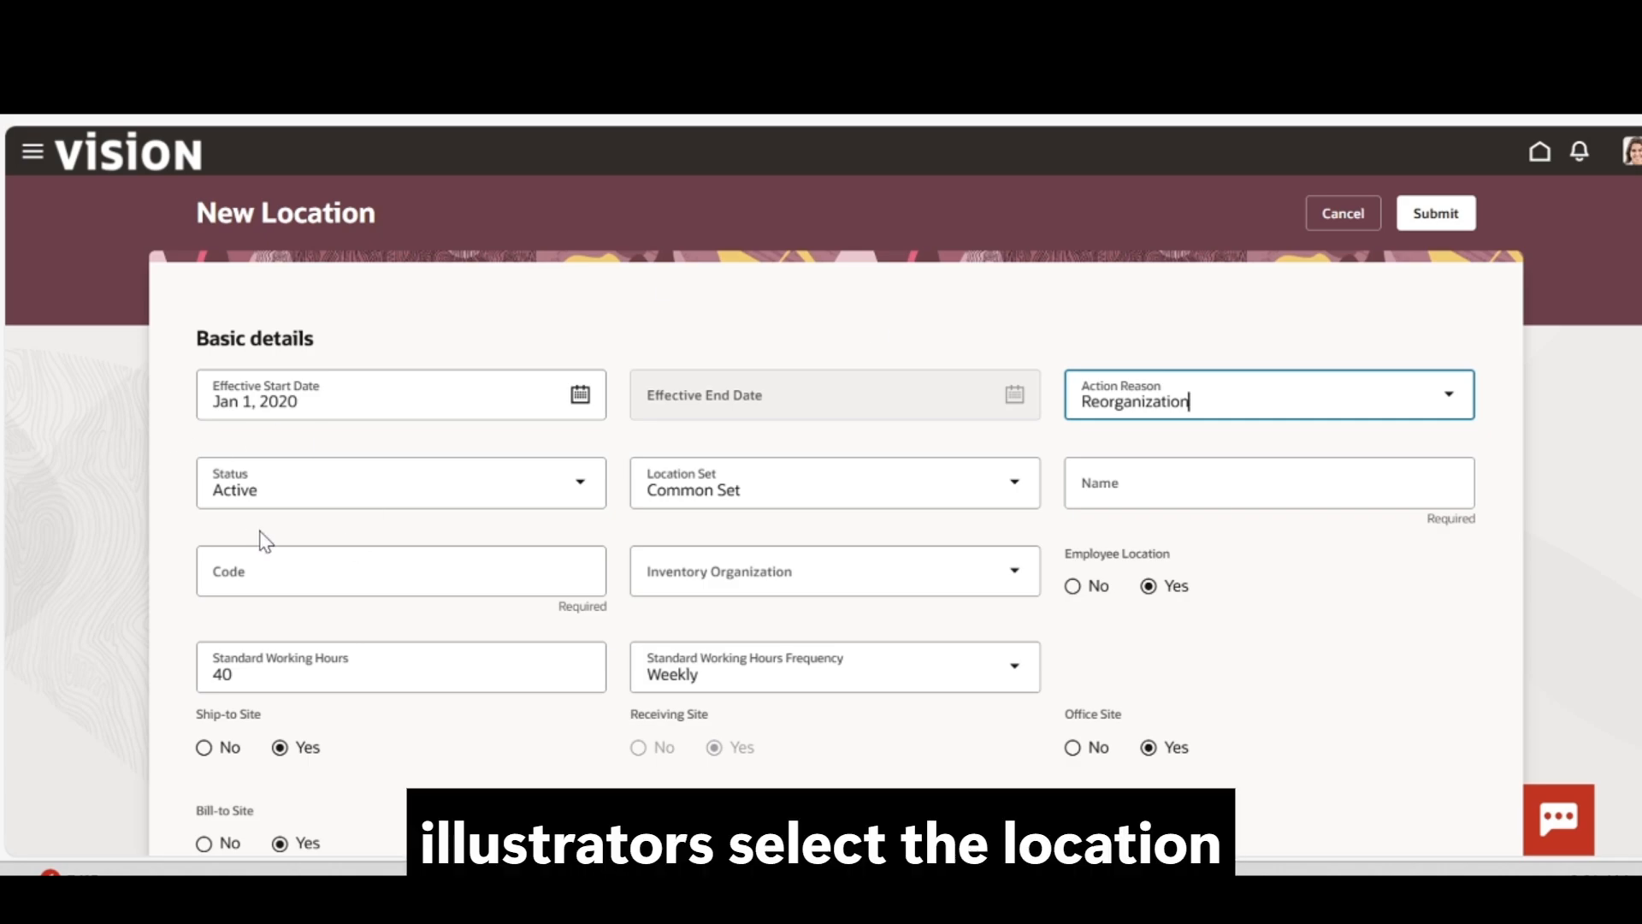
click(1013, 494)
click(986, 446)
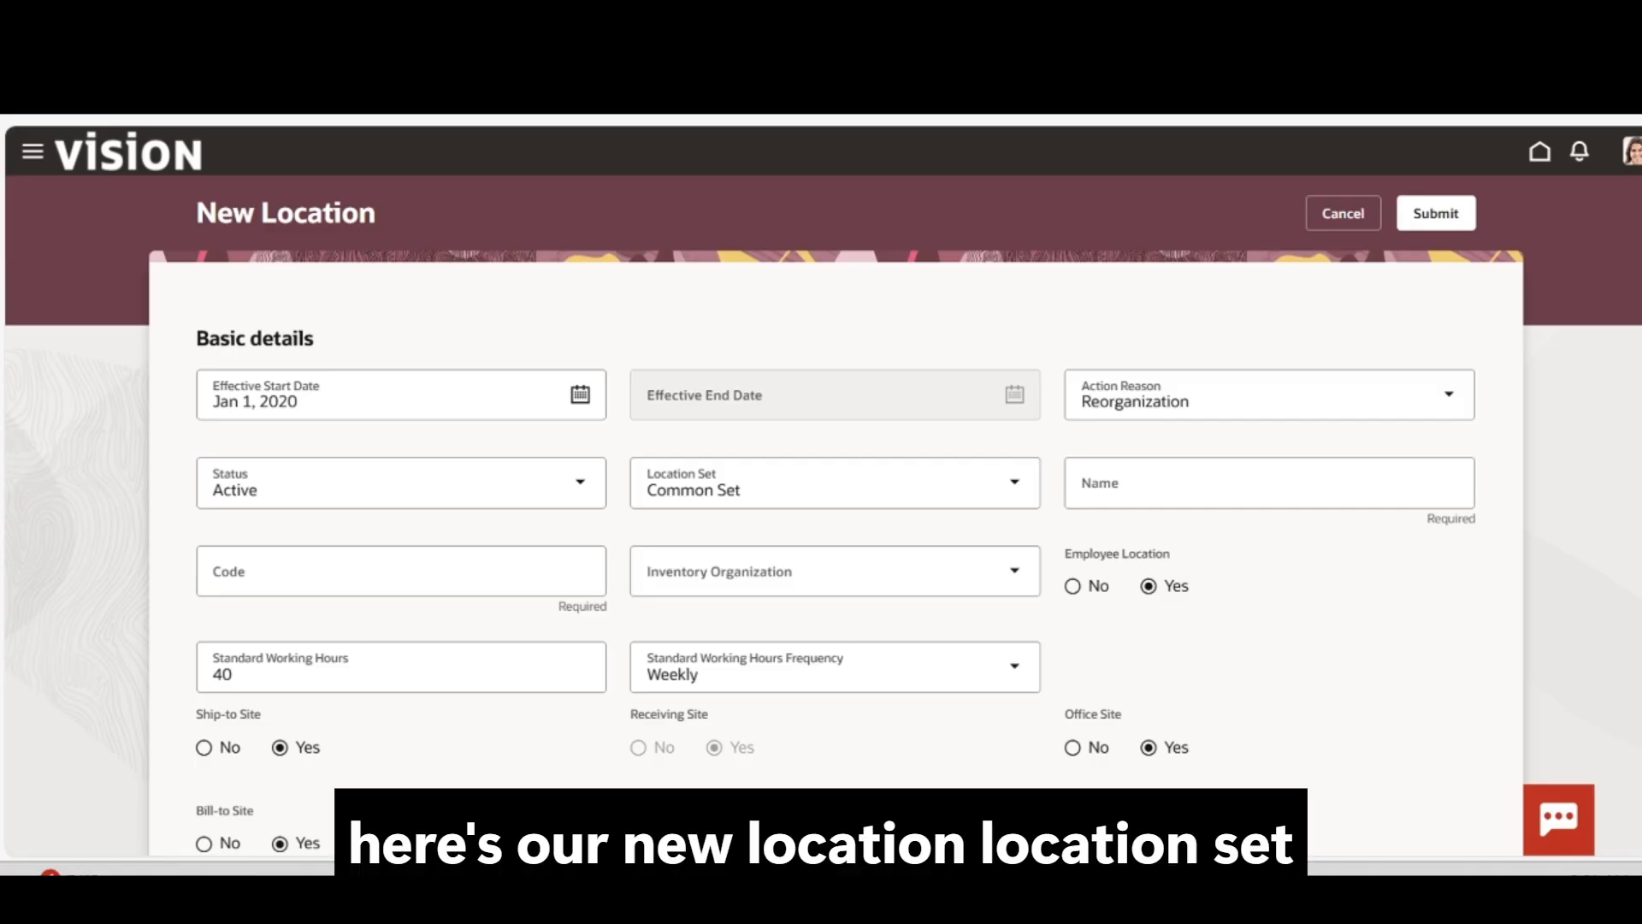
Name the location 'testing location for new user fusion', correcting the typos
click(1269, 484)
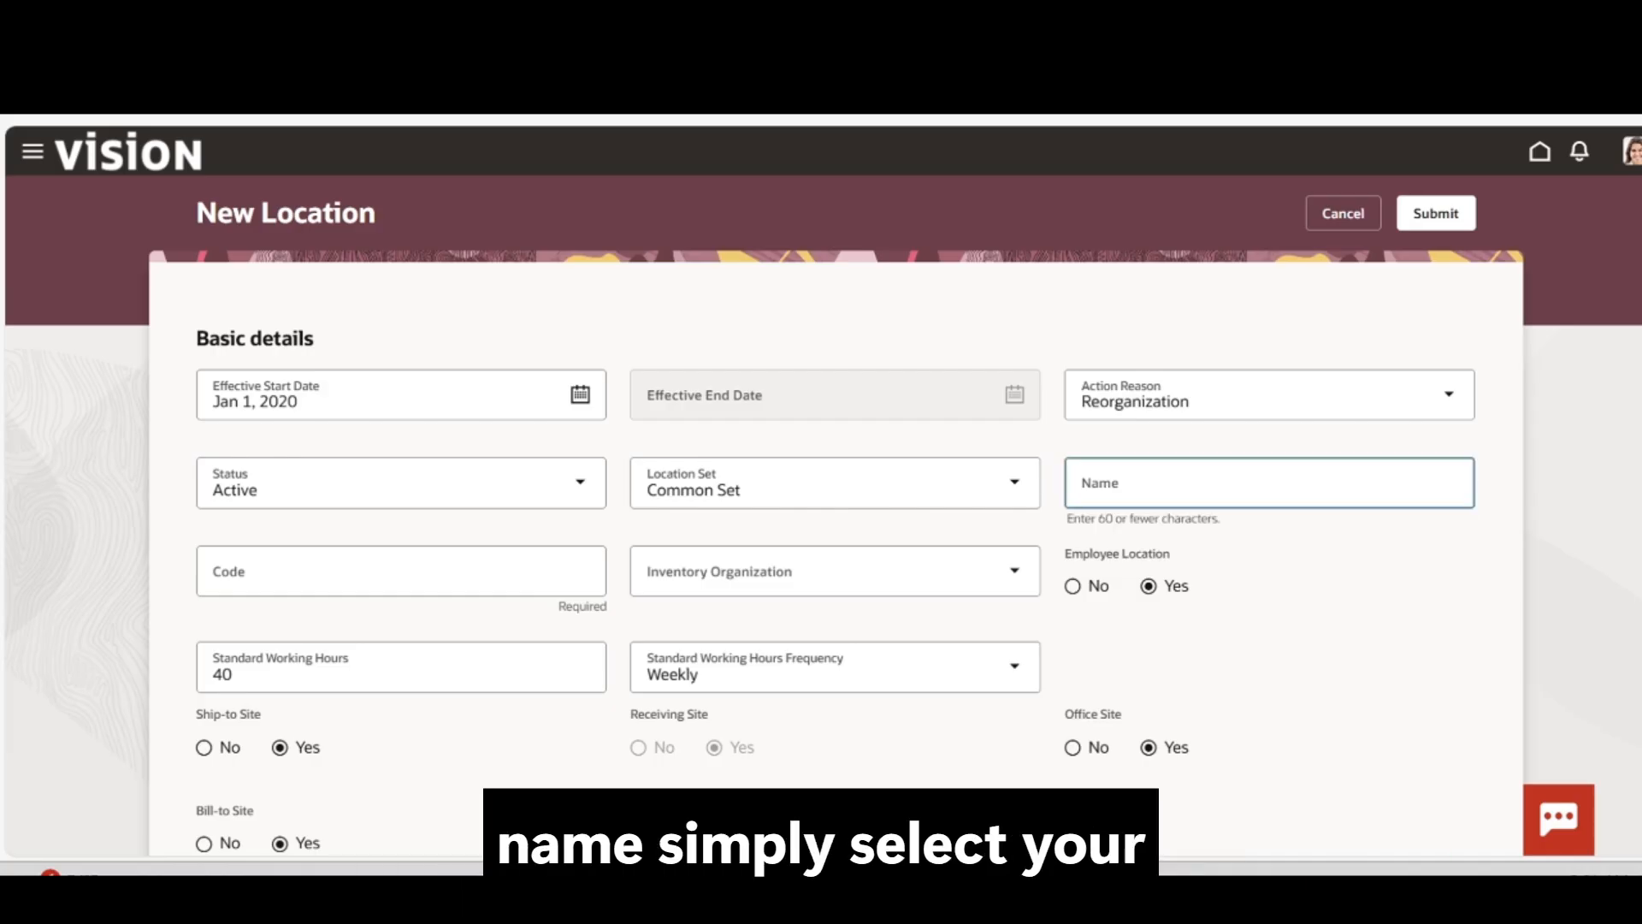
text(testing)
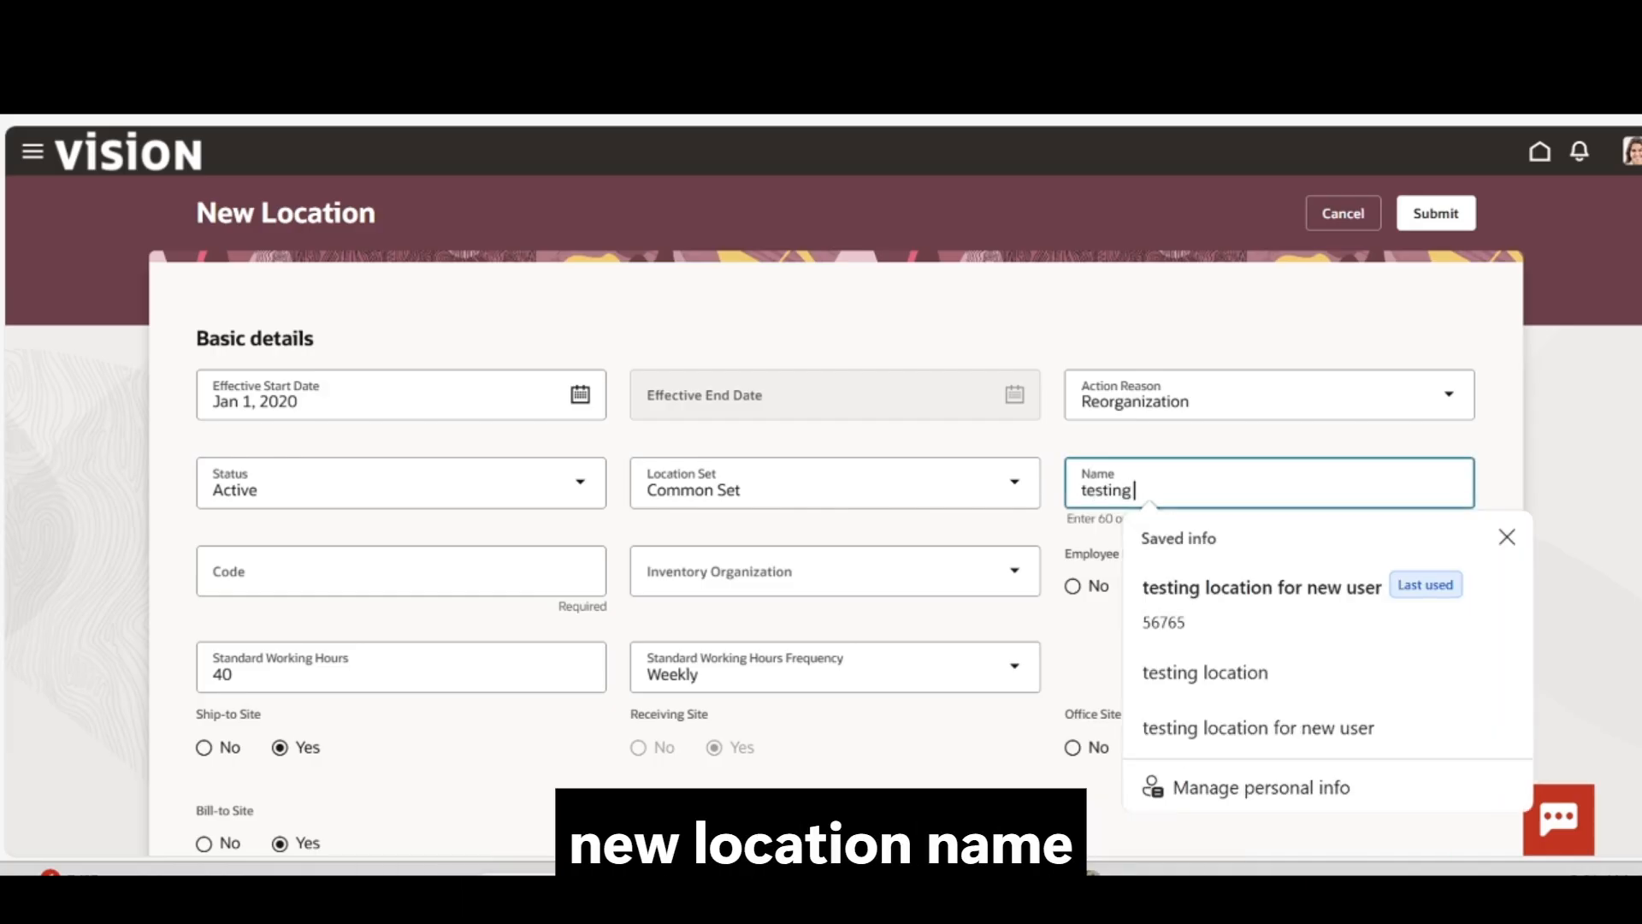
text( user)
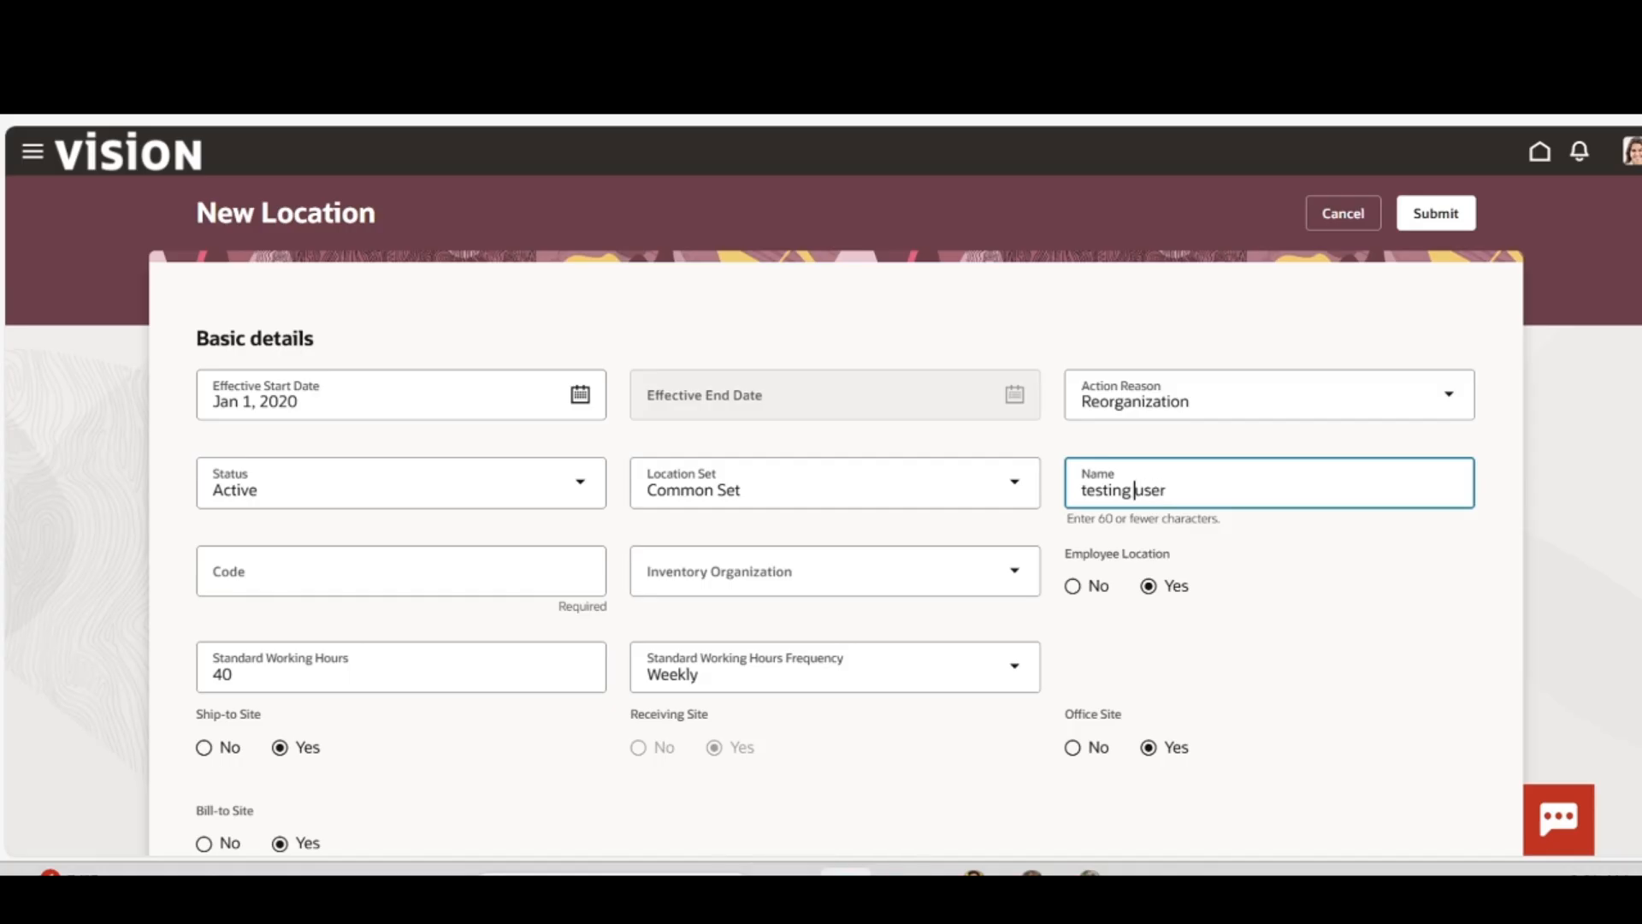
text(locatio for new)
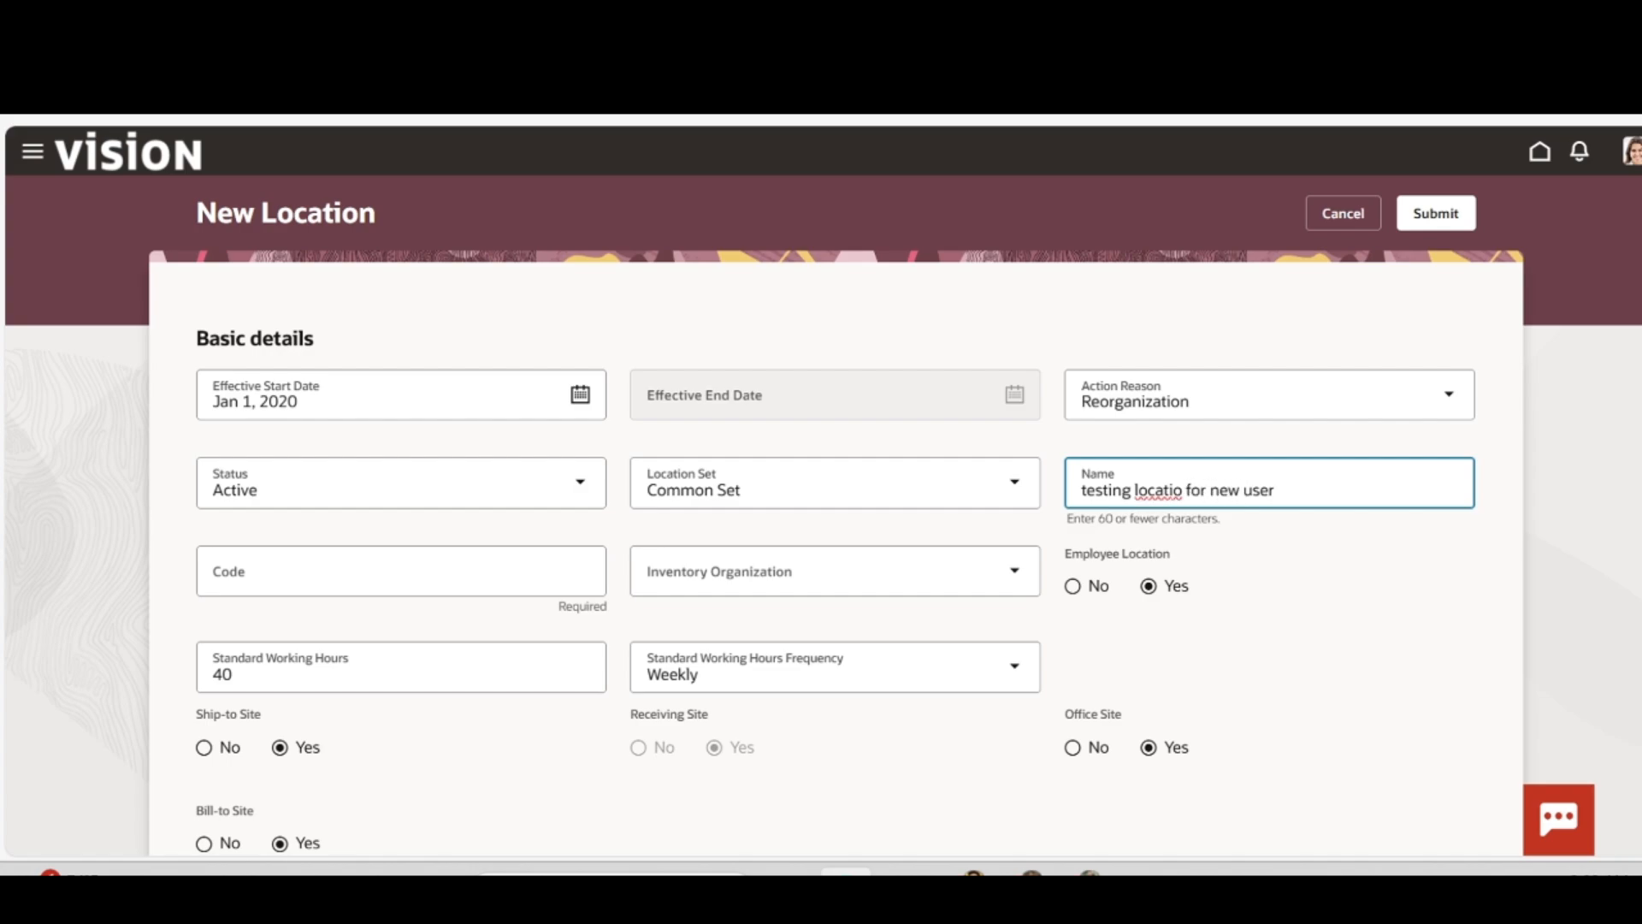
click(1187, 490)
text(n)
key(BackSpace)
key(BackSpace)
text(n)
text( usio)
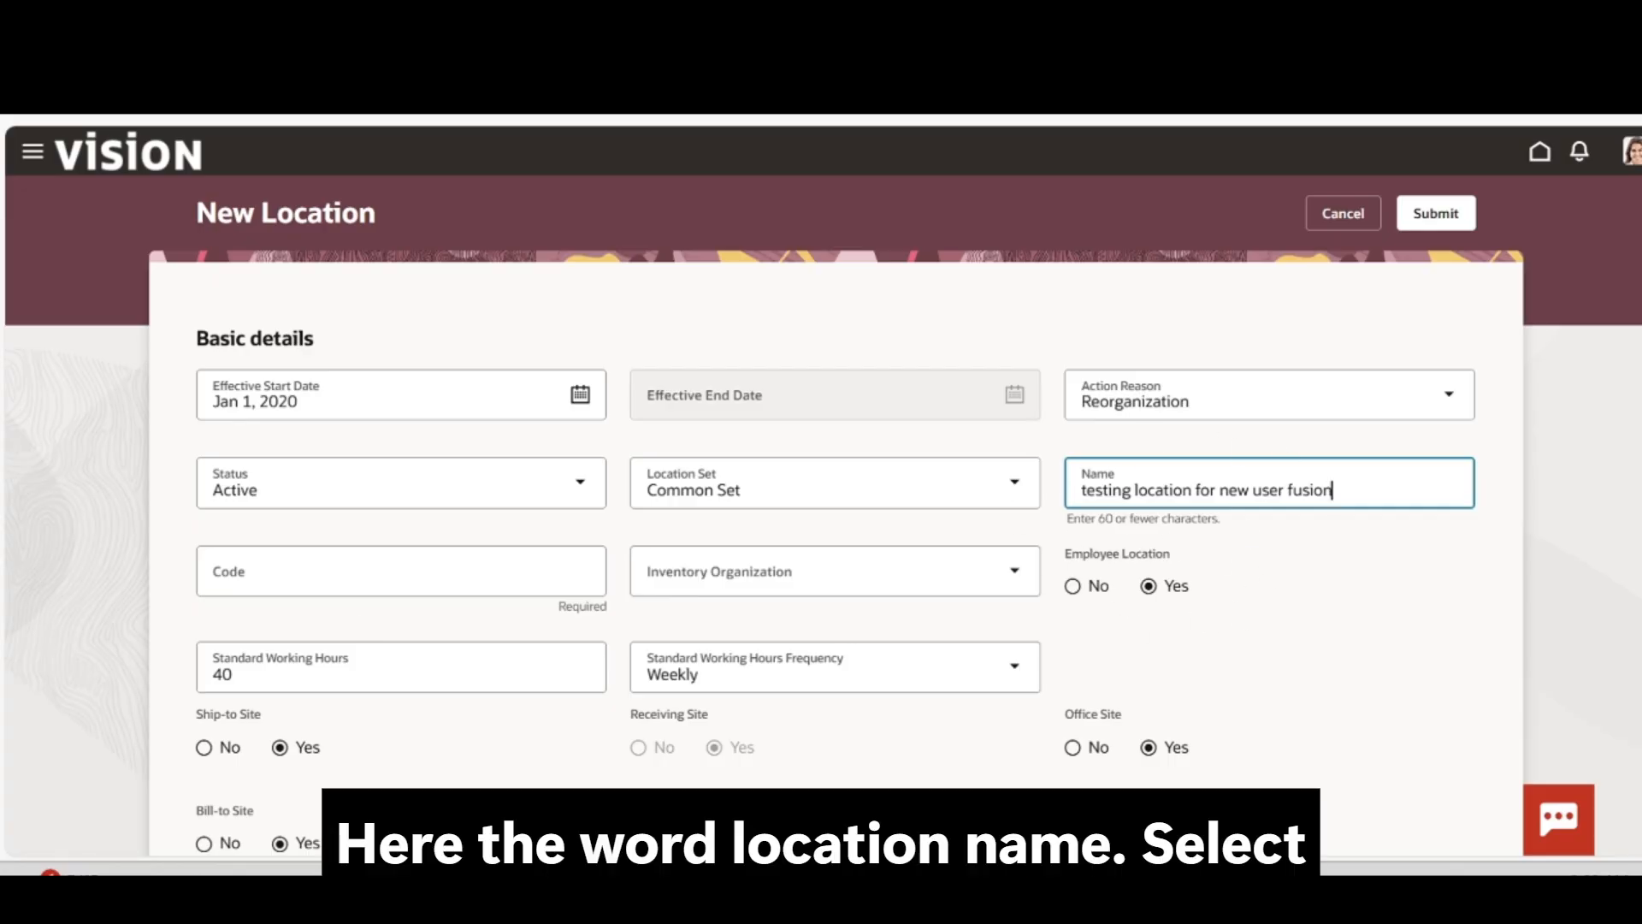
Enter location code 4321 and select Beijing as the inventory organization
click(371, 571)
text(4321)
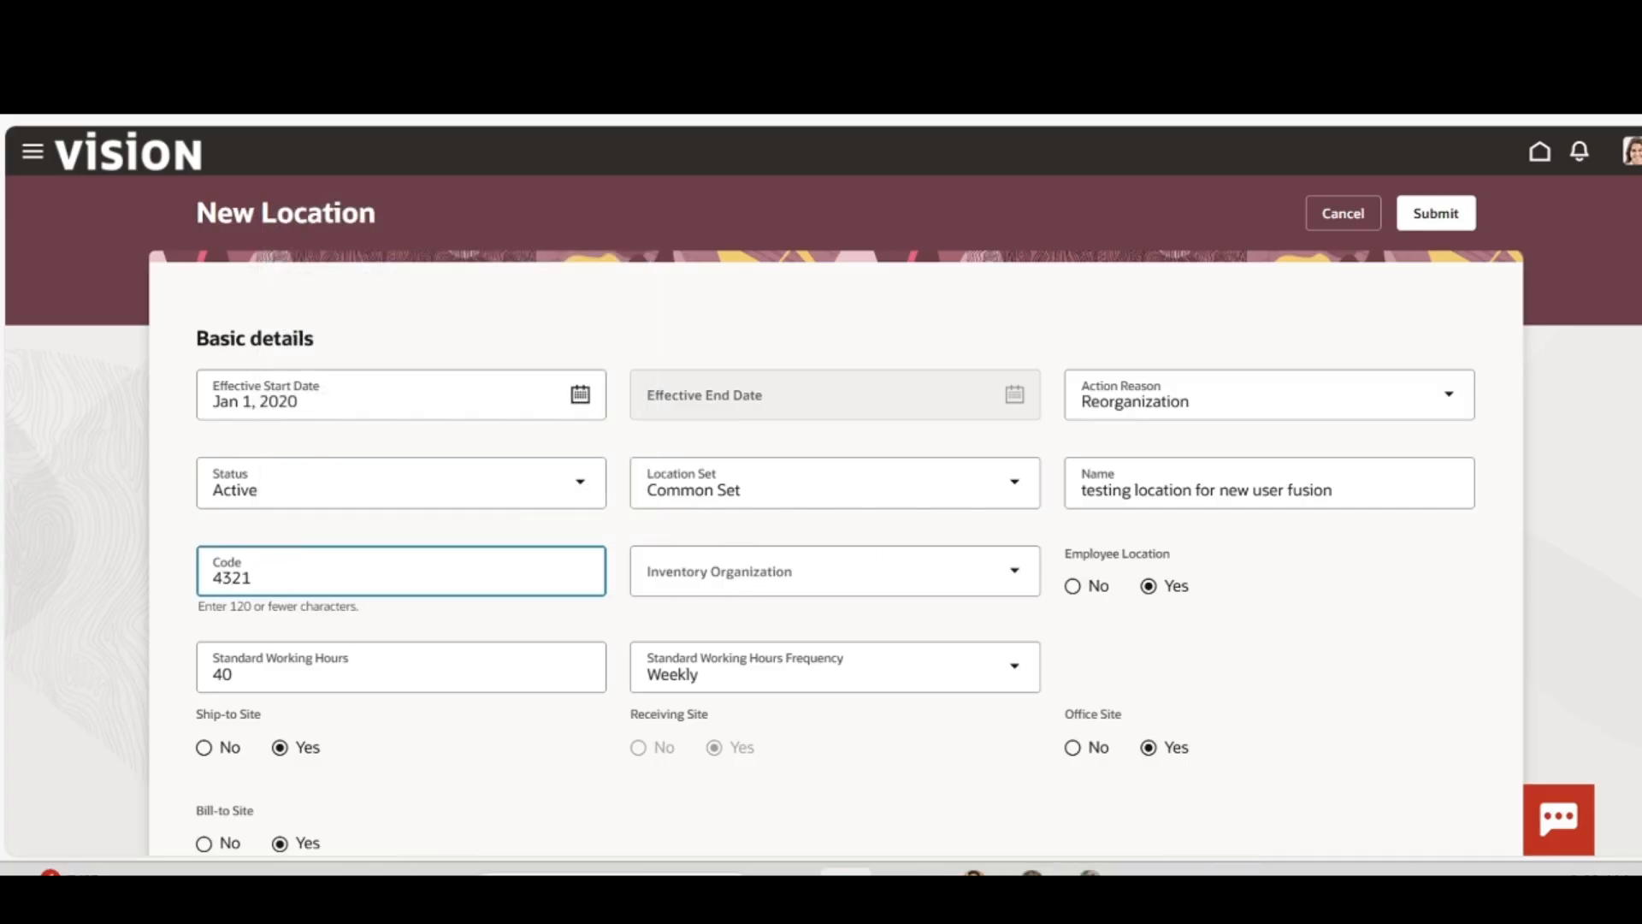
click(894, 571)
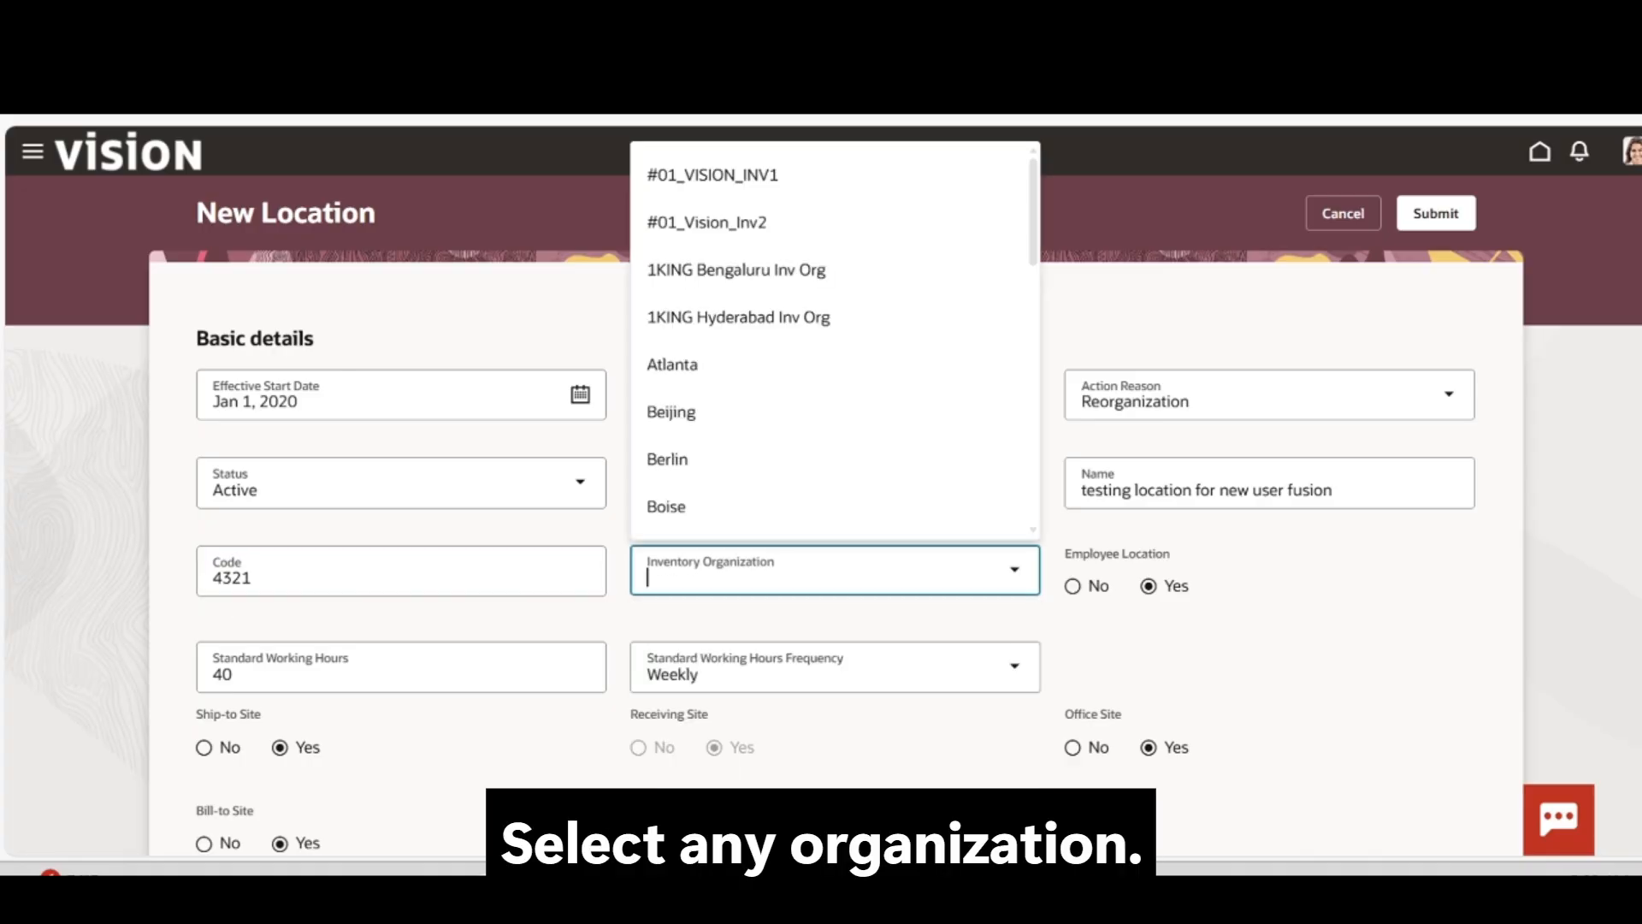
click(844, 411)
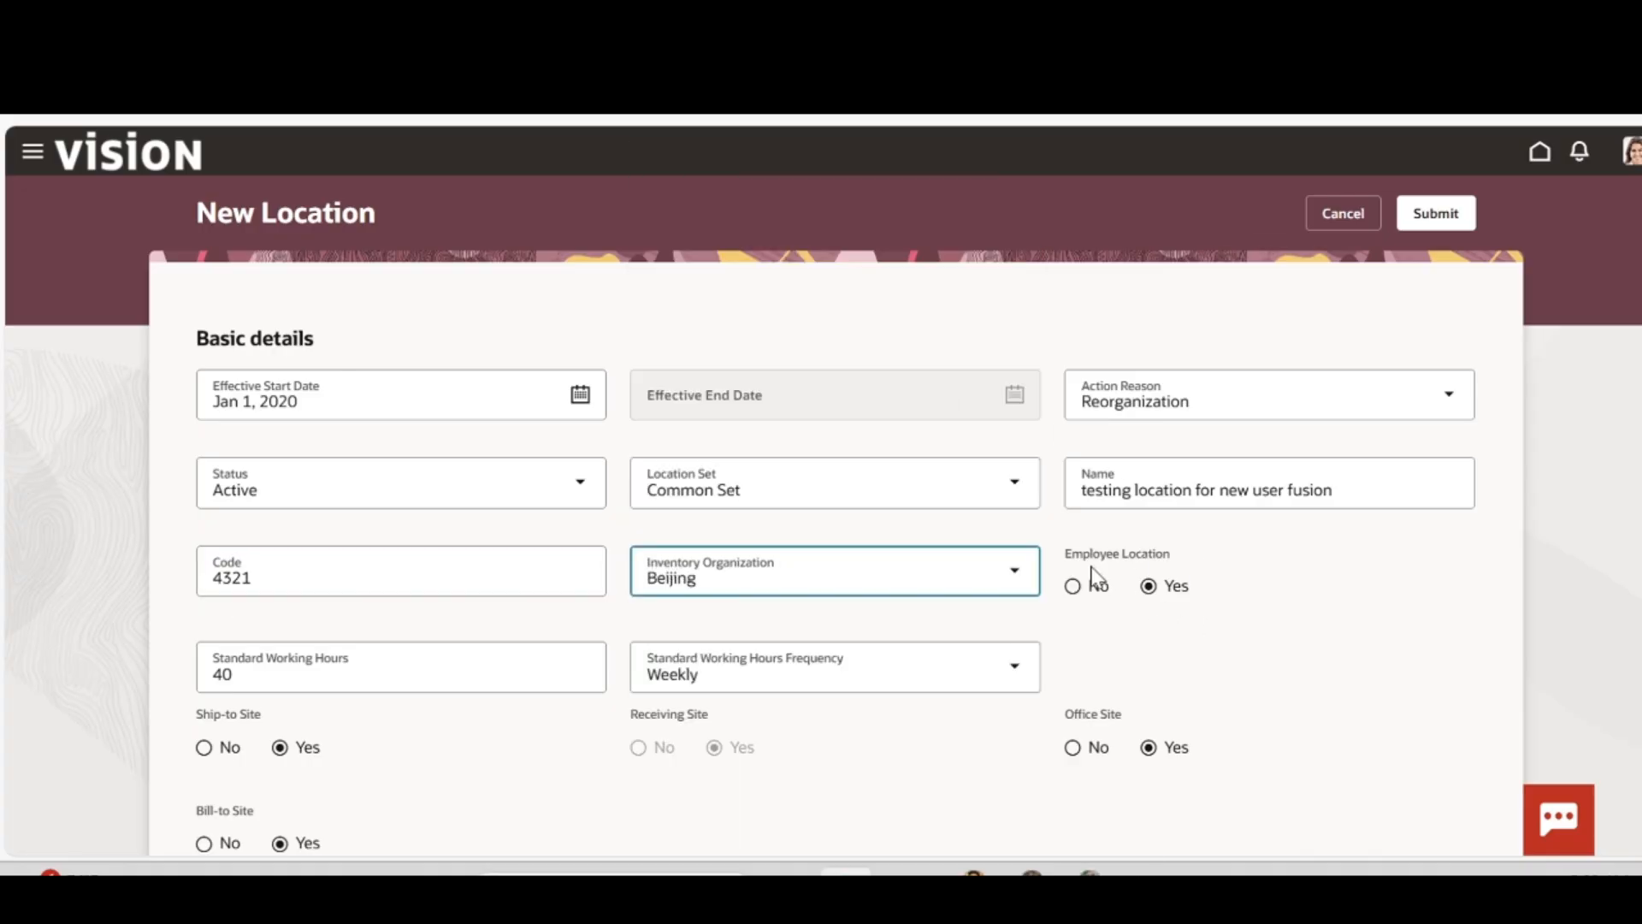
Write a description saying the location is created for testing
scroll(1251, 670, down, 2)
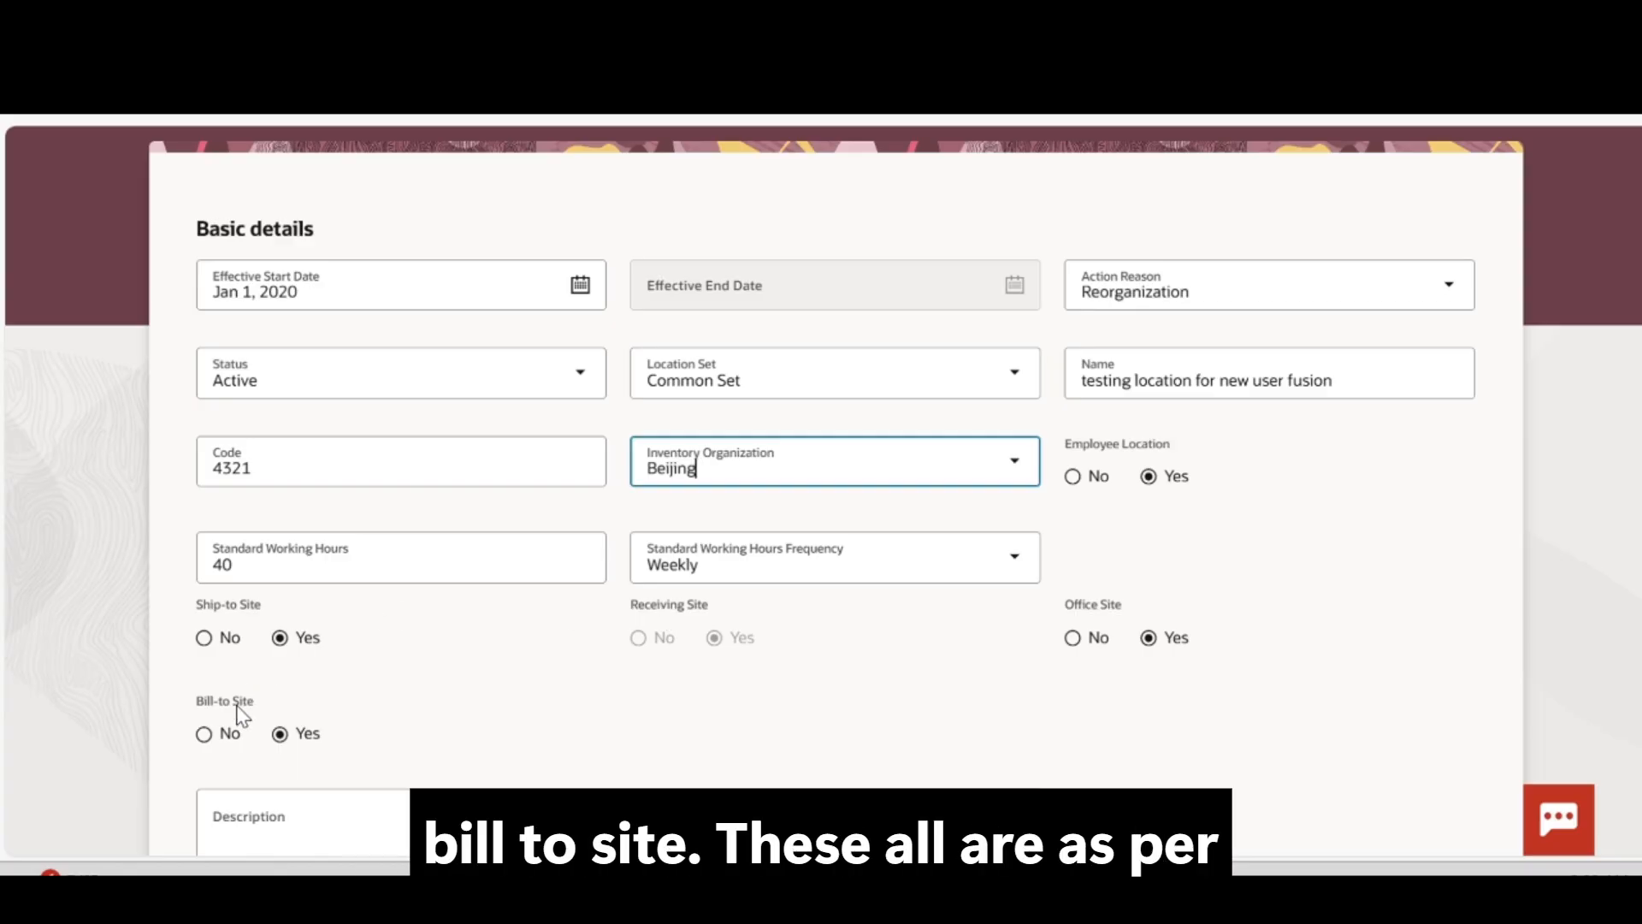
scroll(351, 725, down, 2)
click(351, 710)
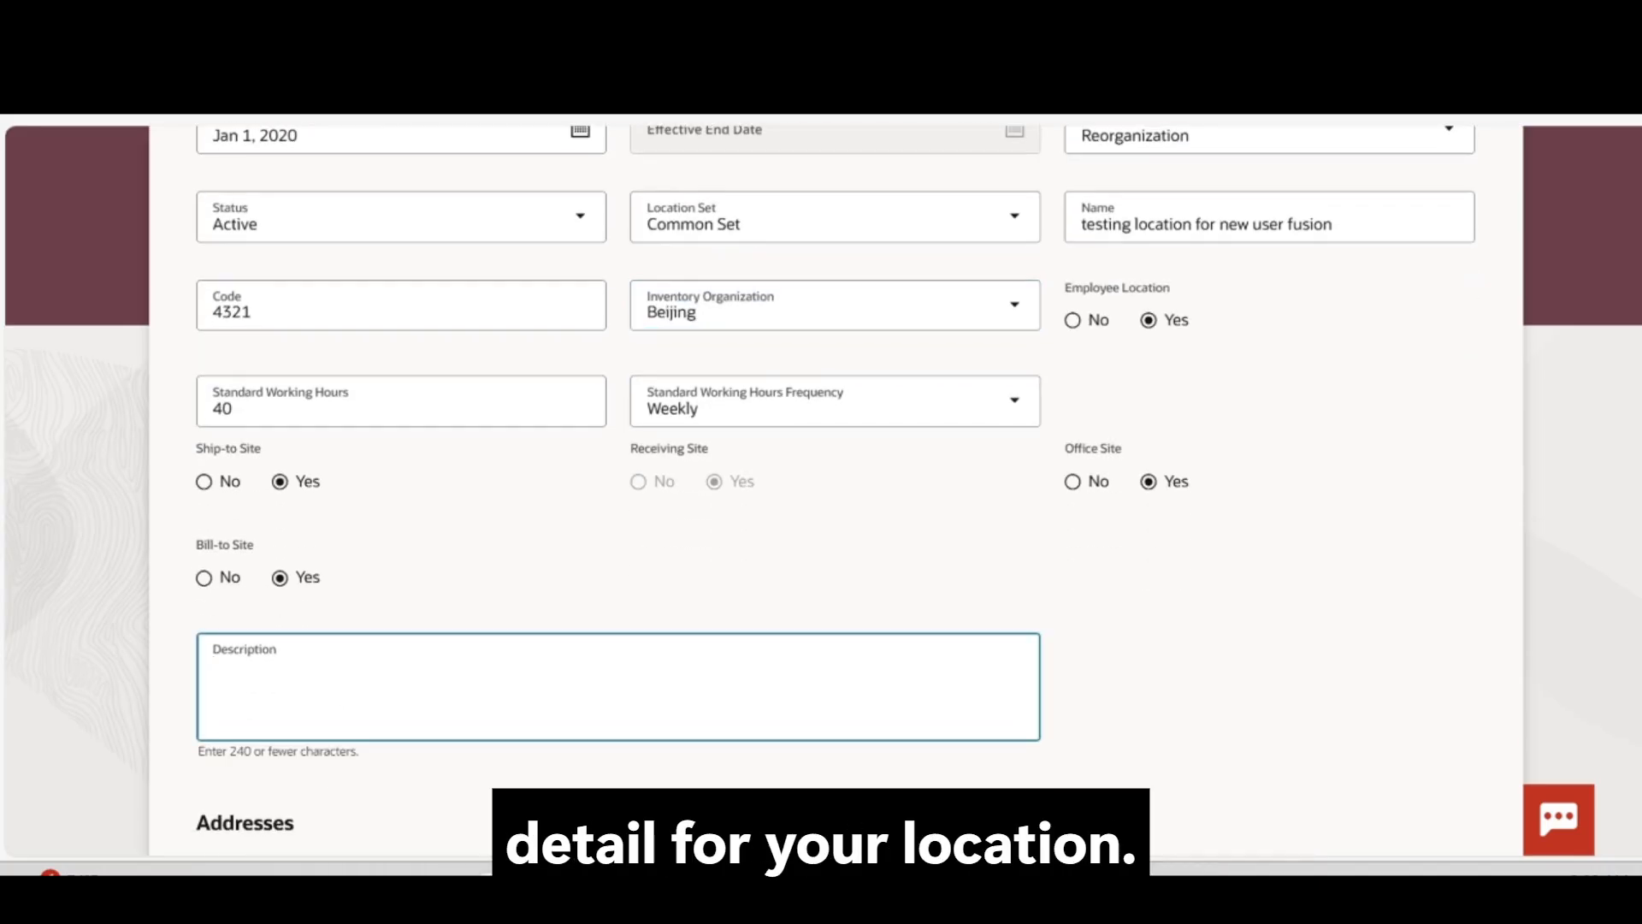
text(we cr)
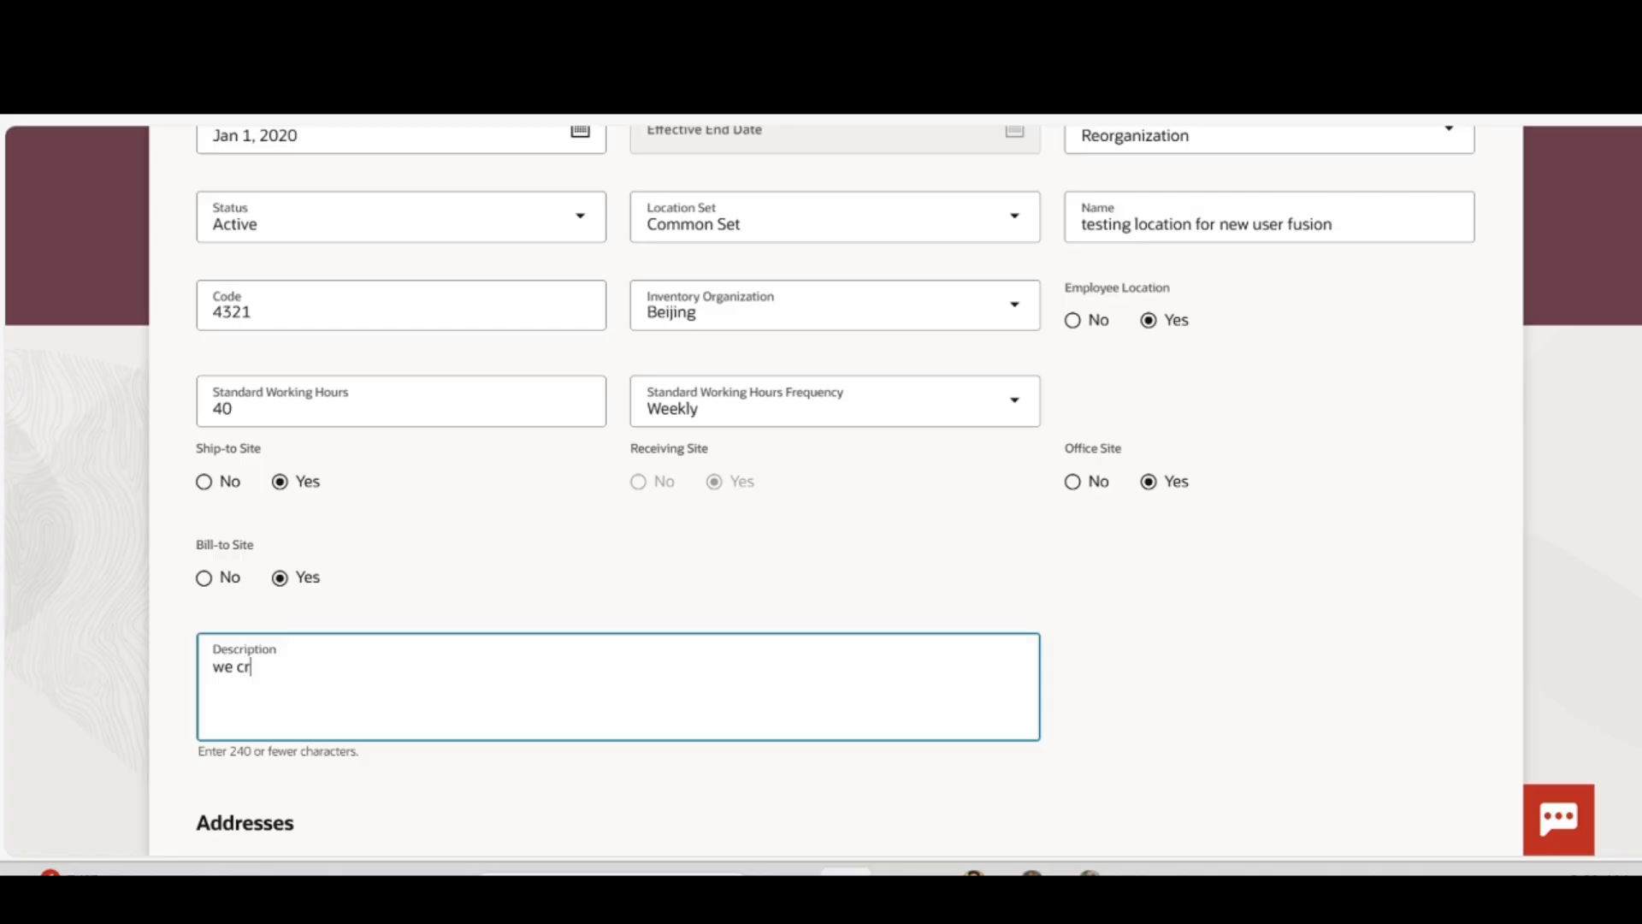
text(eate a new locaion)
key(BackSpace)
key(BackSpace)
key(BackSpace)
text(or test)
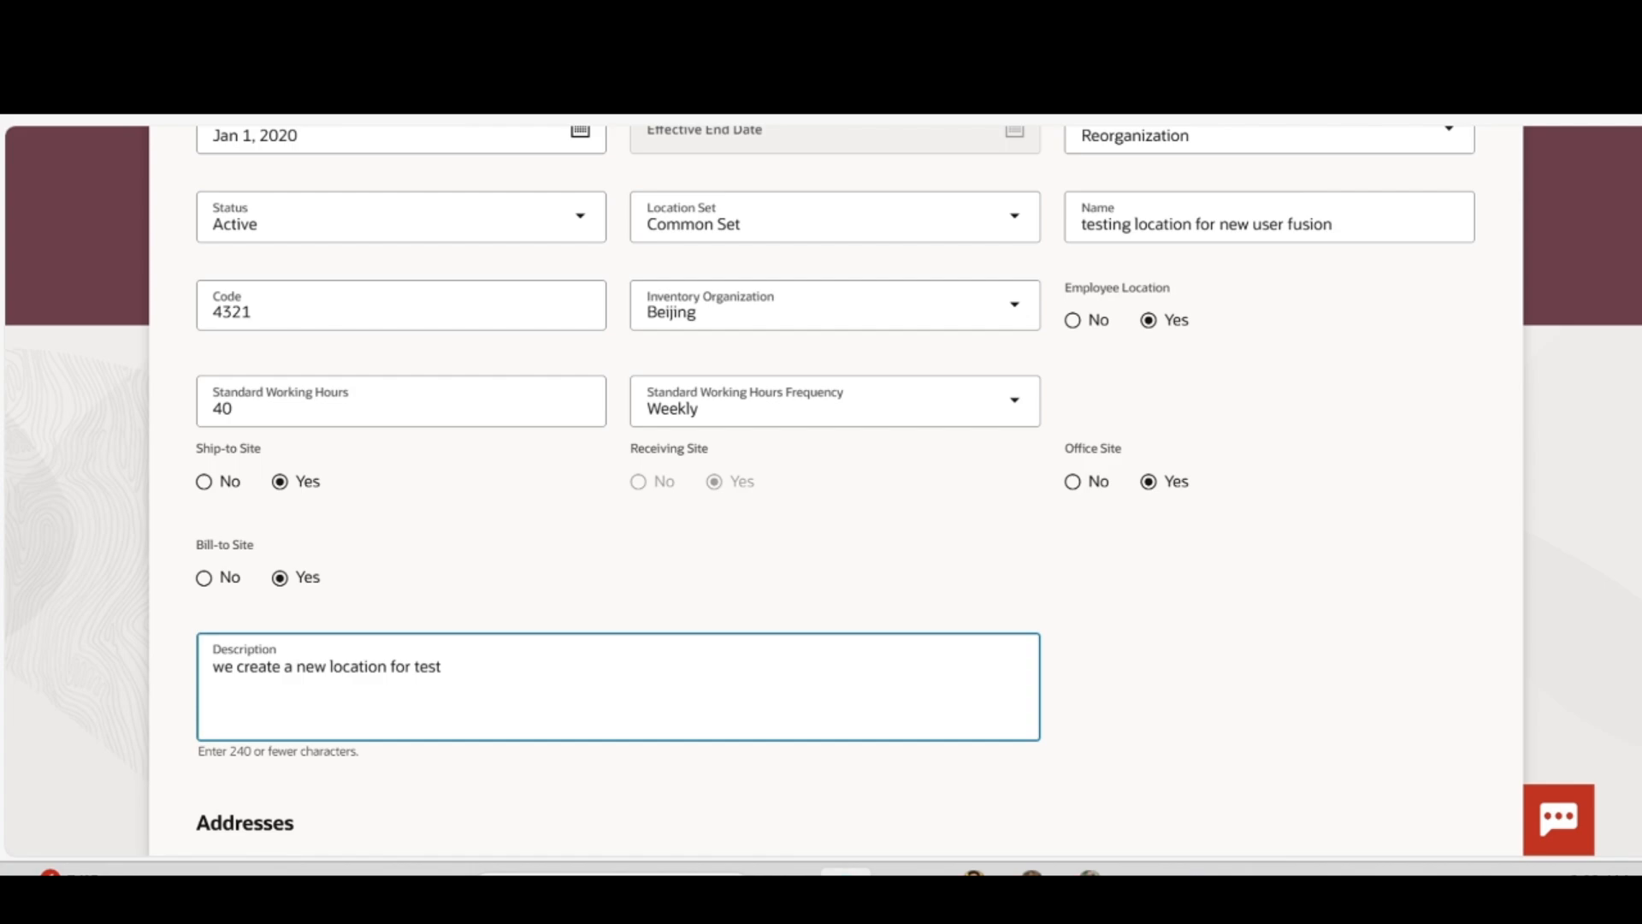
text(ing.)
Set the main address country to United Arab Emirates
click(748, 540)
scroll(902, 560, down, 2)
scroll(628, 479, down, 3)
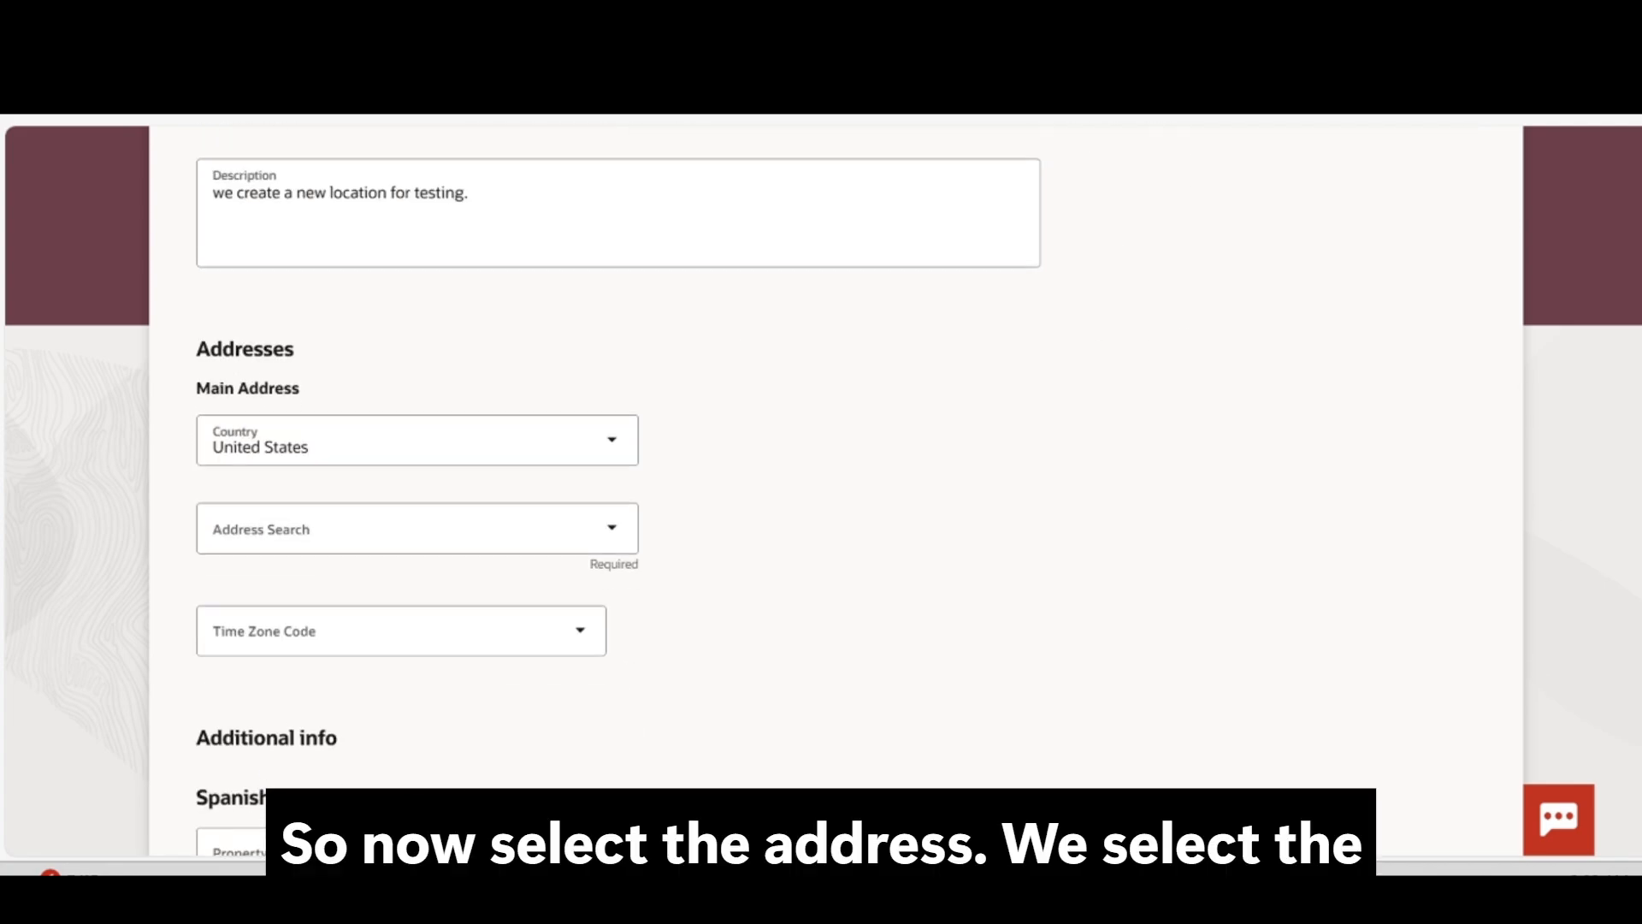
click(513, 436)
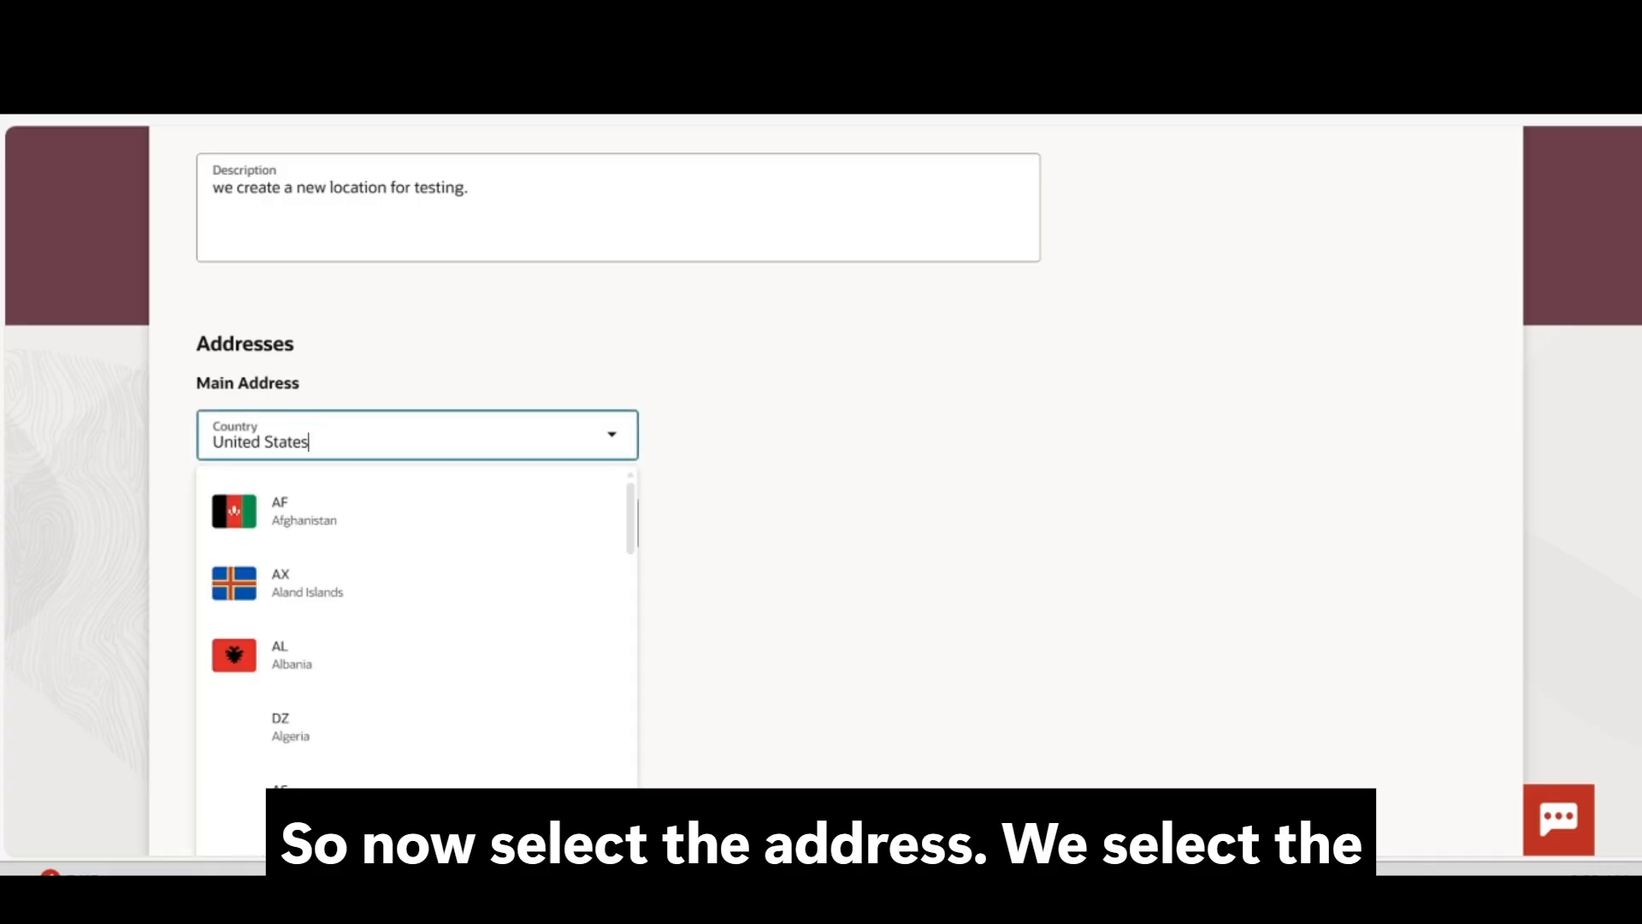
key(BackSpace)
key(BackSpace)
key(BackSpace)
key(BackSpace)
key(BackSpace)
key(BackSpace)
key(BackSpace)
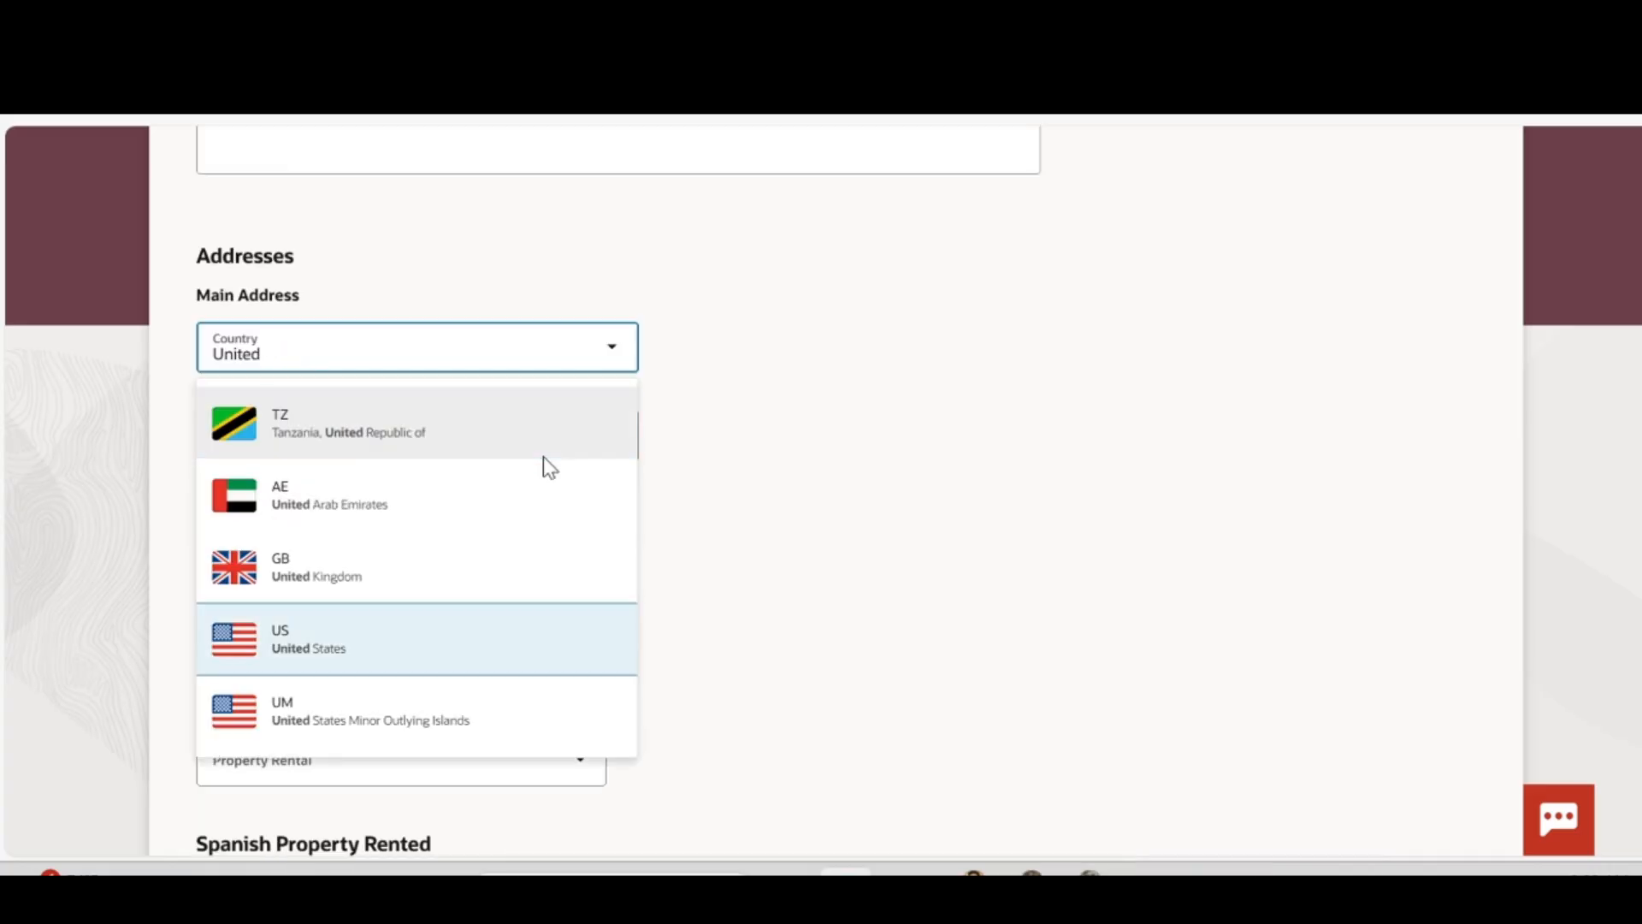
click(479, 491)
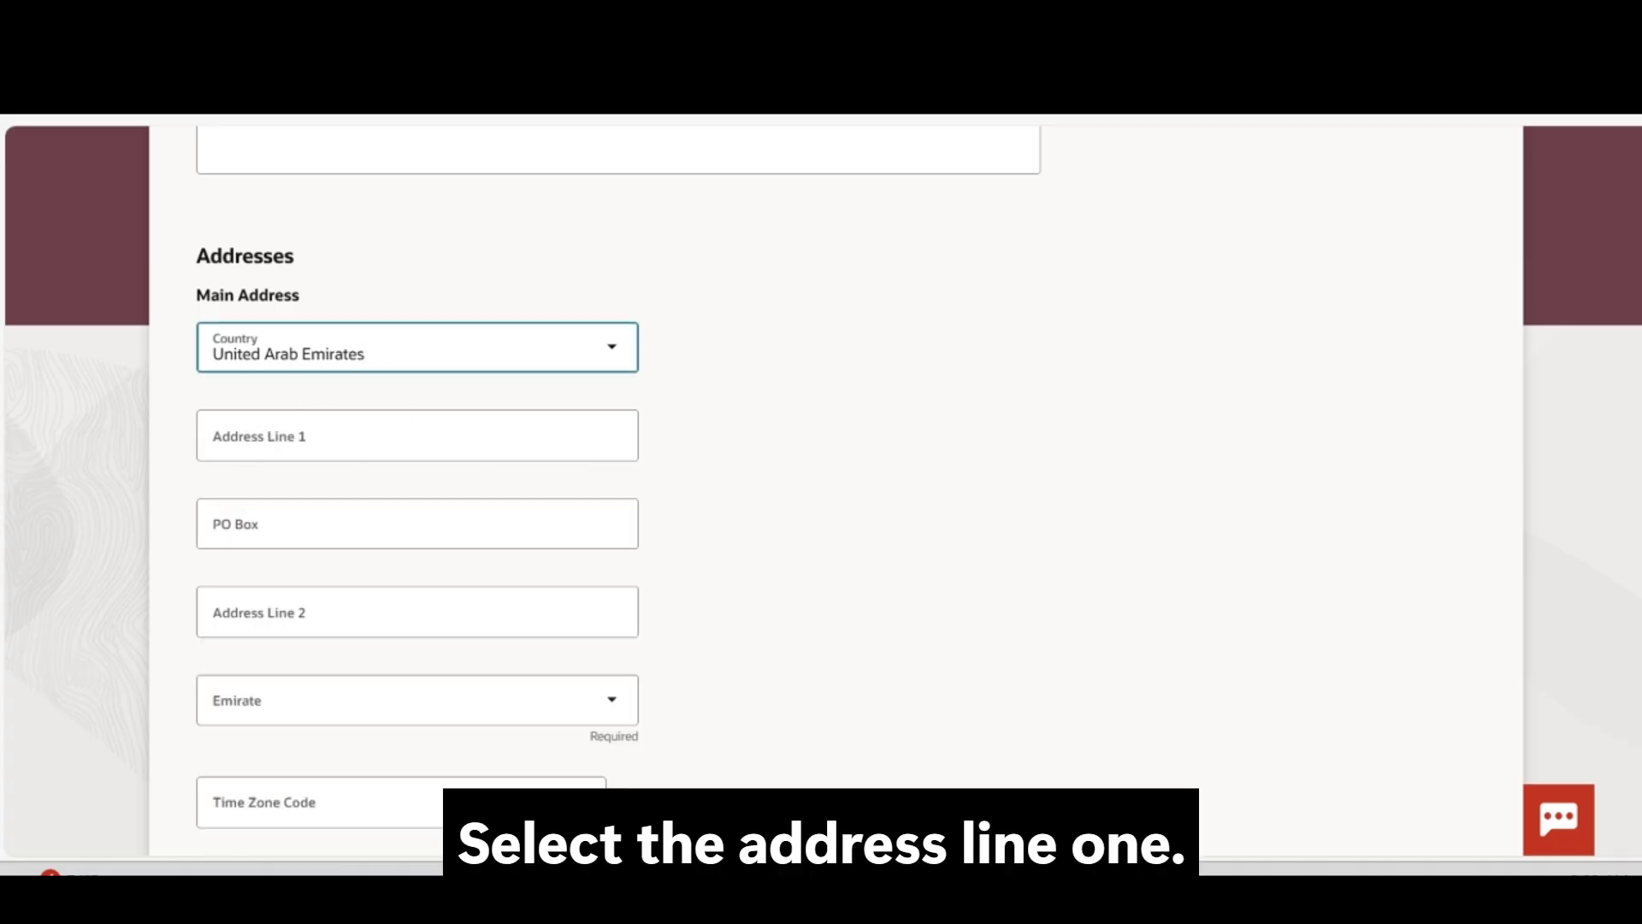
Fill in address line 'street', PO box 6543, and second line '5th floor'
click(418, 436)
text(street no 6)
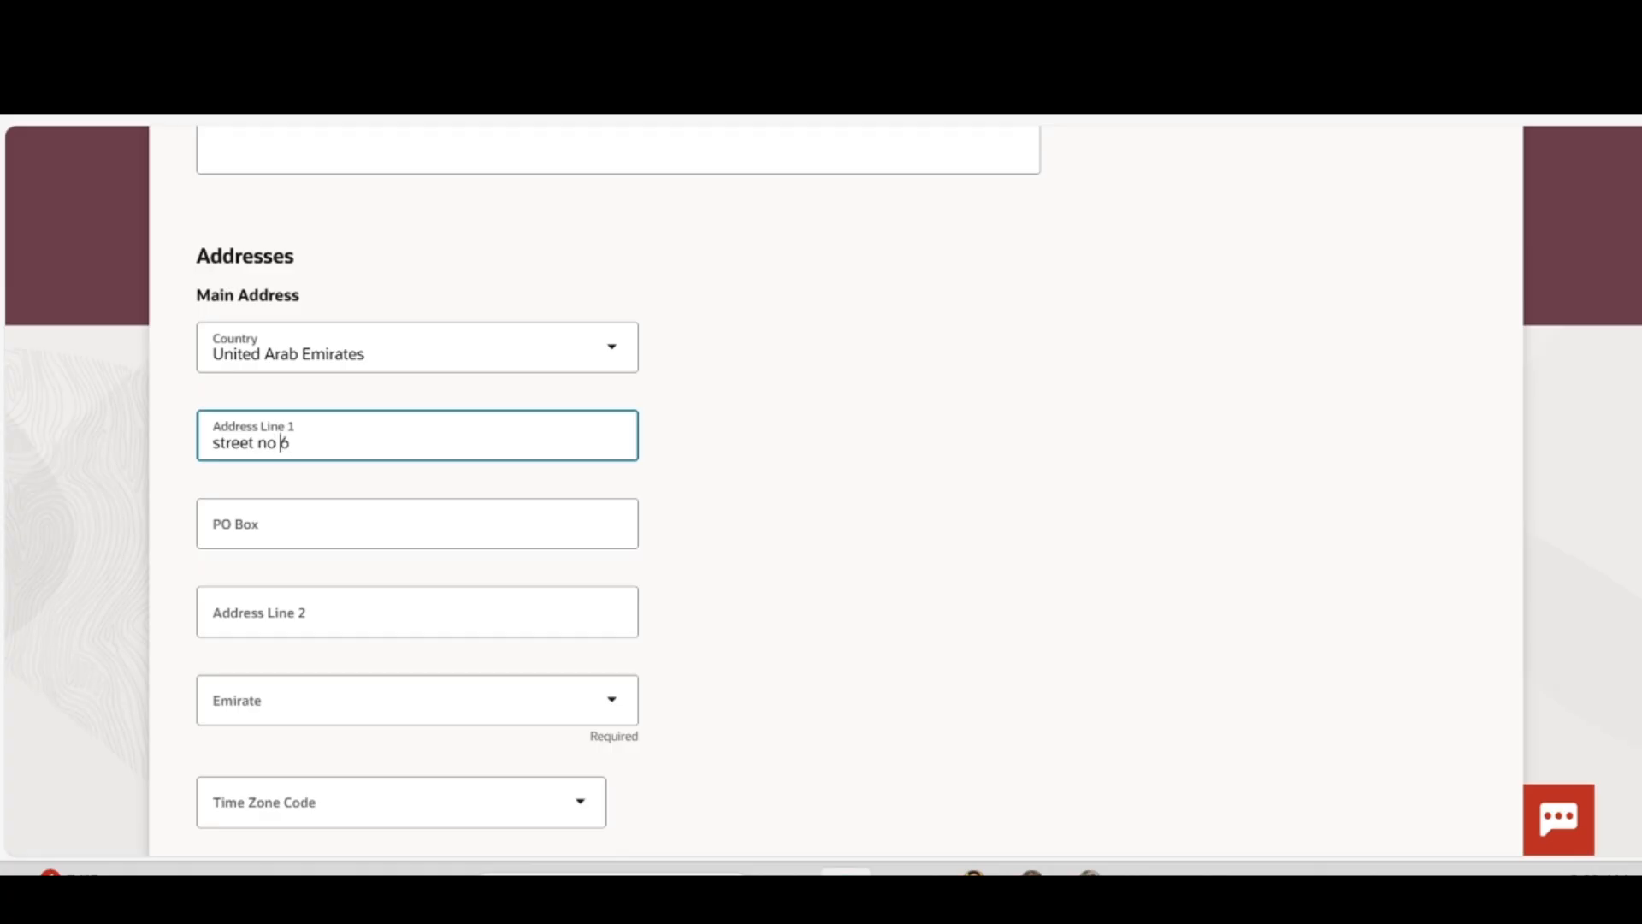
click(417, 523)
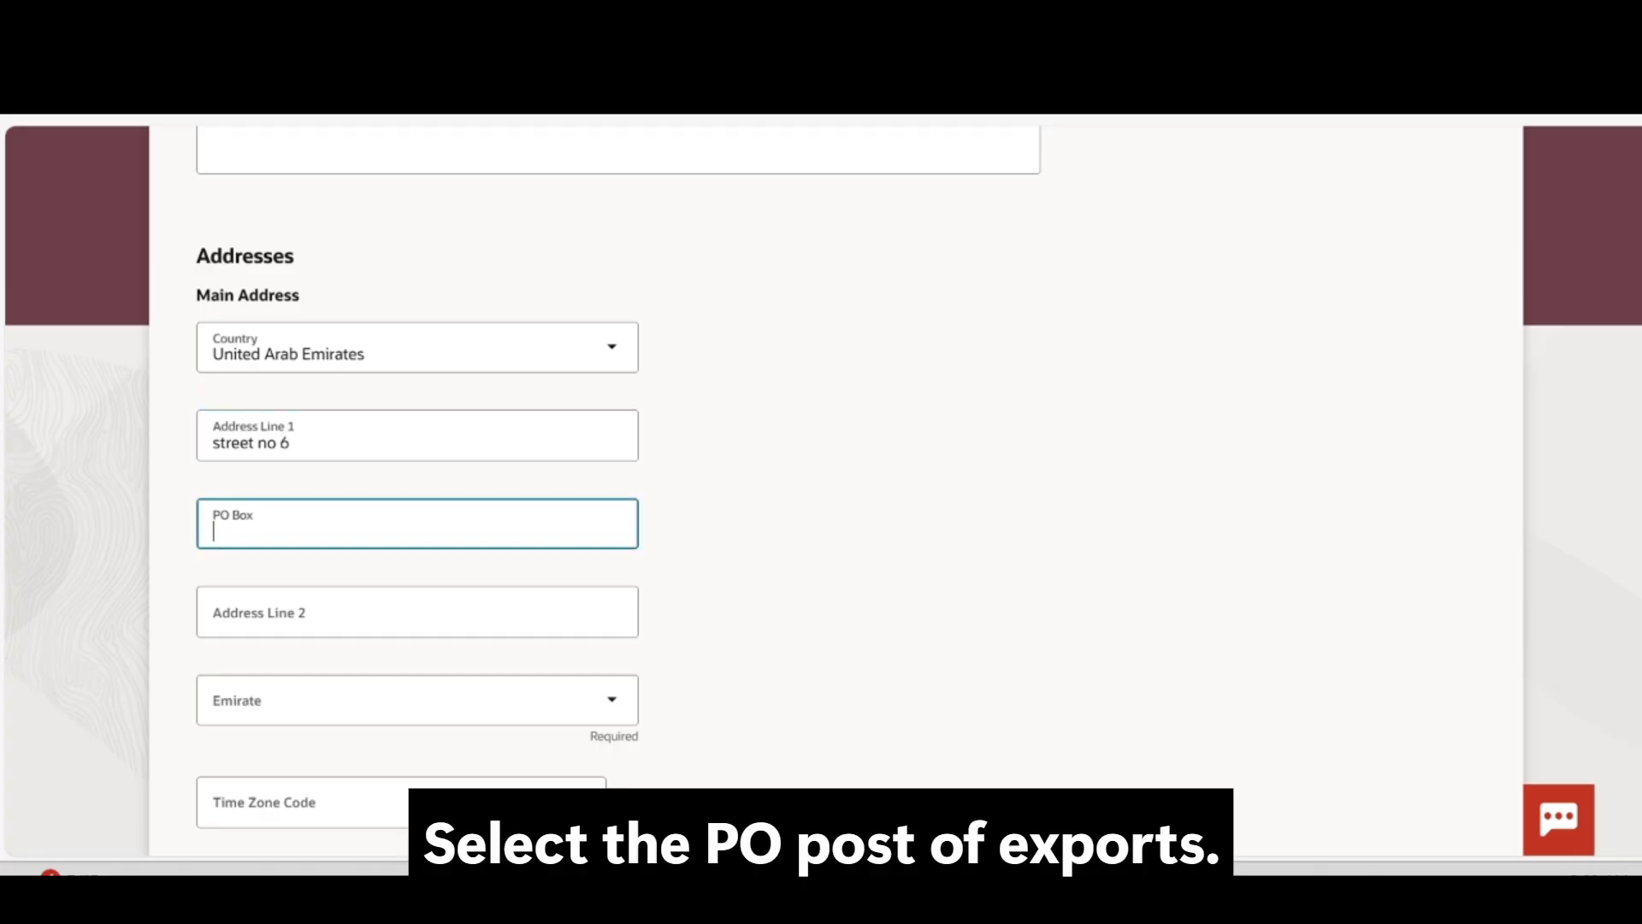
text(6543)
click(417, 611)
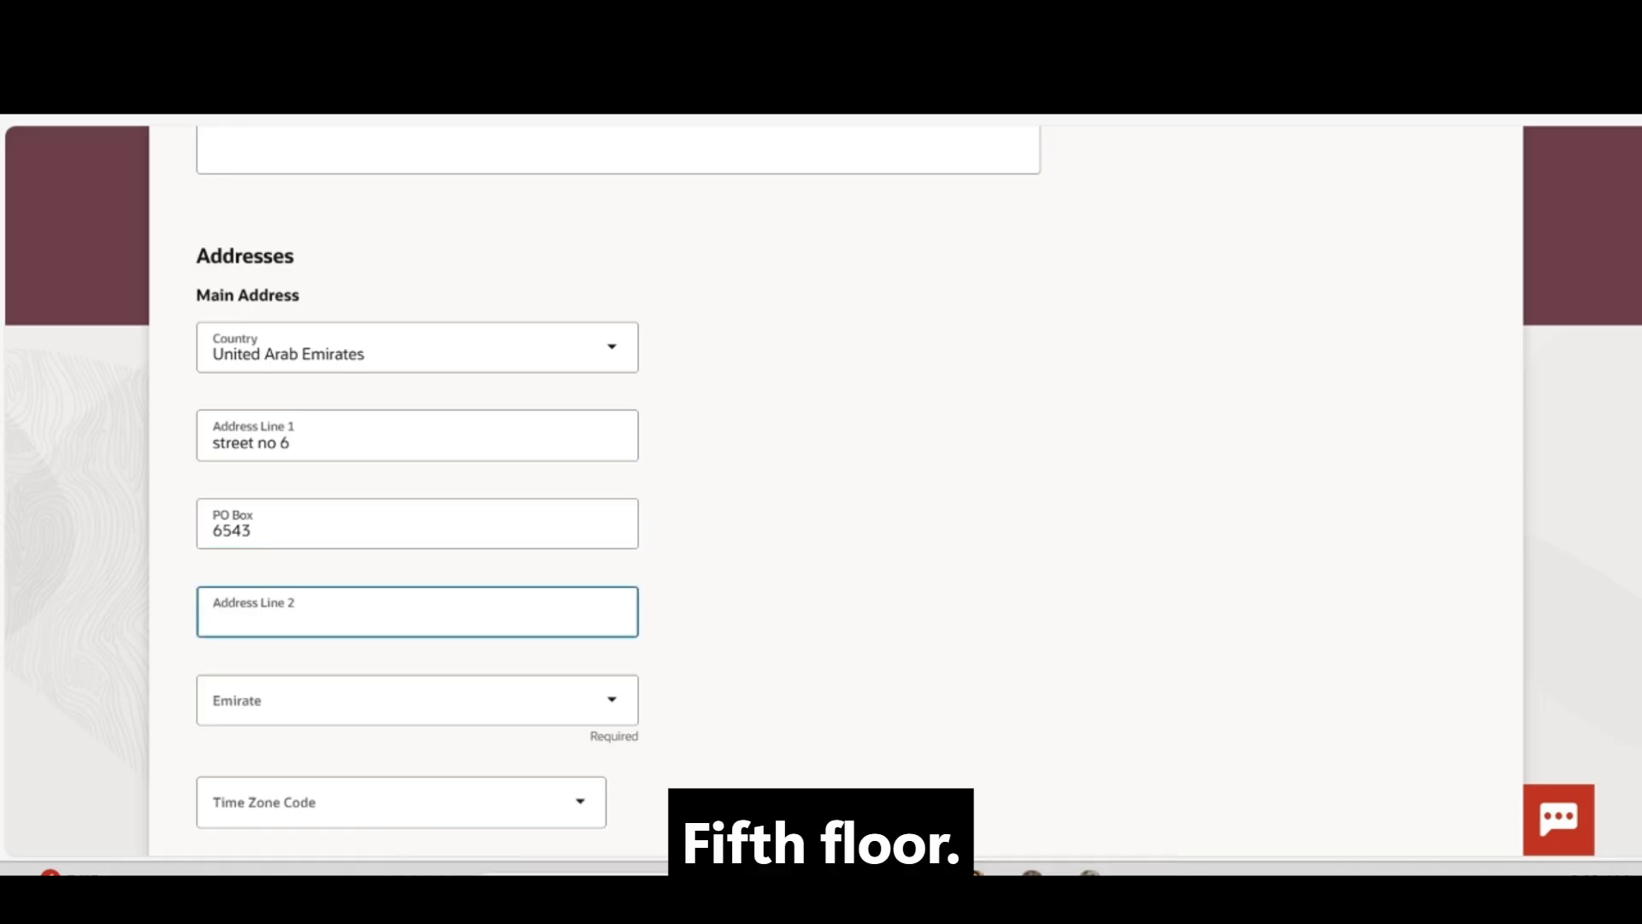
text(5th floor)
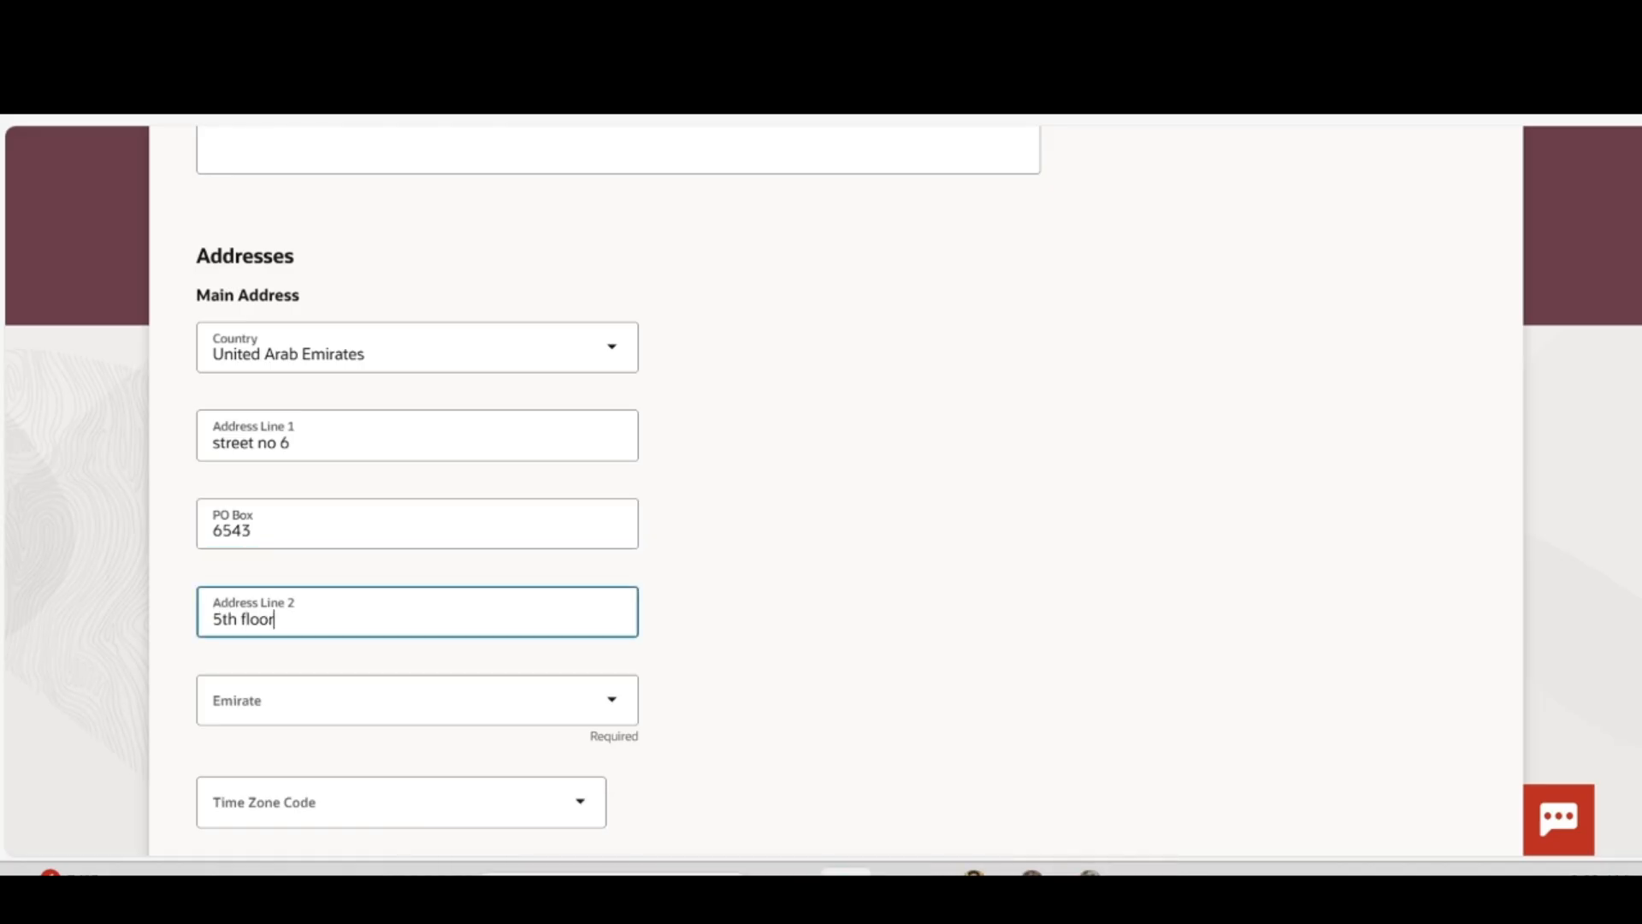
Pick Dubai as the emirate and Africa/Nairobi (UTC+3:00) Kenya Time as the time zone
click(470, 695)
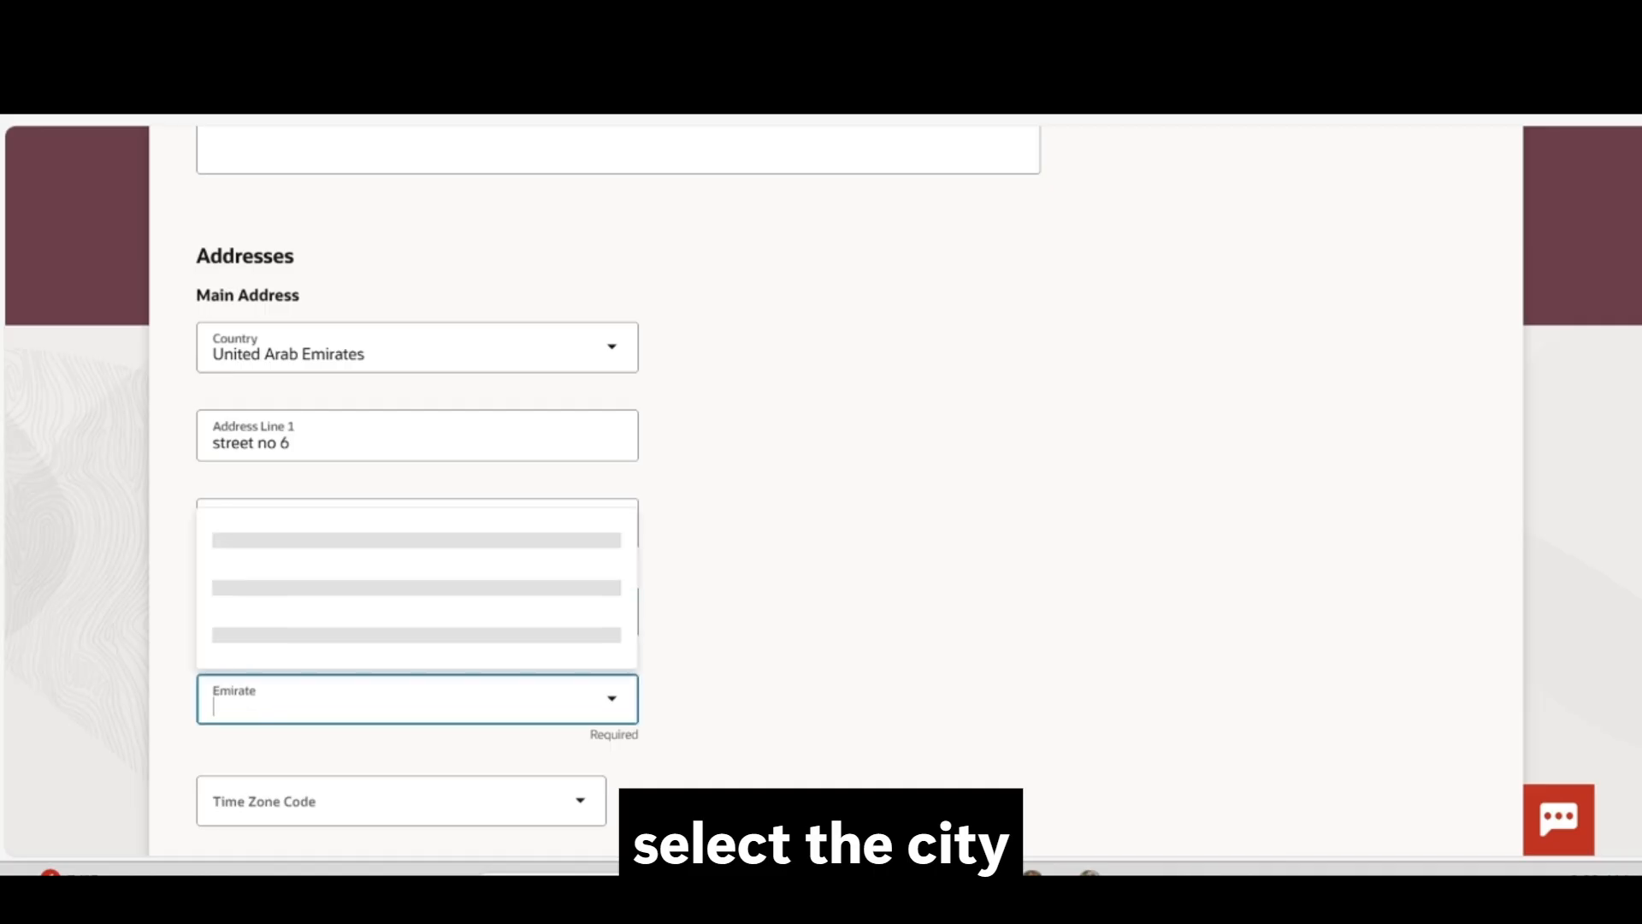
text(duba)
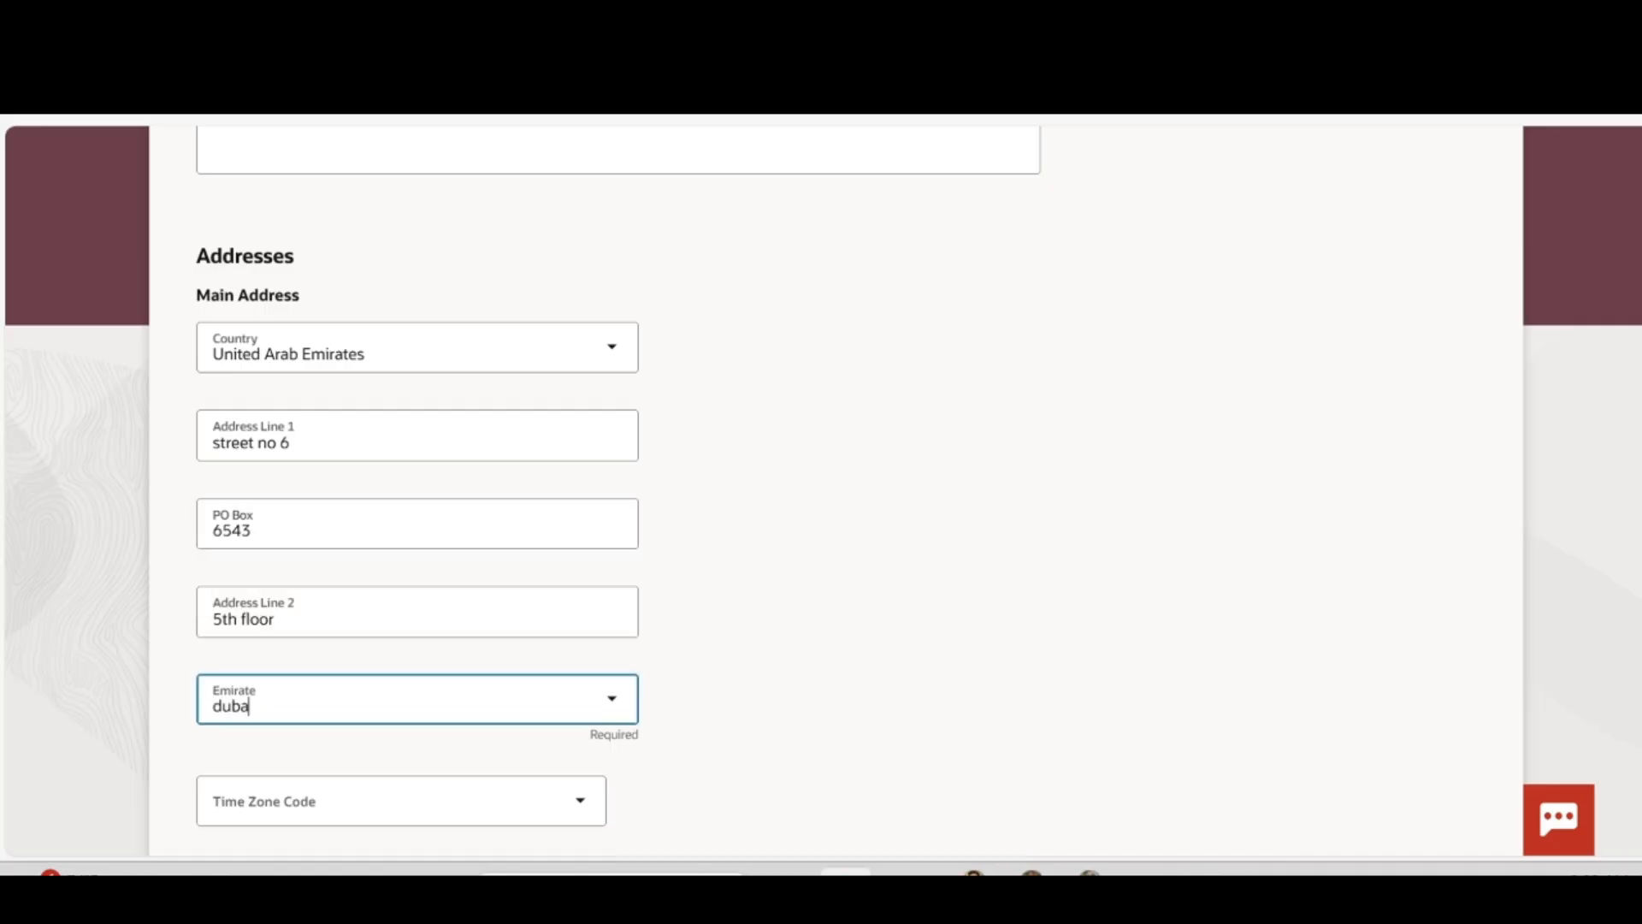
scroll(371, 715, down, 2)
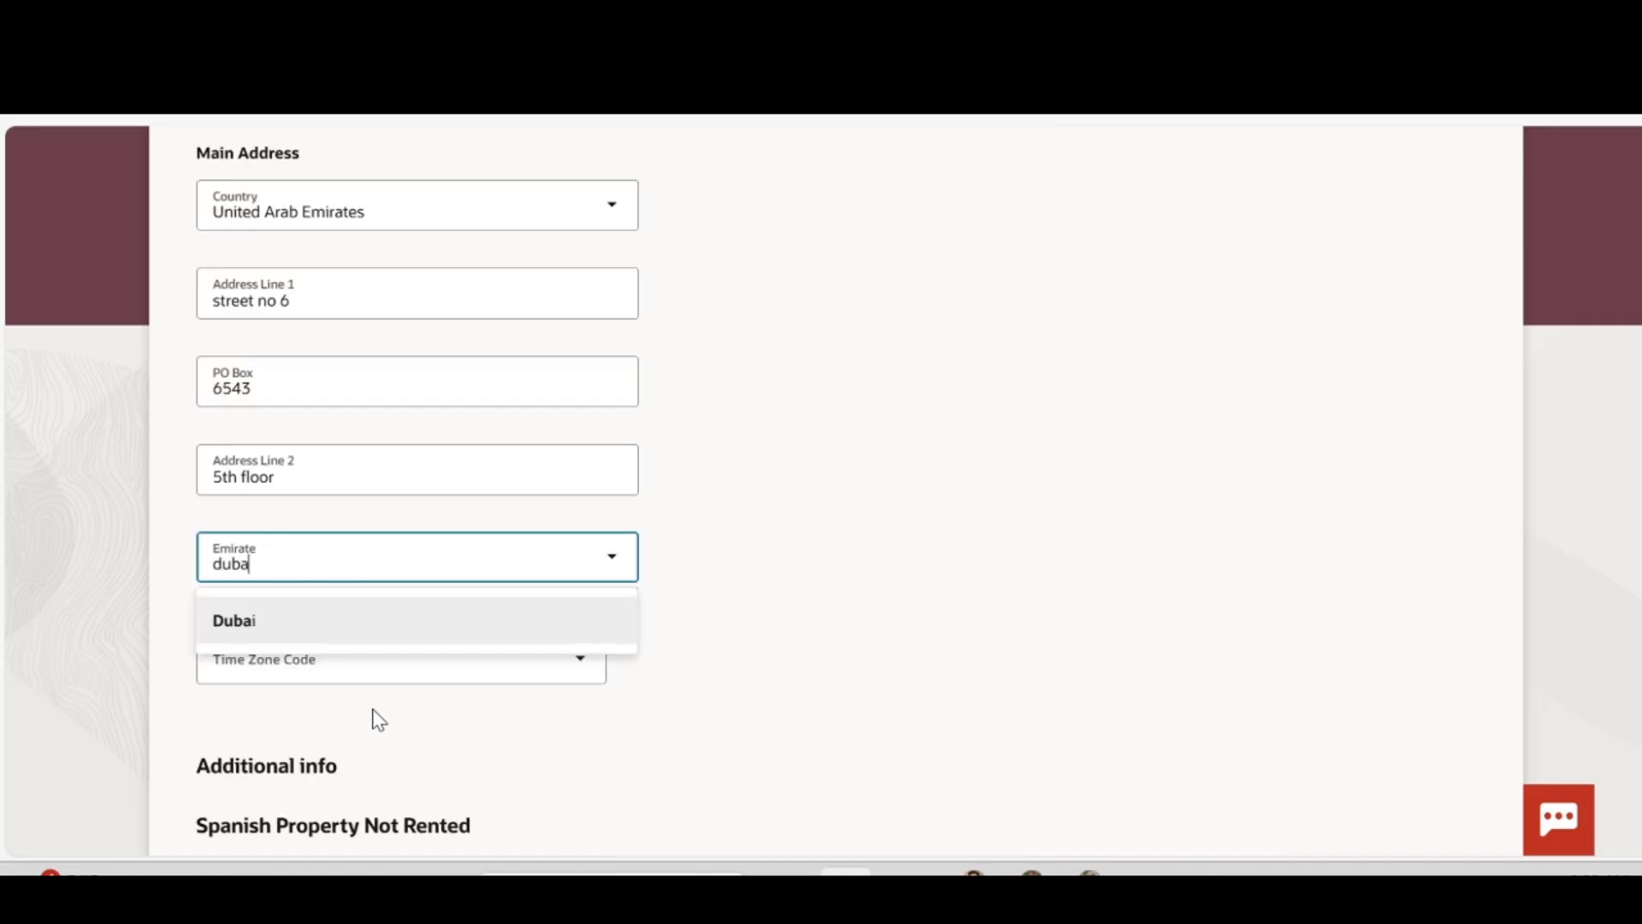
click(348, 612)
click(394, 660)
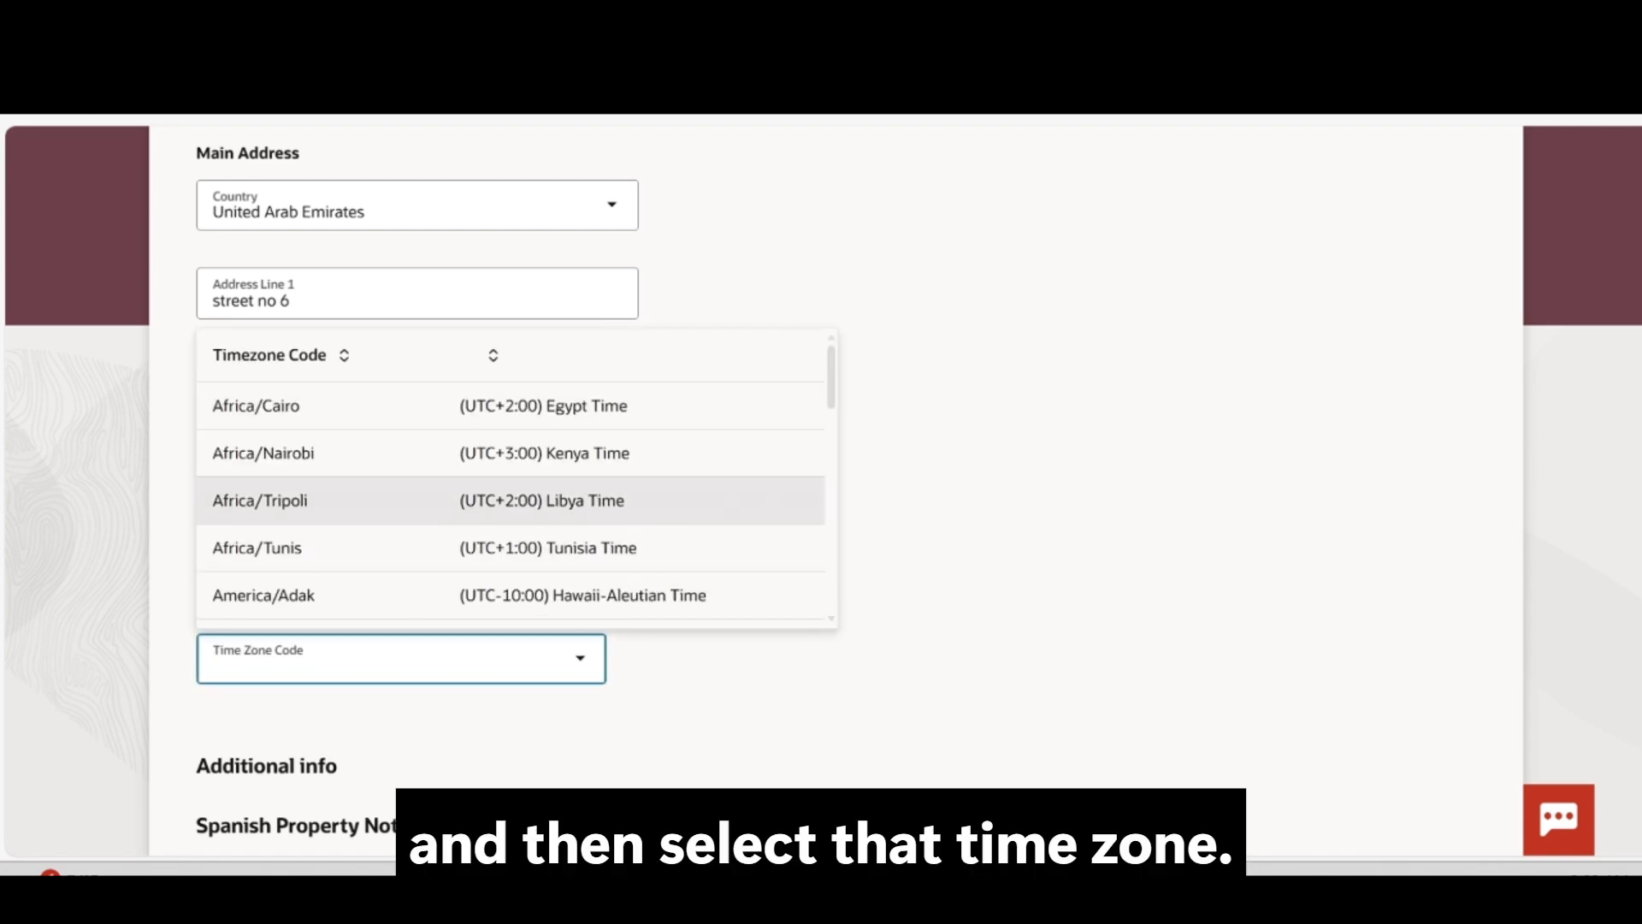
click(456, 454)
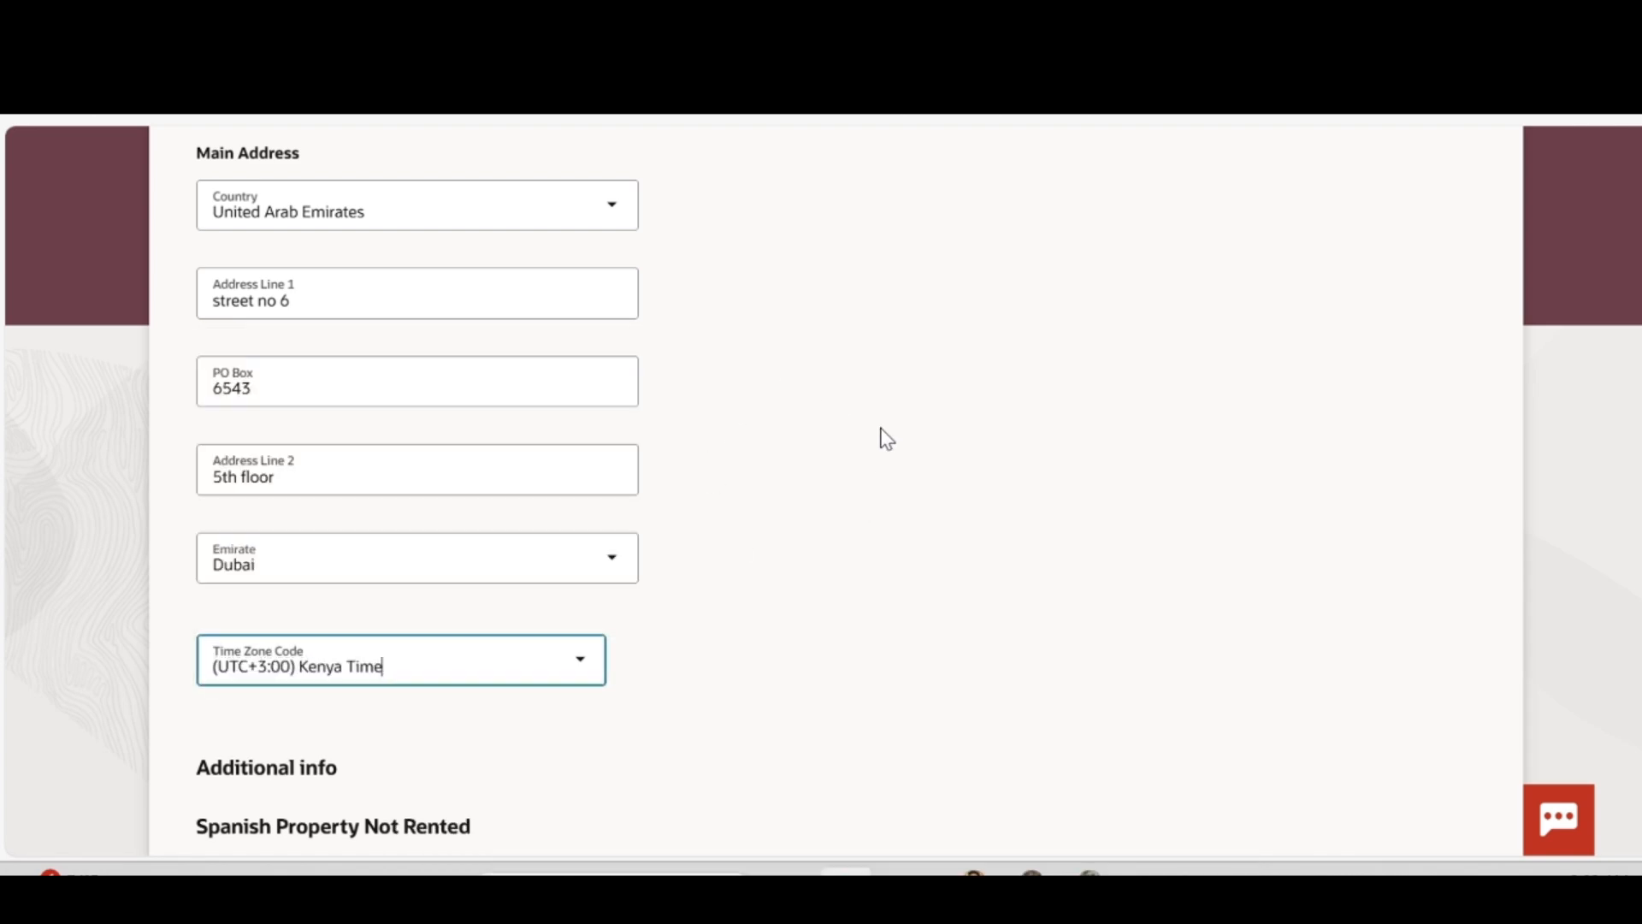
scroll(883, 438, up, 5)
scroll(886, 438, up, 5)
scroll(886, 438, down, 3)
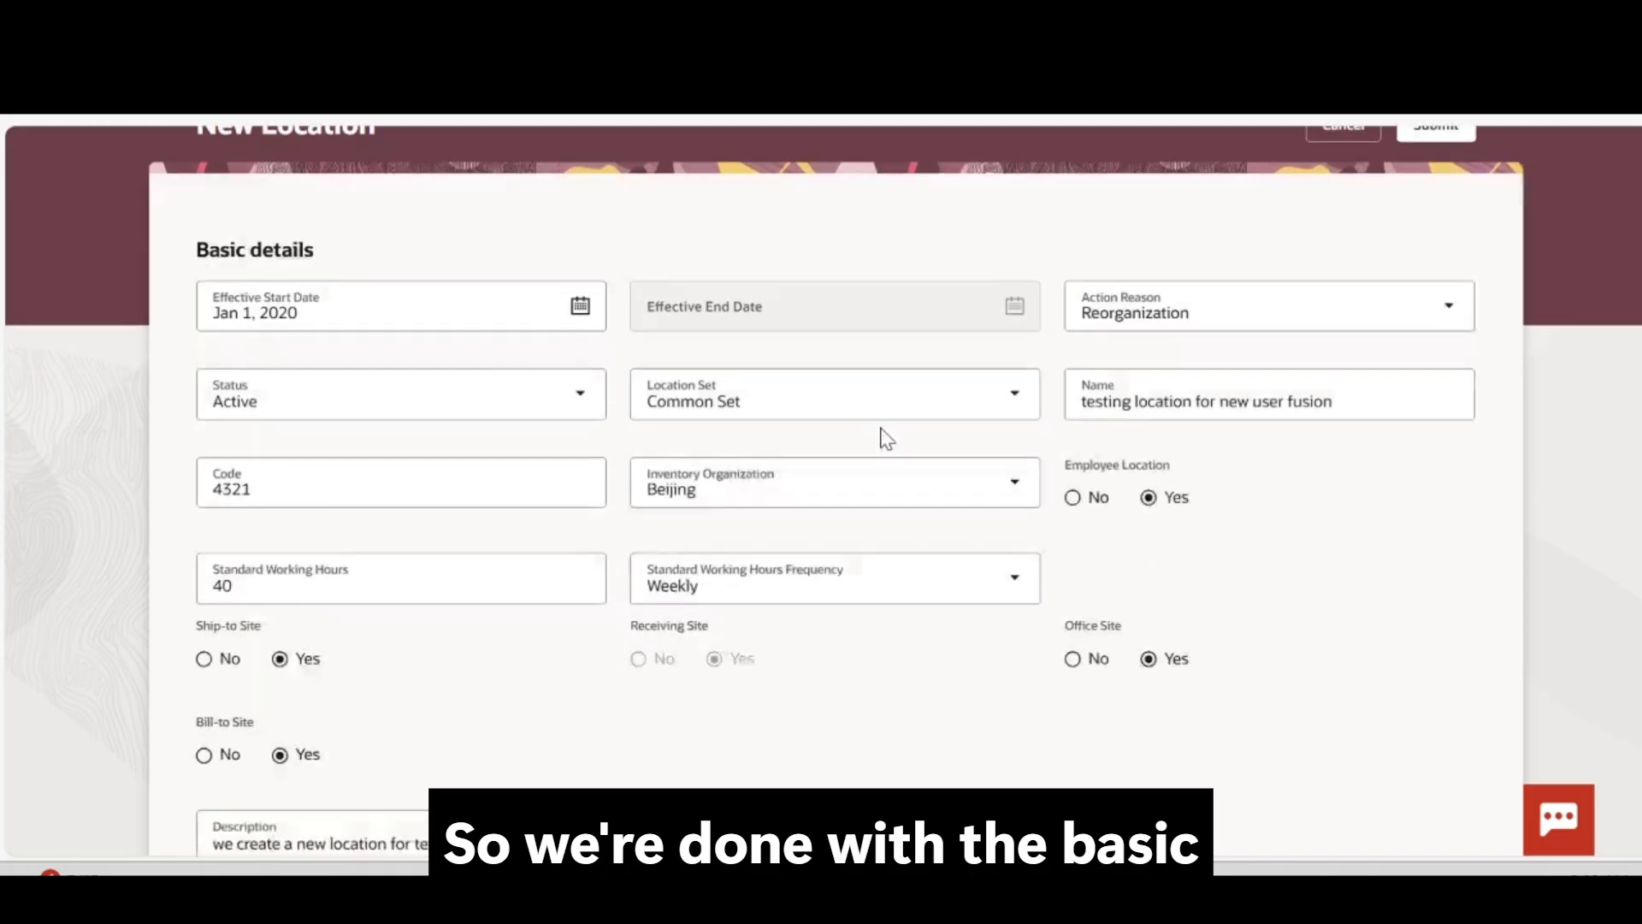
scroll(886, 438, down, 6)
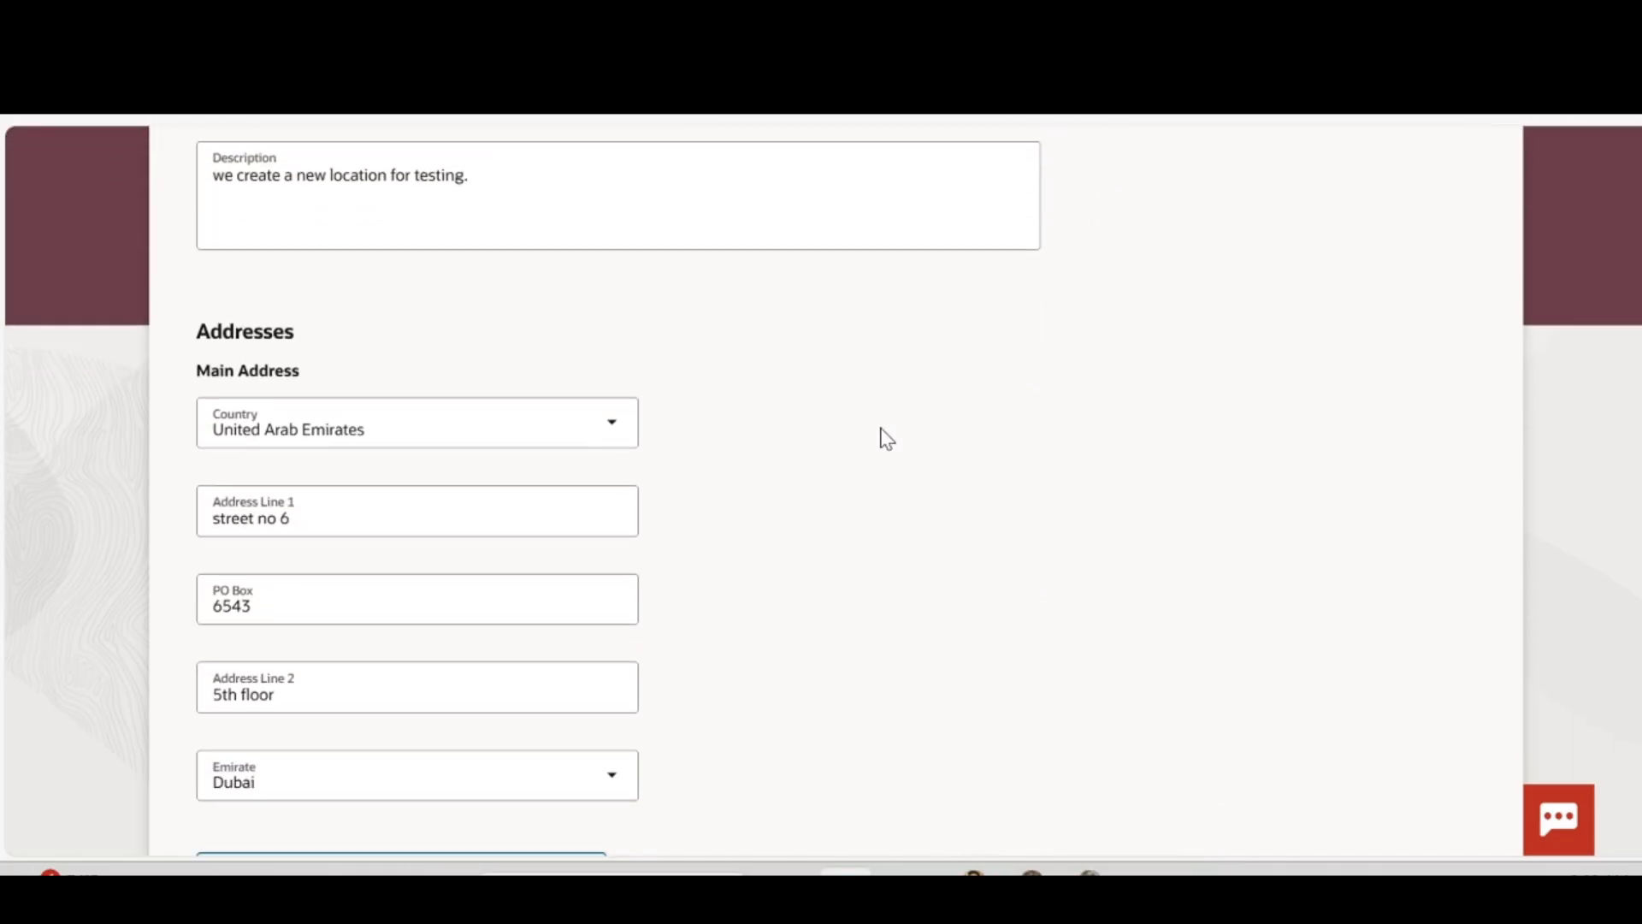
scroll(884, 436, up, 6)
scroll(880, 436, up, 2)
scroll(886, 438, down, 6)
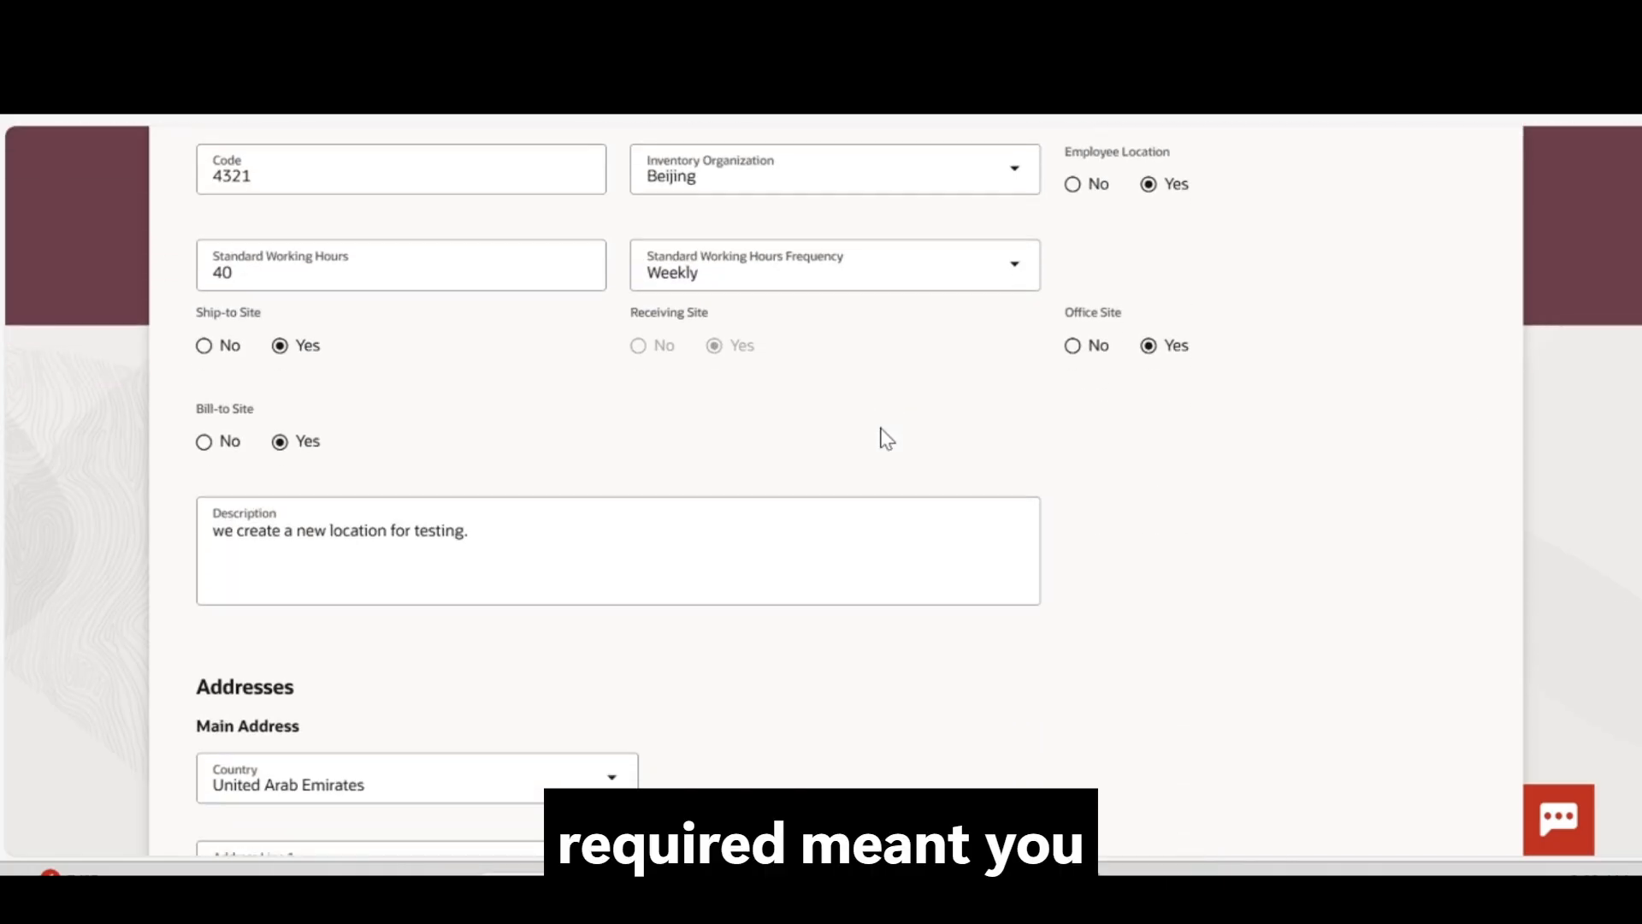
scroll(886, 438, down, 10)
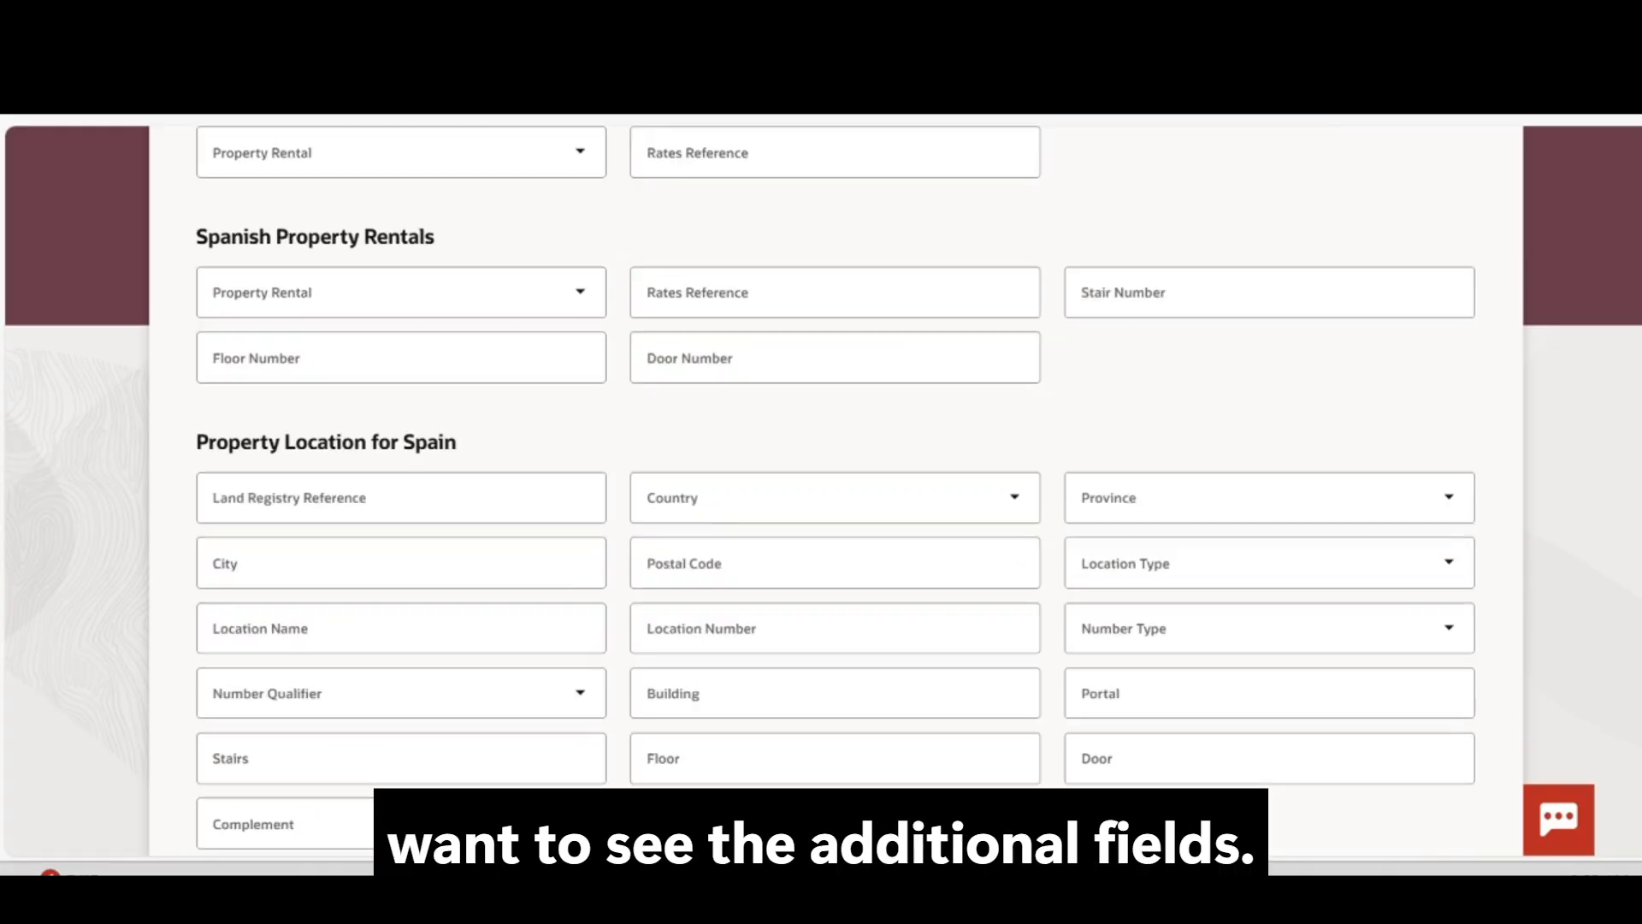
scroll(886, 437, down, 2)
scroll(883, 436, up, 6)
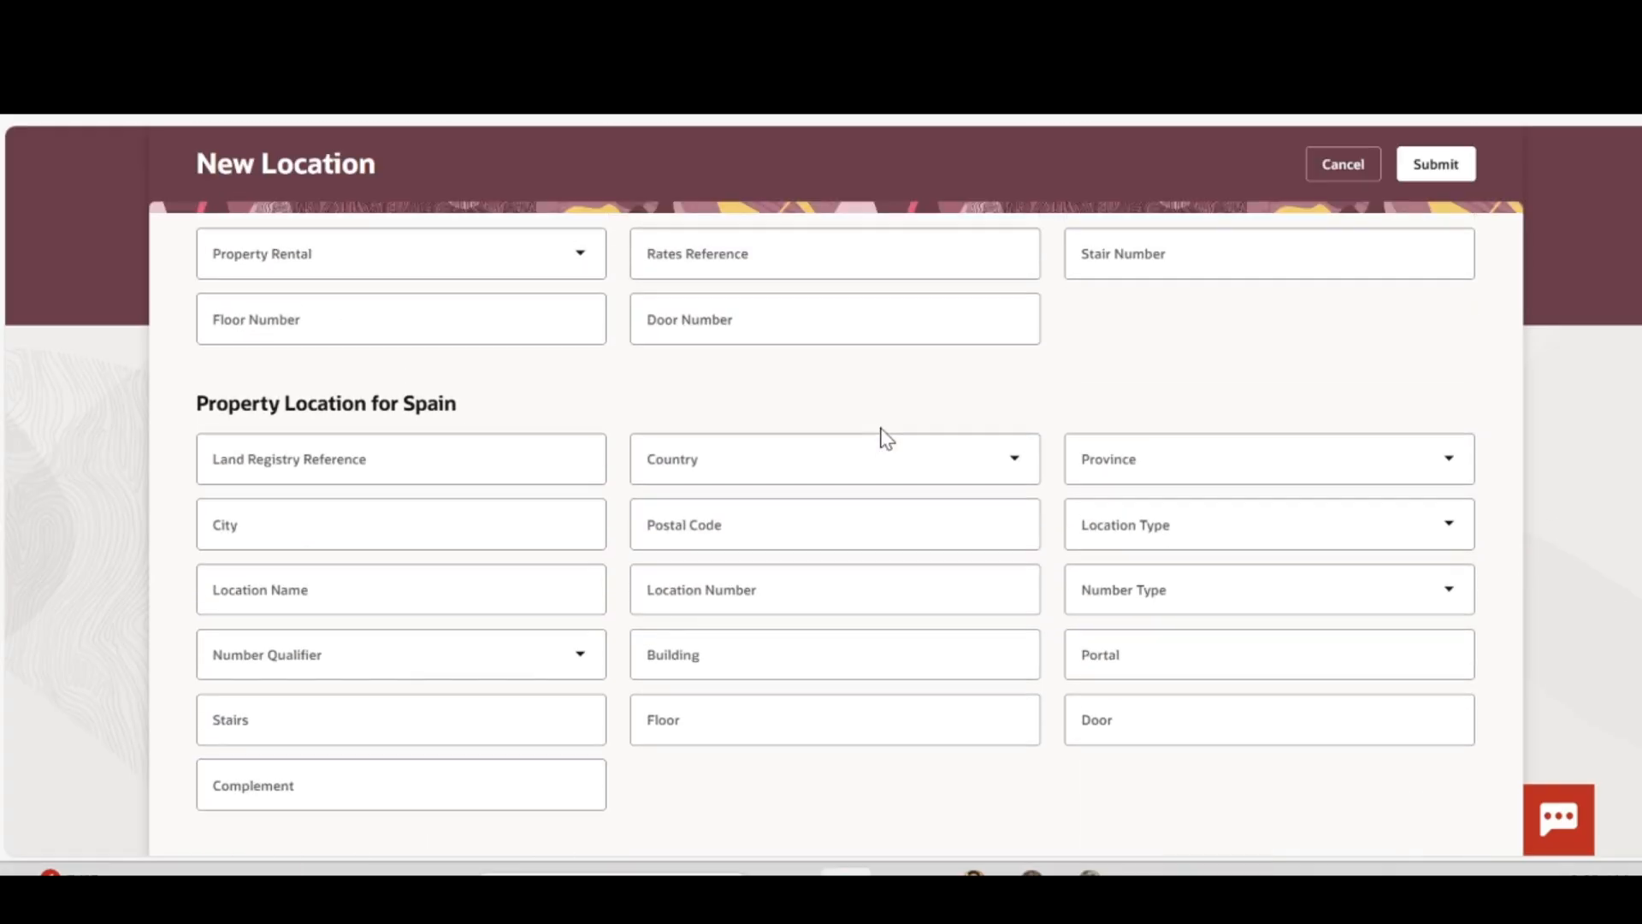
scroll(886, 438, up, 5)
scroll(886, 438, down, 4)
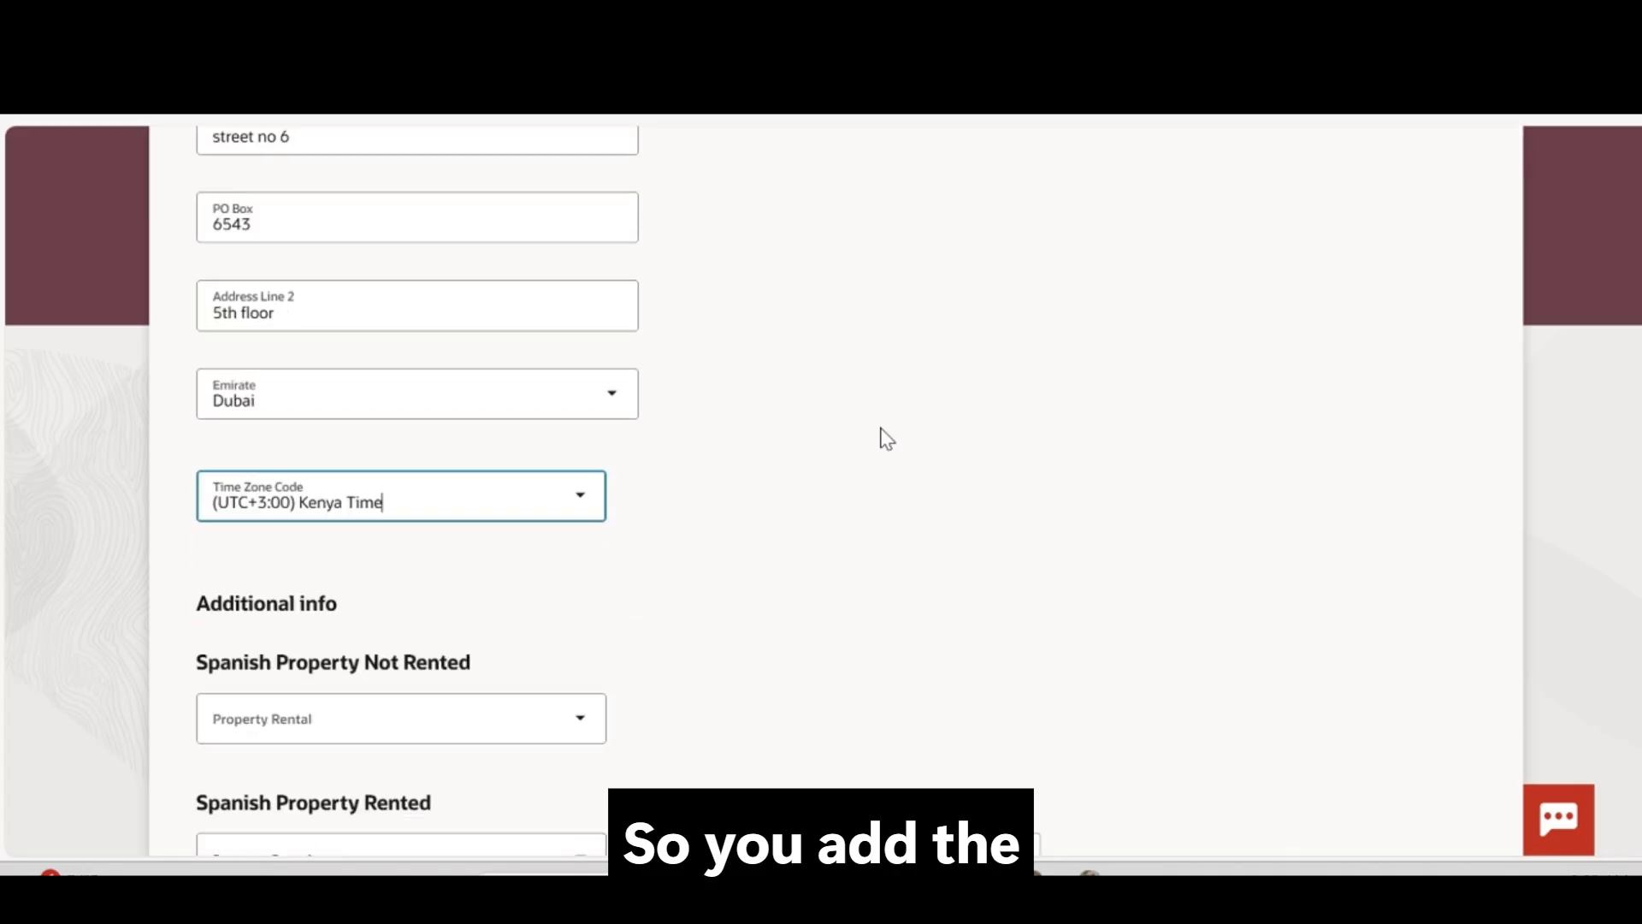
scroll(886, 438, down, 7)
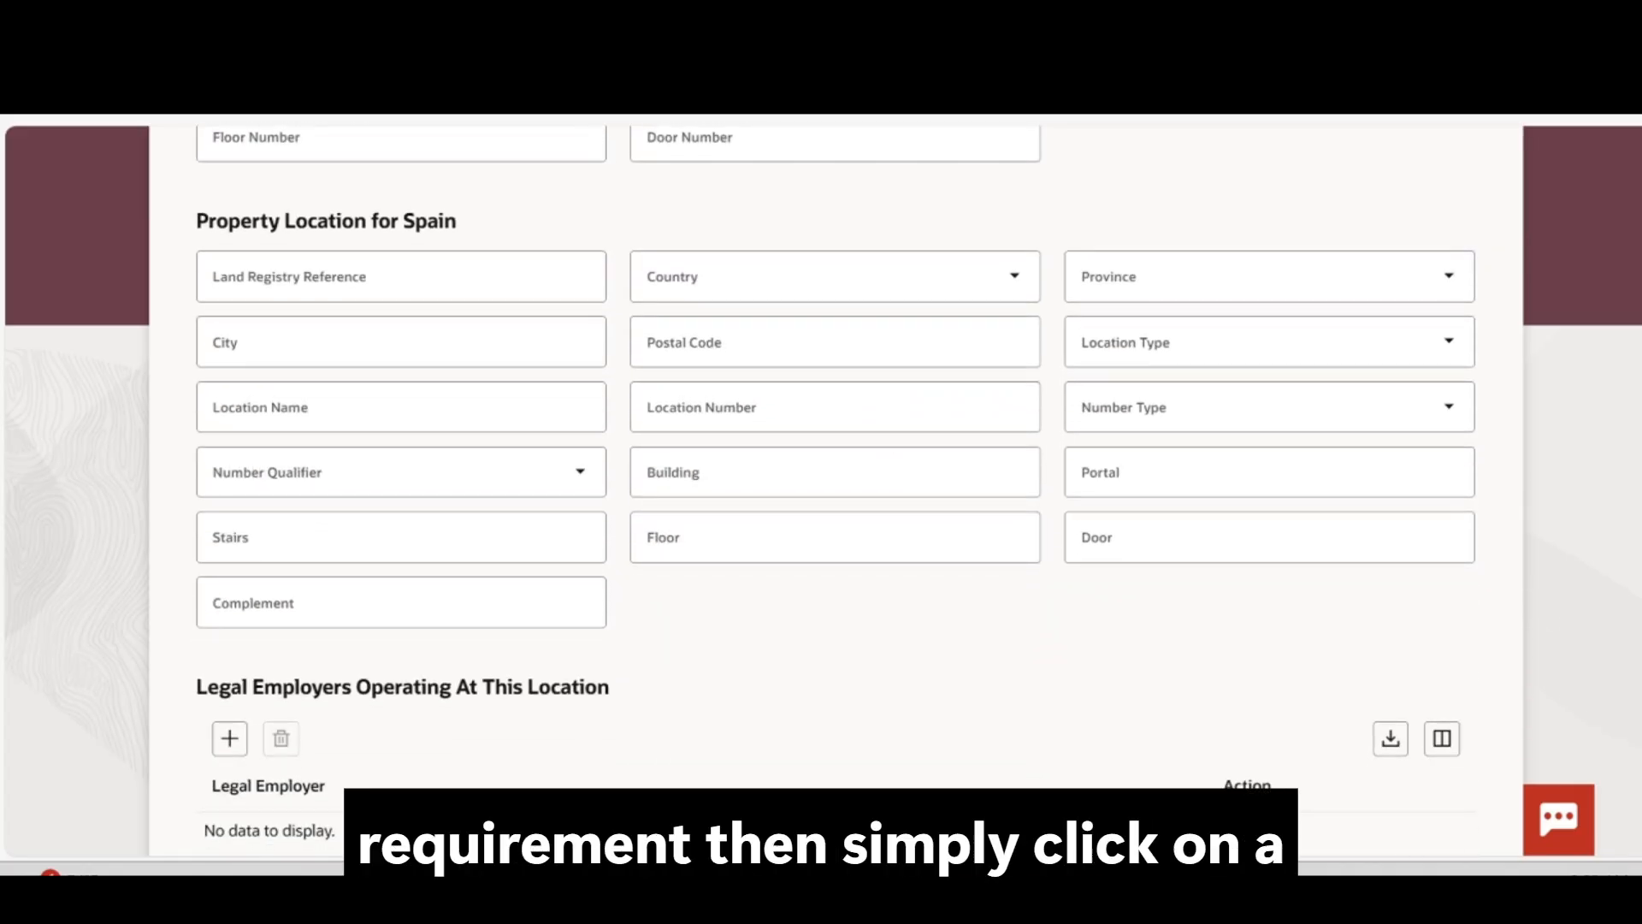
scroll(886, 438, up, 10)
scroll(886, 438, up, 3)
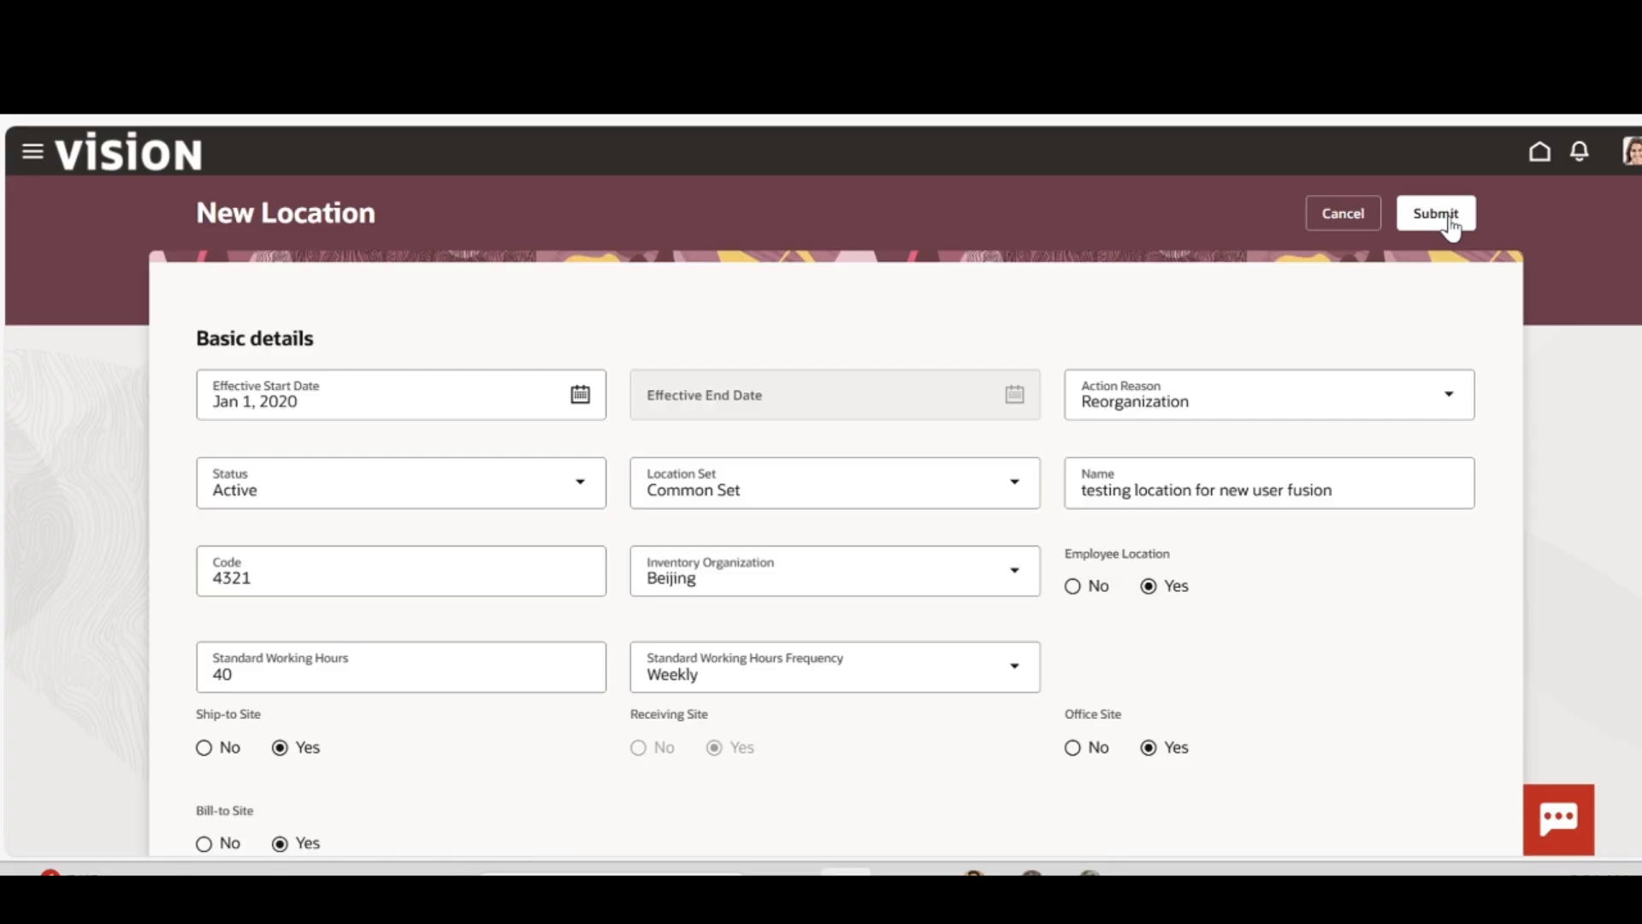
Submit the location, search Locations for 'testing' to verify it, then go back home
click(1450, 221)
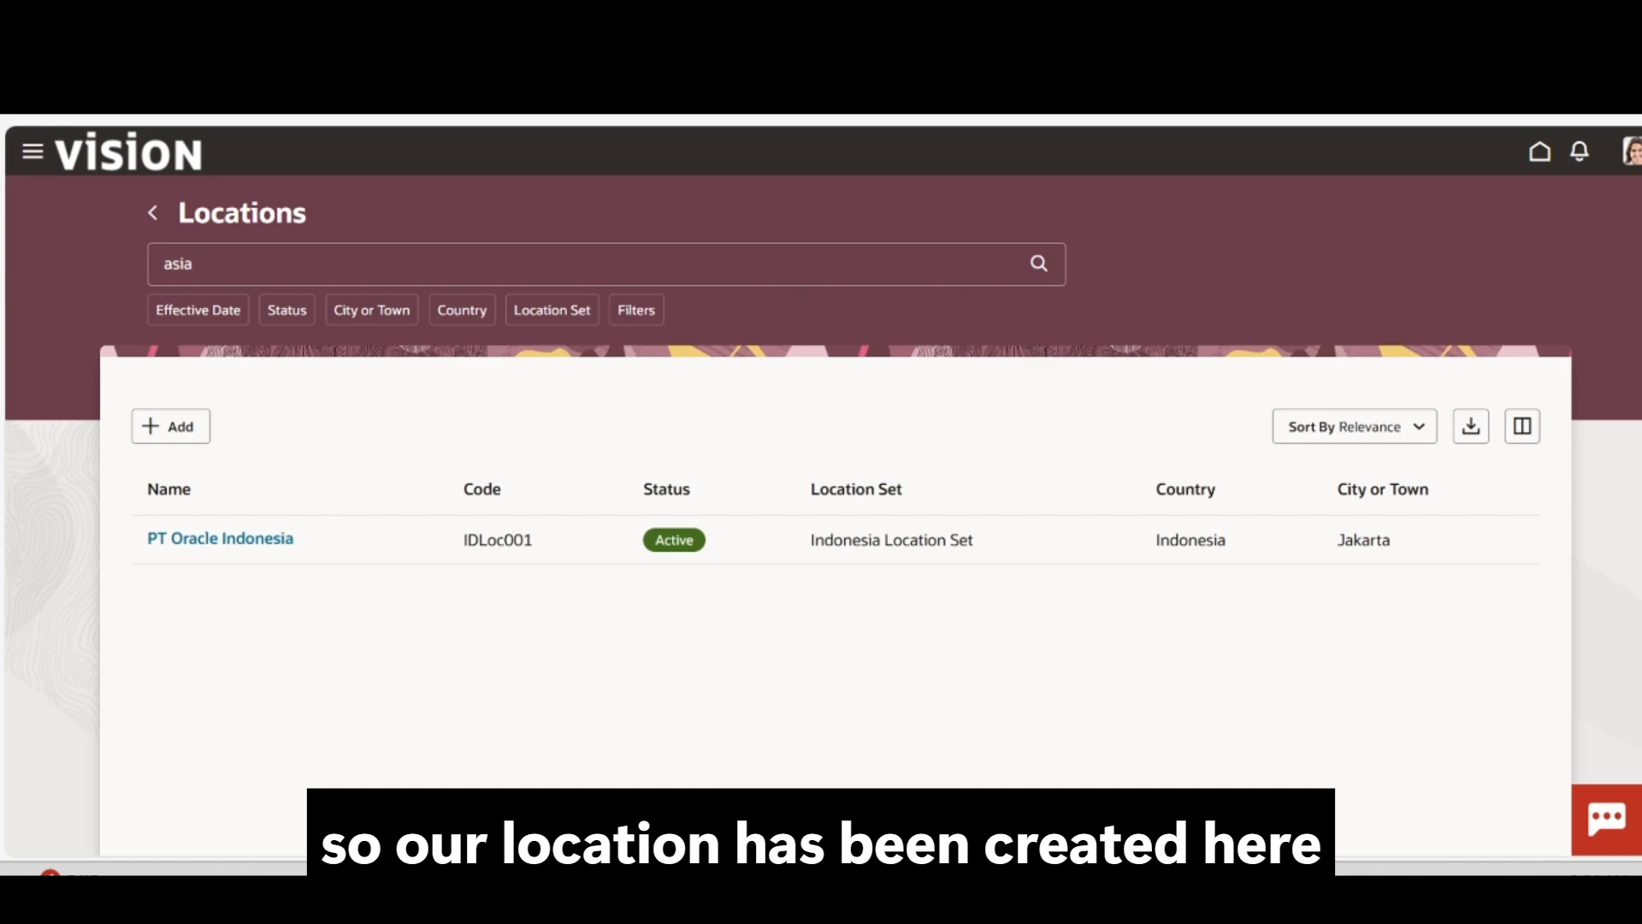
double_click(414, 265)
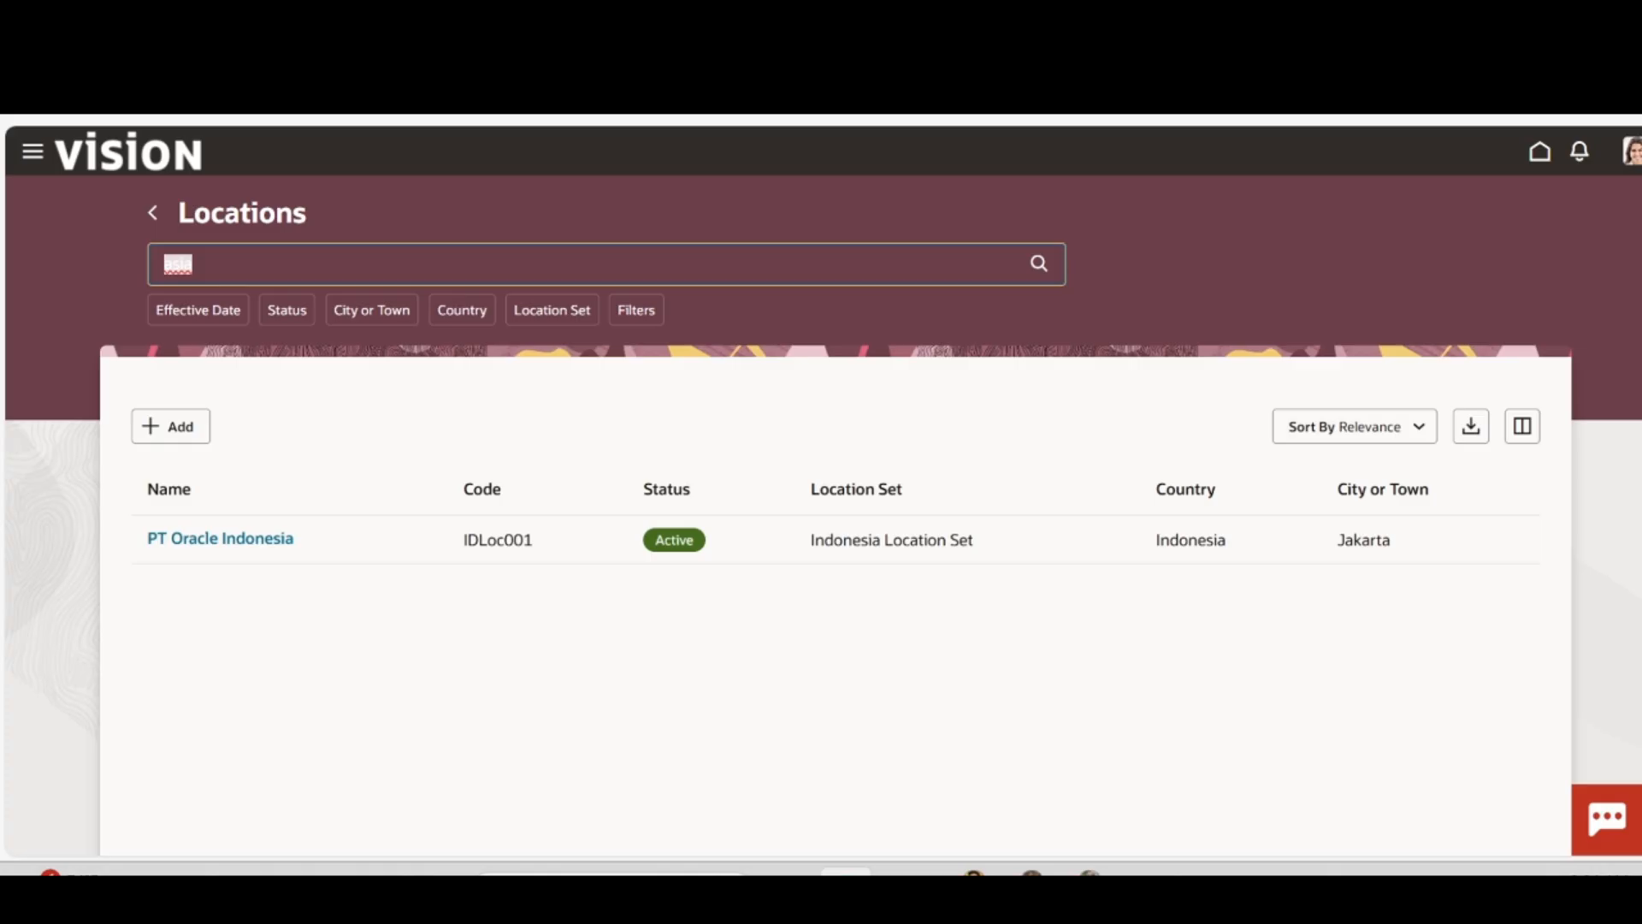
key(BackSpace)
text(testing)
key(Return)
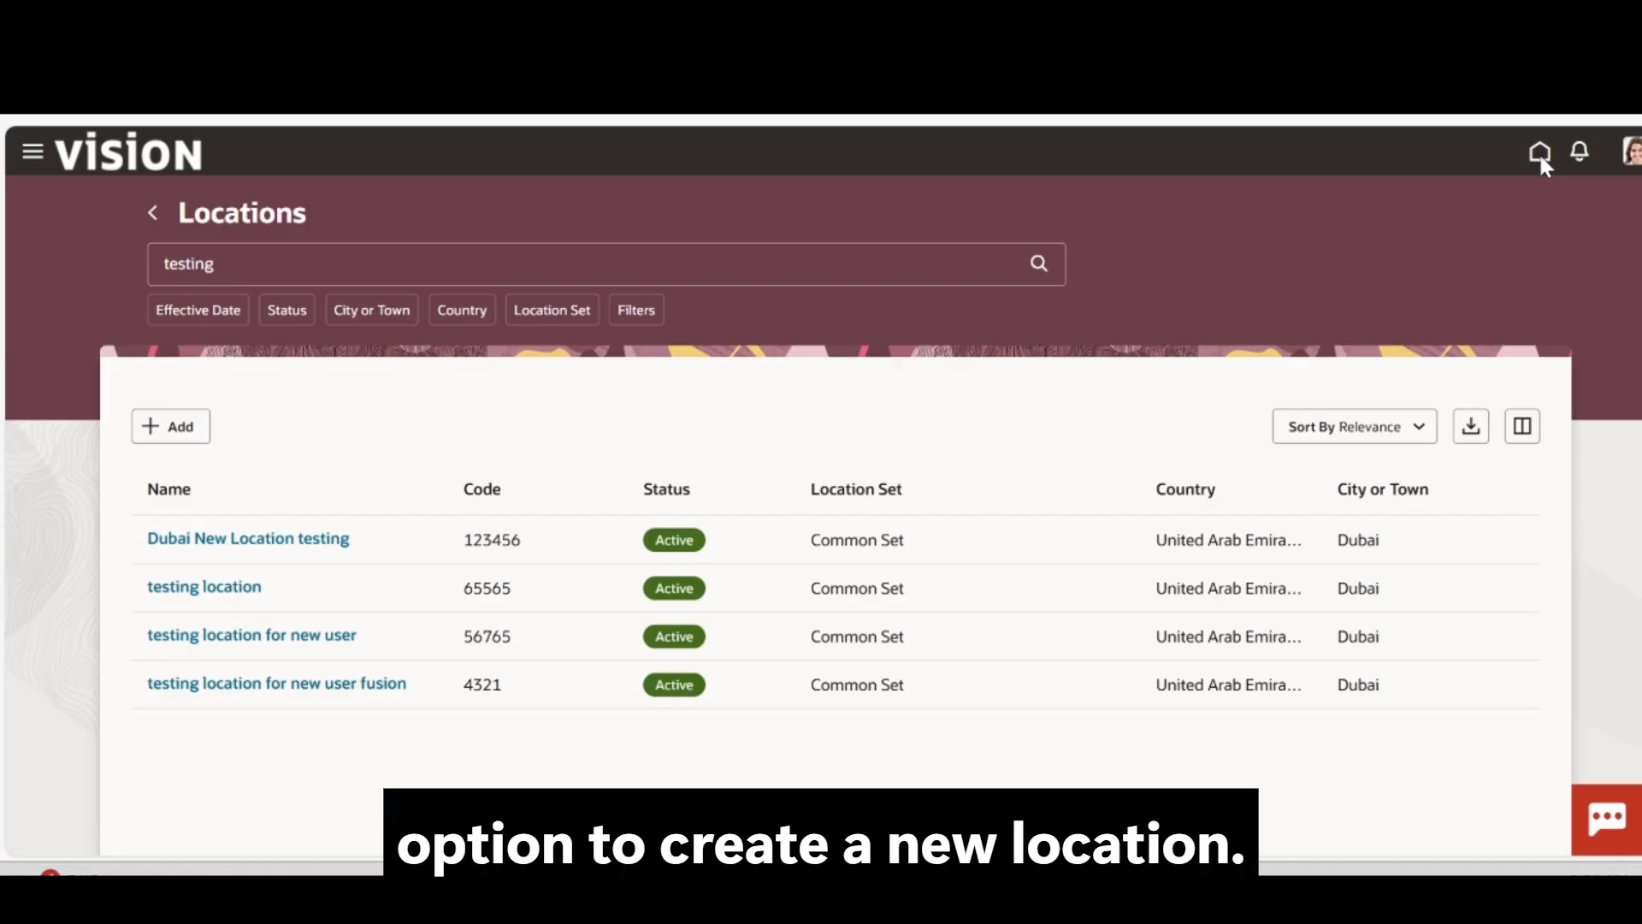
click(1539, 154)
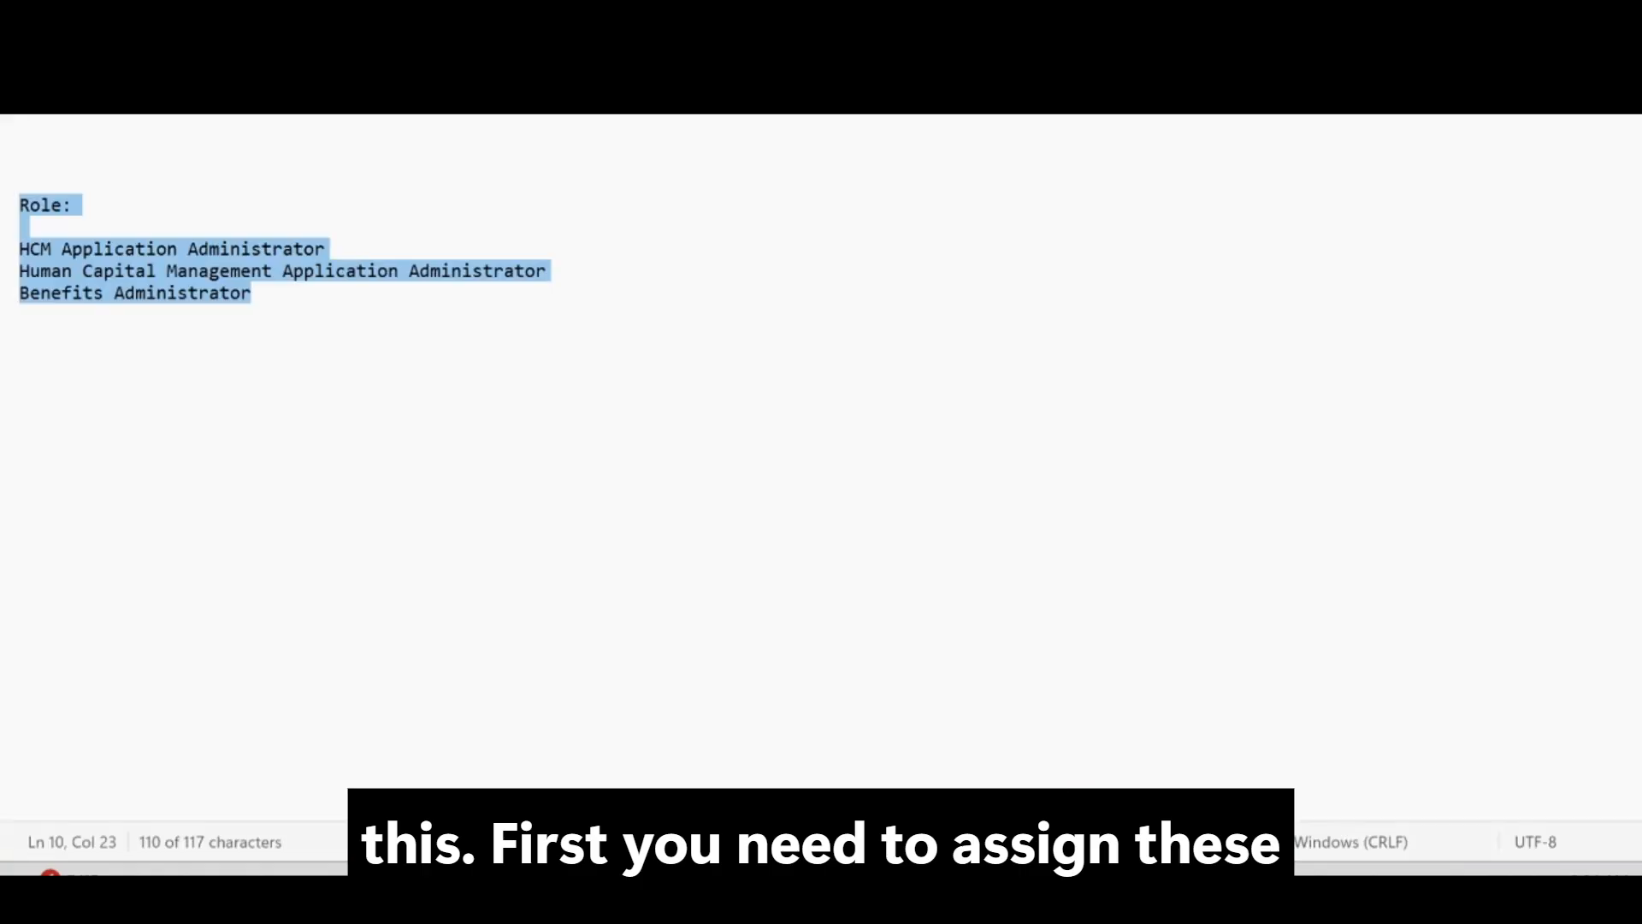
key(Right)
drag(282, 271, 4, 228)
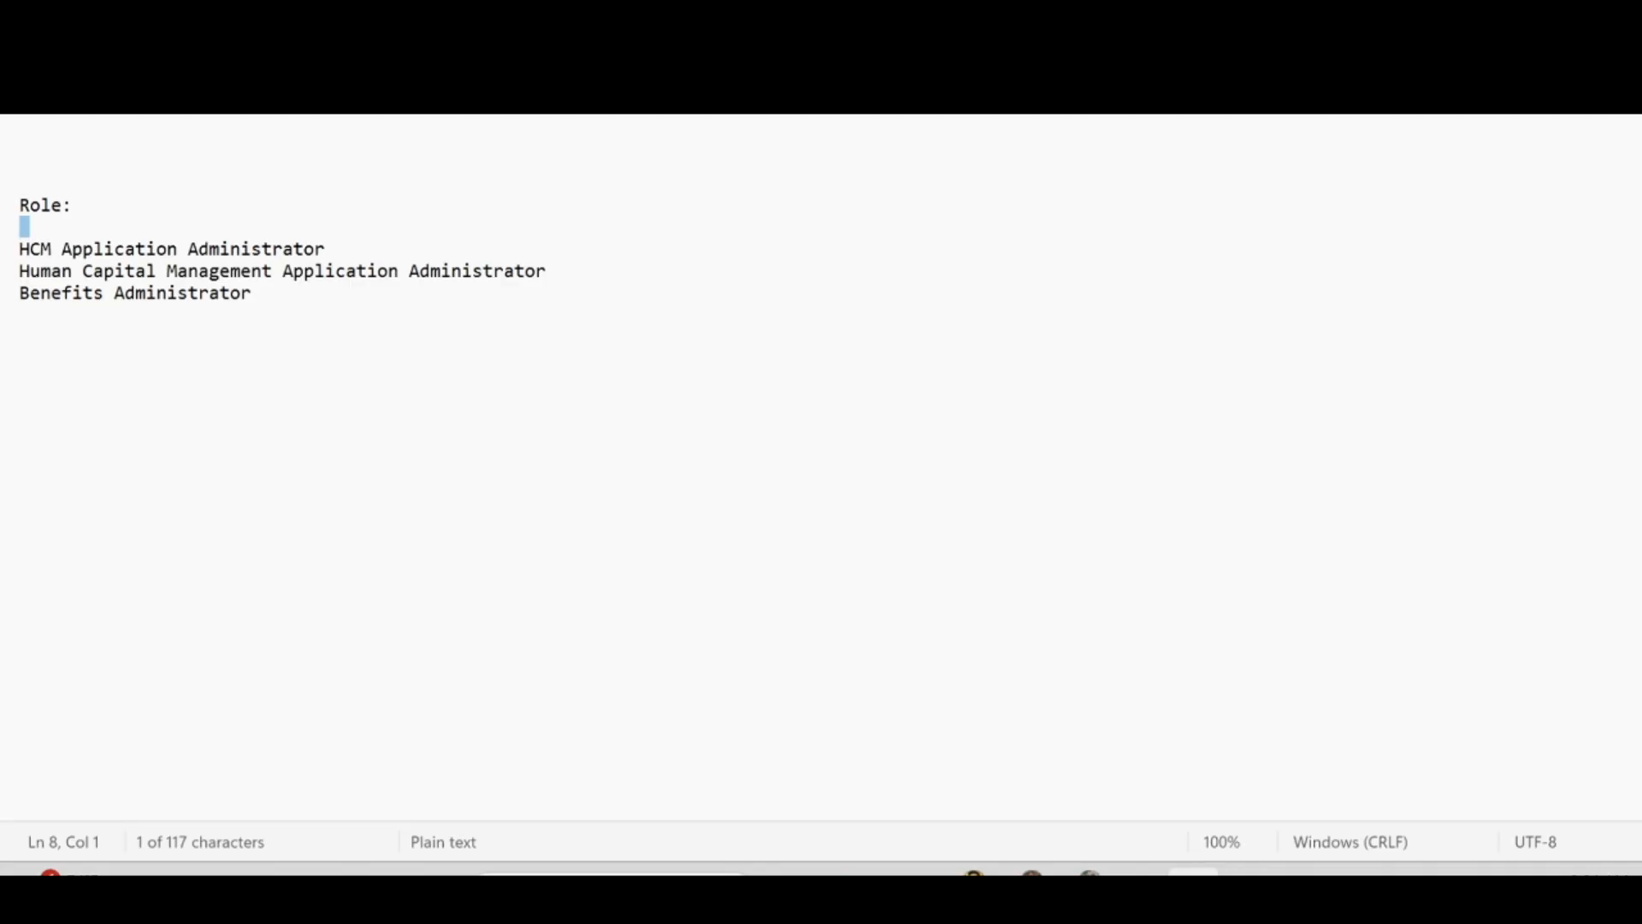
drag(252, 292, 19, 205)
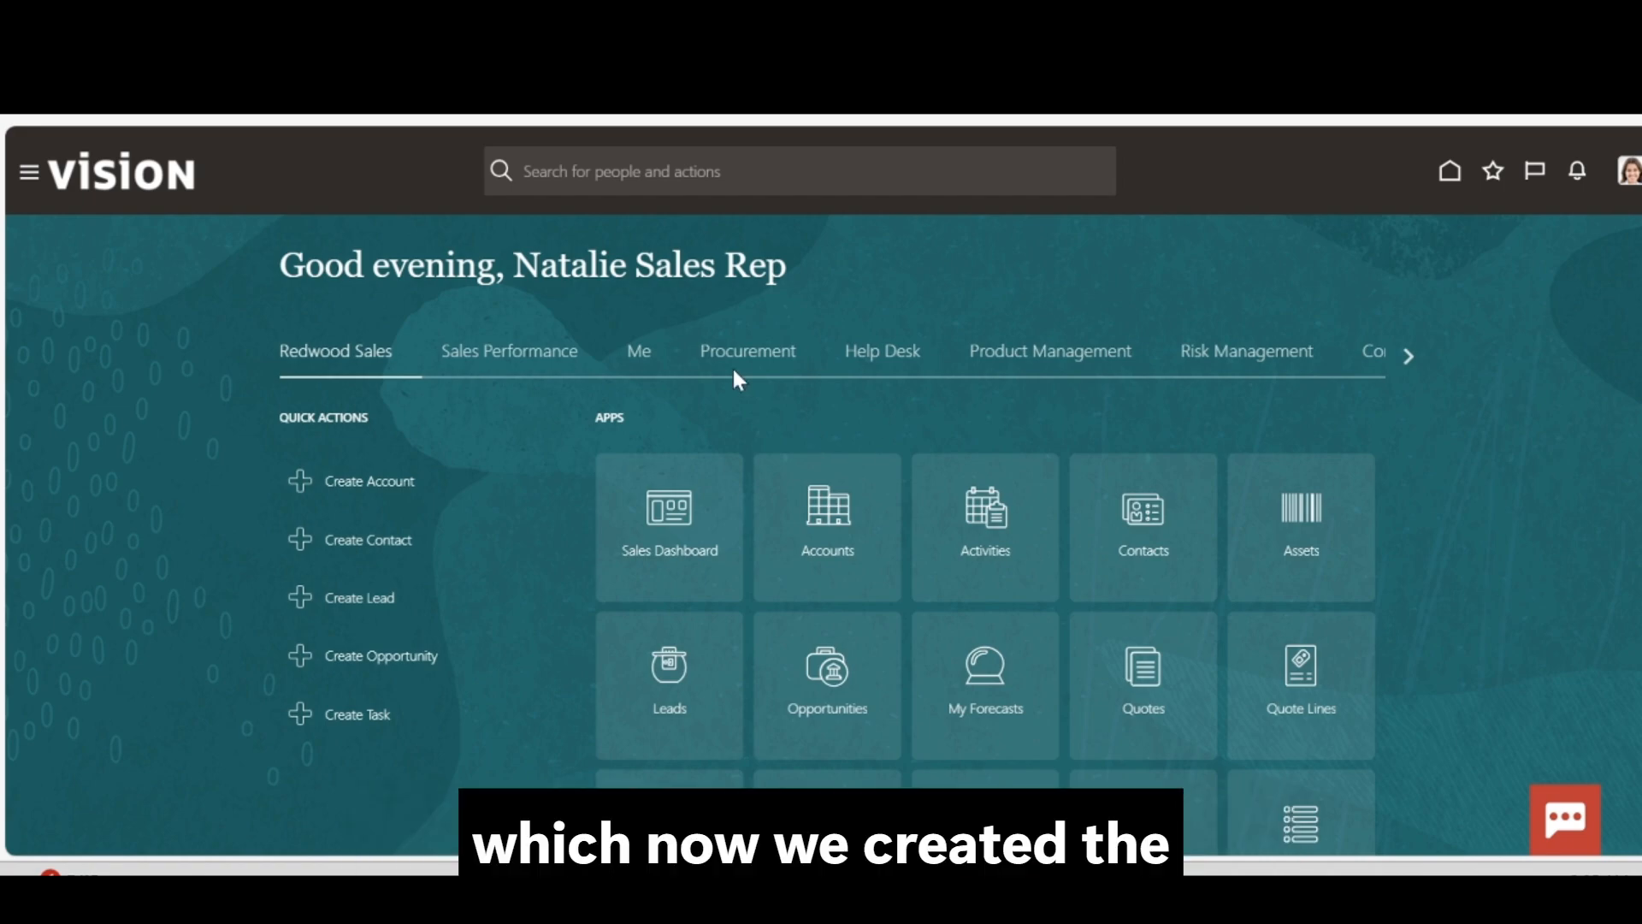
scroll(786, 436, down, 1)
scroll(789, 440, down, 2)
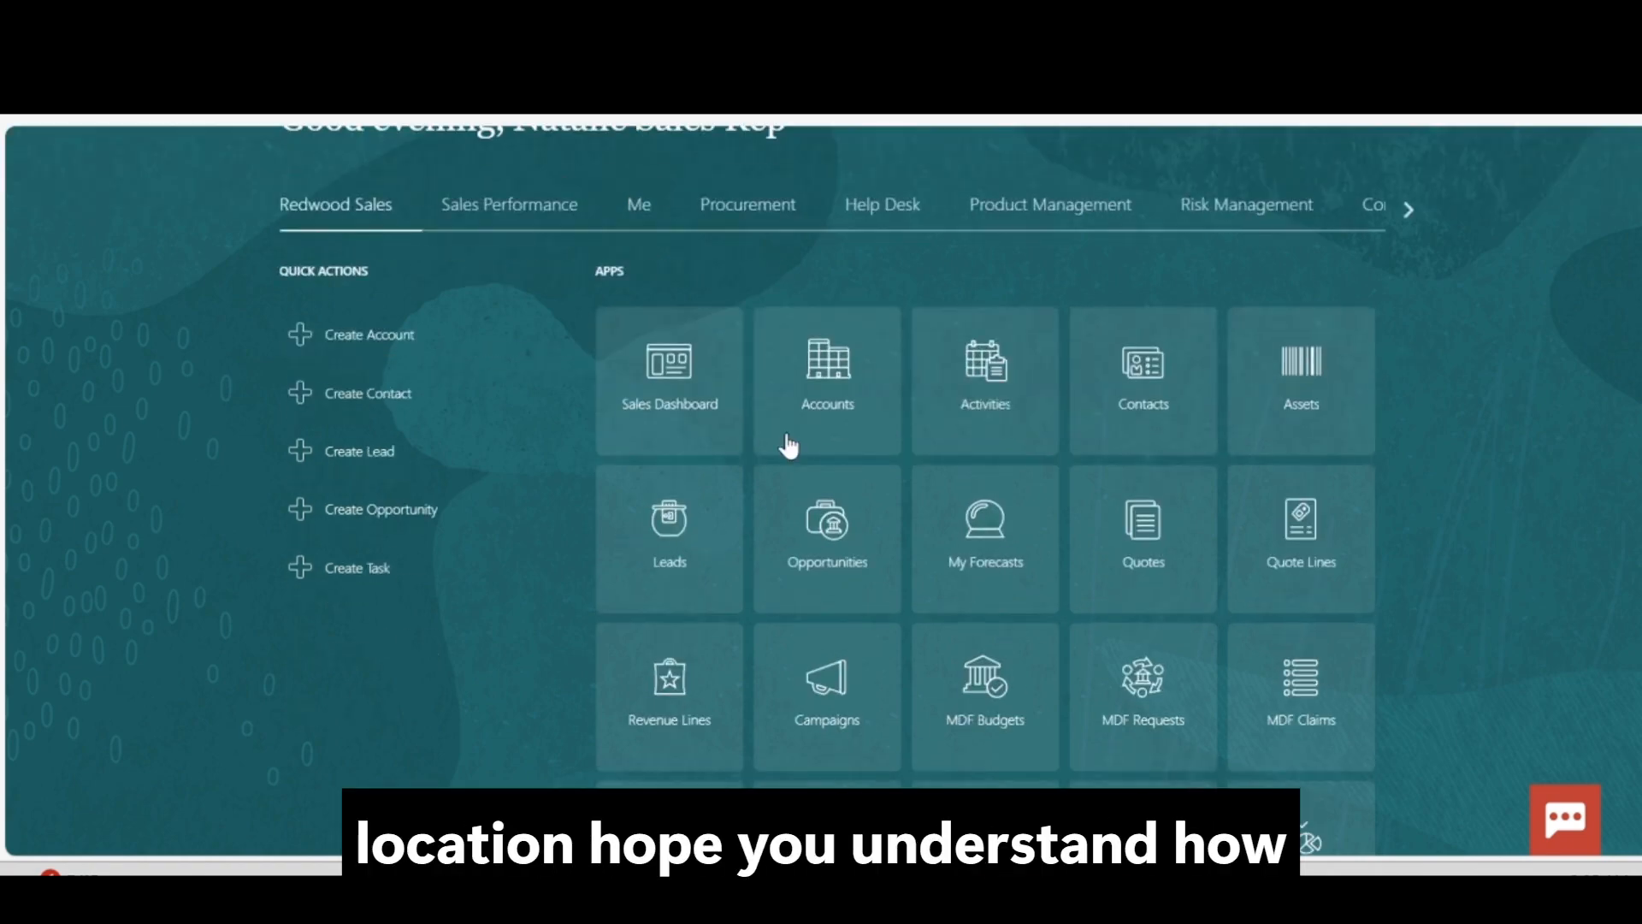
scroll(787, 443, up, 2)
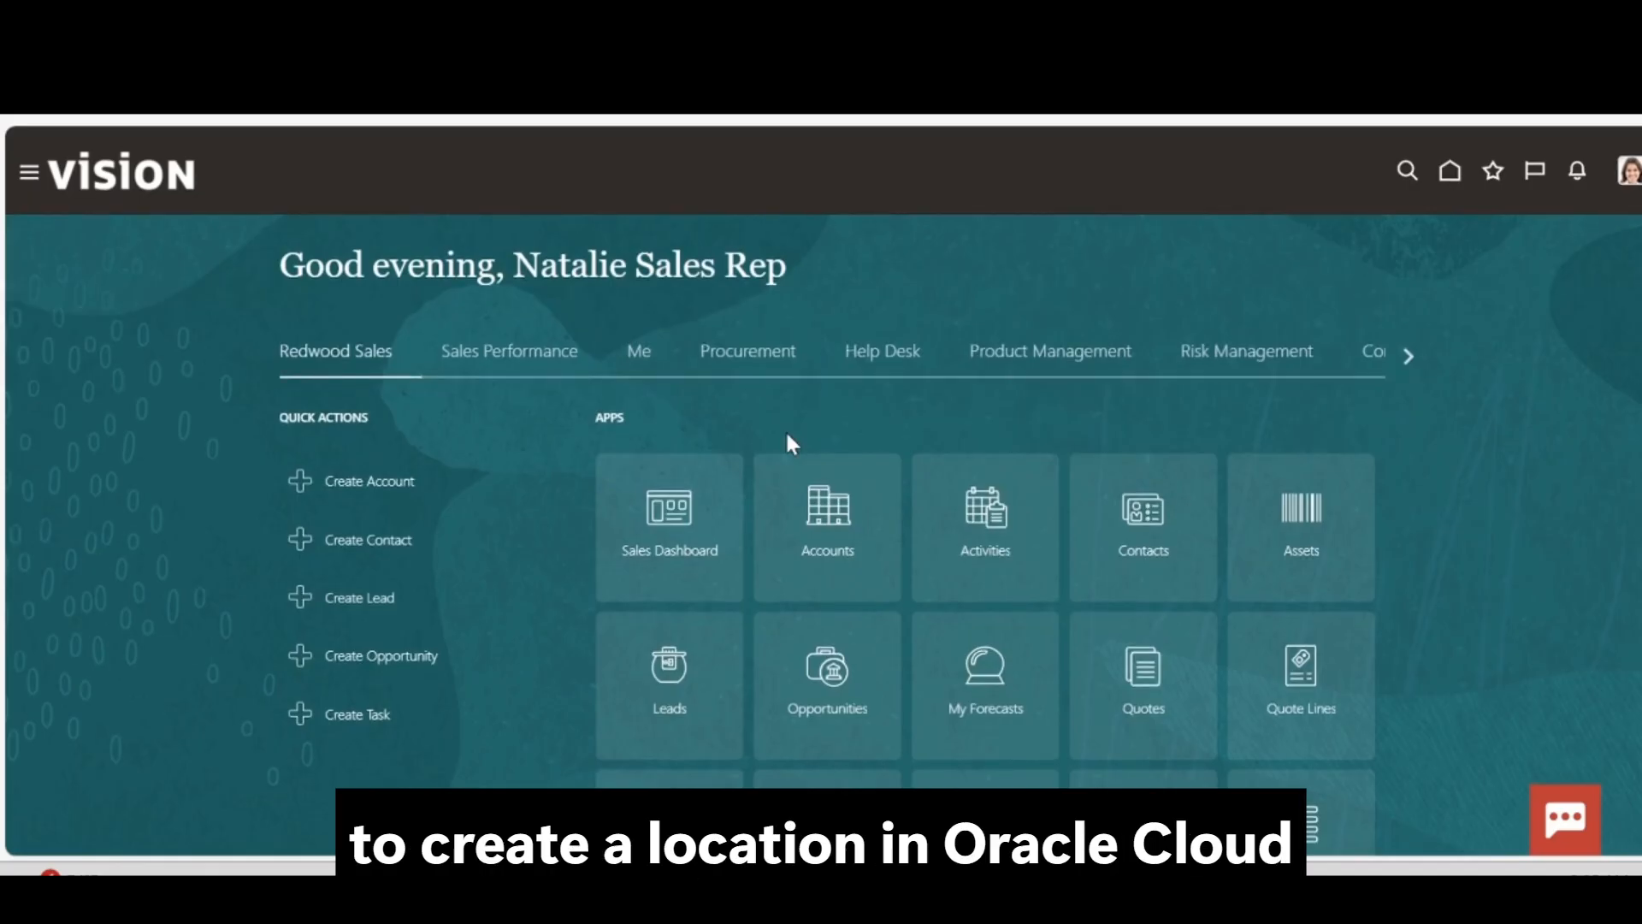